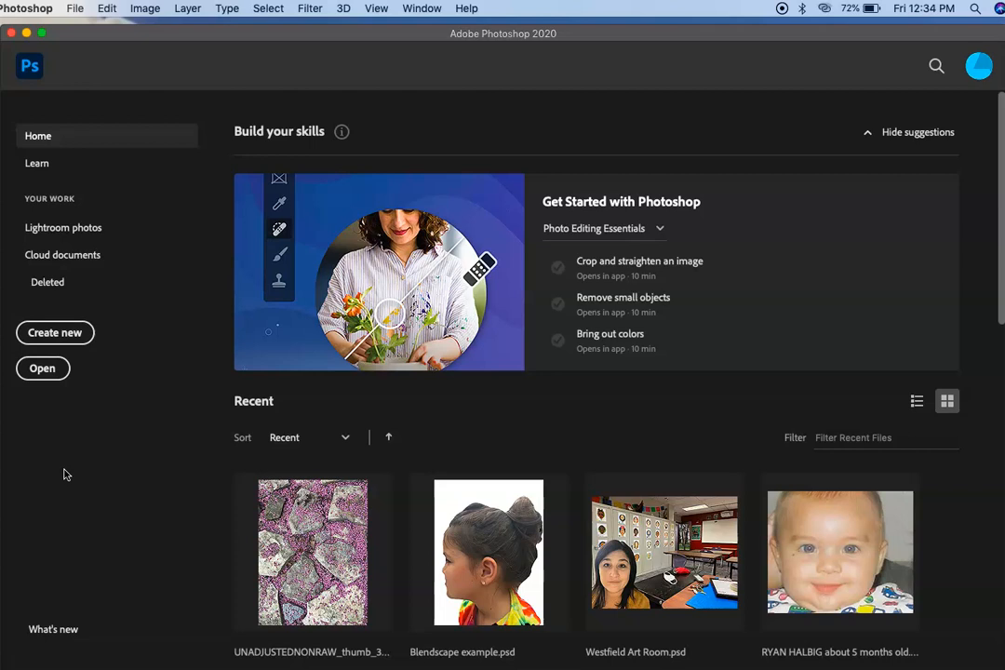
Step: Open IMG_9255.jpg and unlock its background as a regular layer named Background Skeleton
{"action": "left_click", "coordinate": [33, 370]}
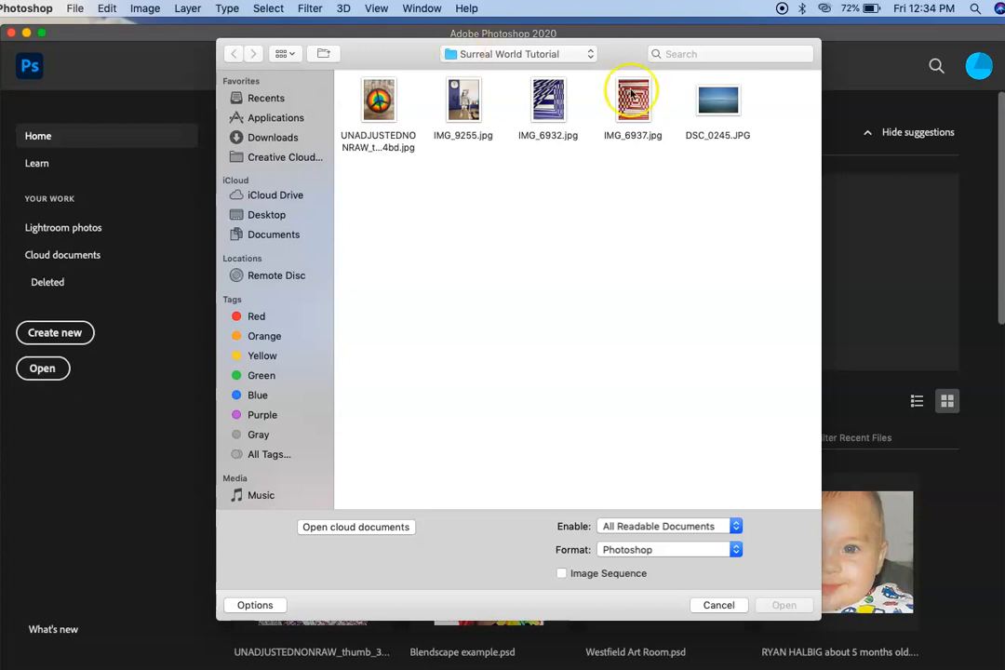
{"action": "double_click", "coordinate": [453, 110]}
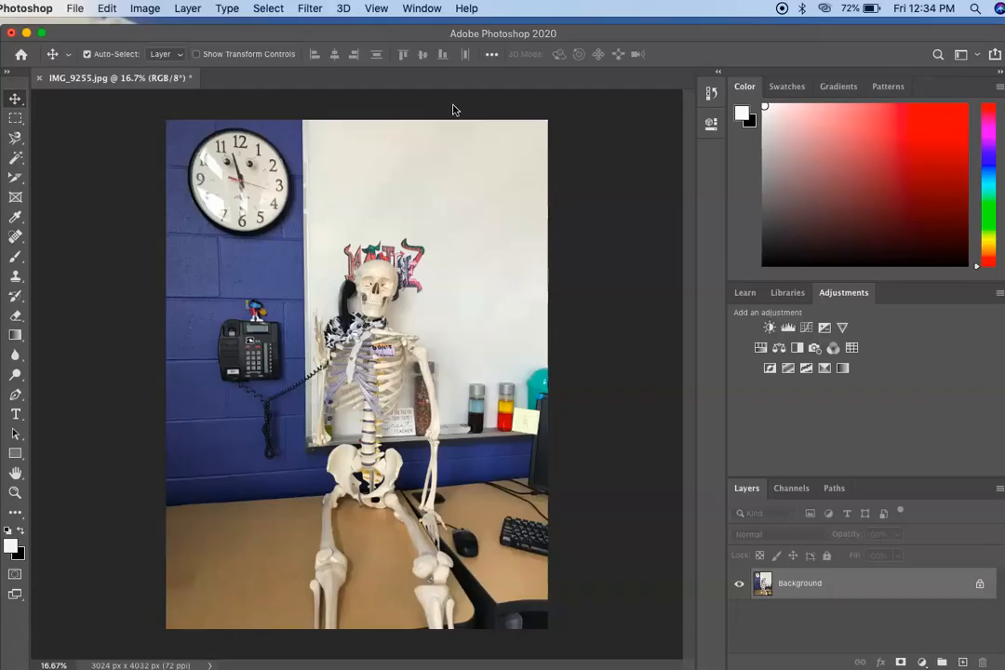
{"action": "left_click", "coordinate": [979, 587]}
{"action": "double_click", "coordinate": [794, 584]}
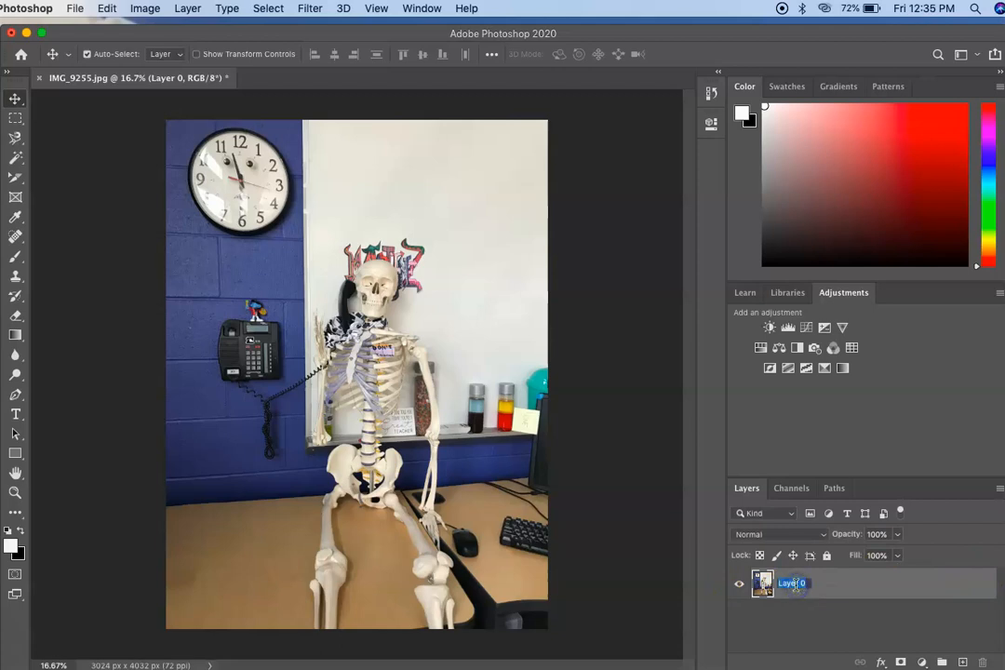
{"action": "type", "text": "Background Skeleton"}
{"action": "key", "text": "Return"}
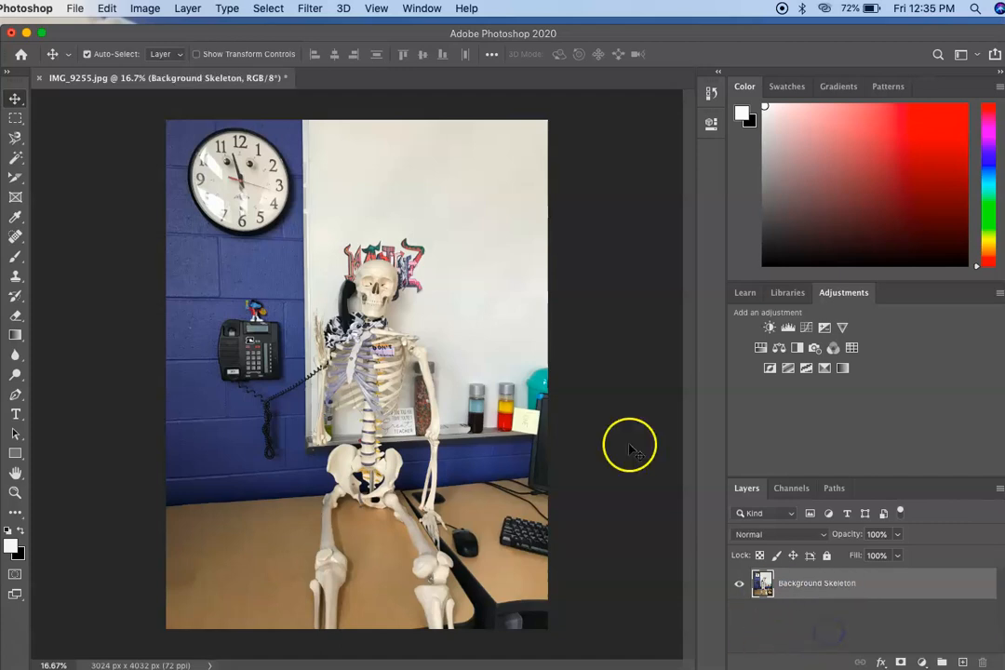
Step: Place the lake photo DSC_0245.JPG as an embedded image in the skeleton document
{"action": "left_click", "coordinate": [71, 7]}
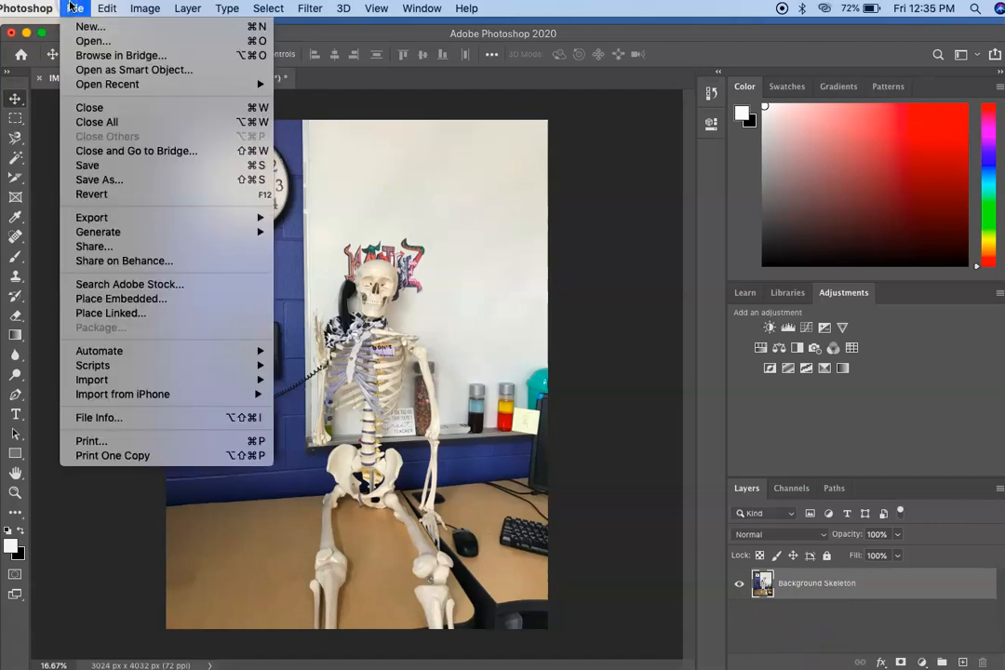
{"action": "left_click", "coordinate": [114, 299]}
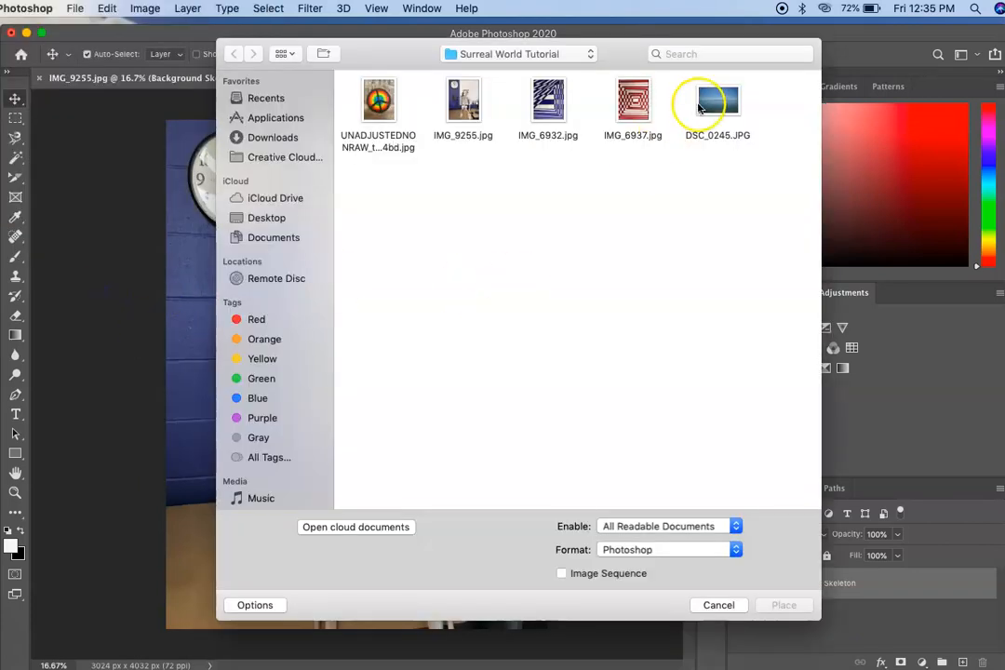
{"action": "left_click", "coordinate": [709, 100]}
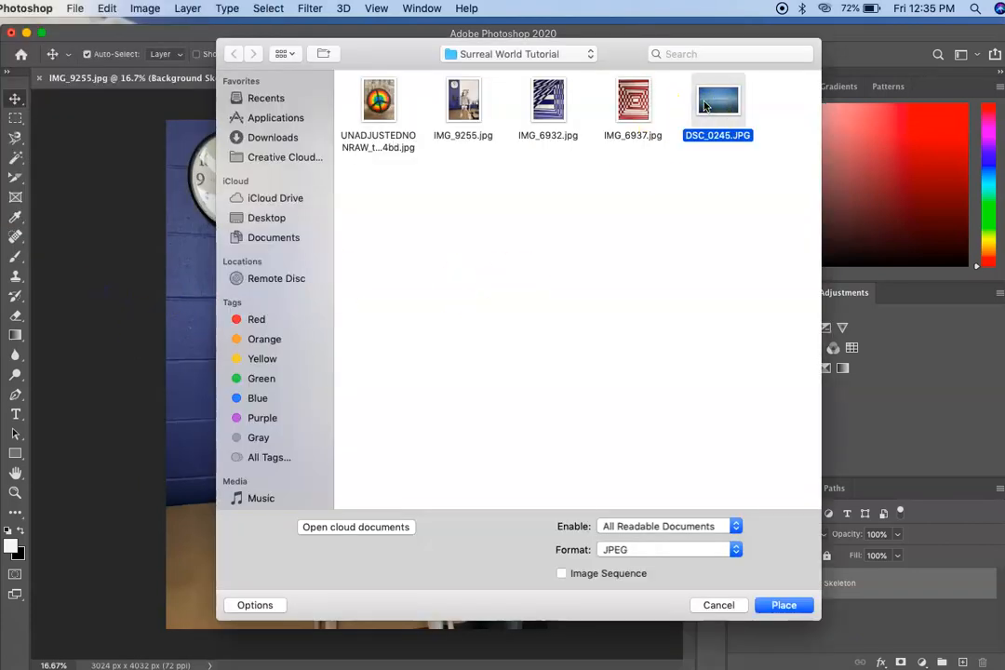
{"action": "key", "text": "Return"}
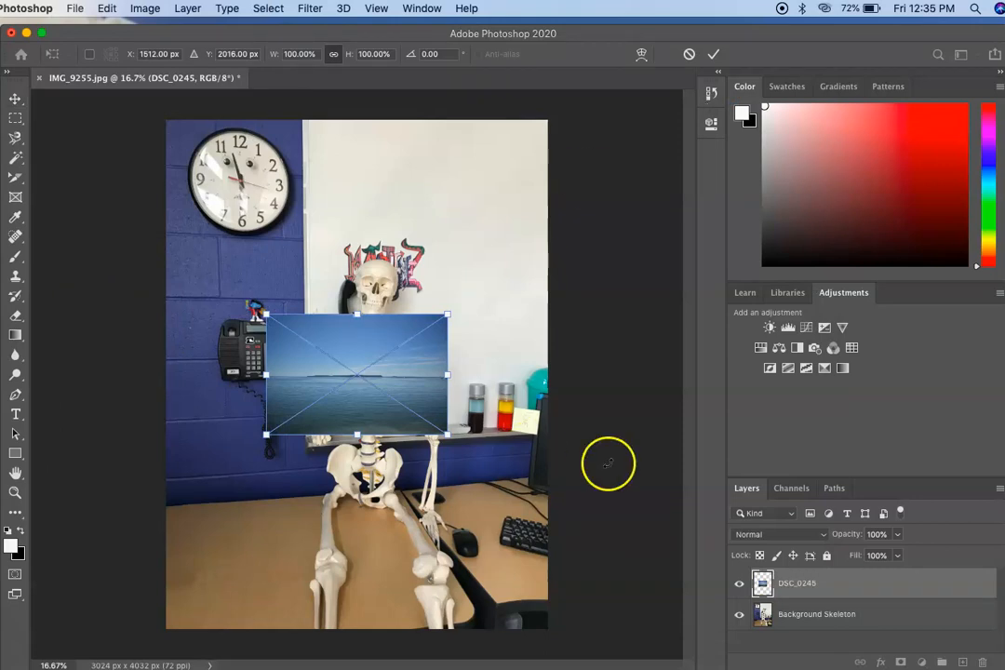
Step: Rename the placed DSC_0245 layer as Lake Michigan and rasterize it
{"action": "left_click", "coordinate": [800, 582]}
{"action": "double_click", "coordinate": [800, 583]}
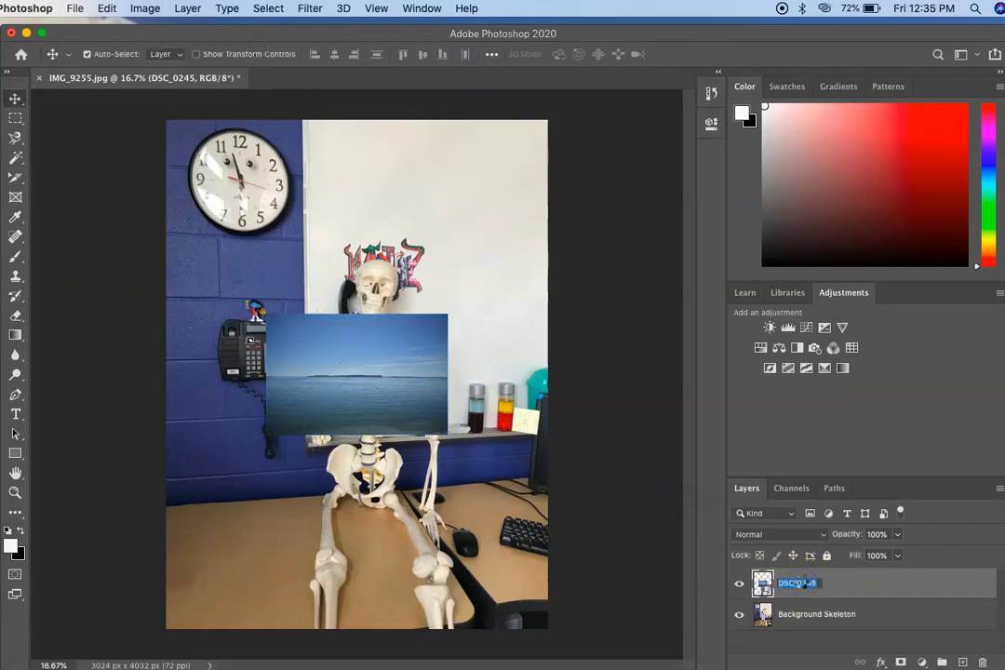
{"action": "type", "text": "L"}
{"action": "key", "text": "Return"}
{"action": "left_click", "coordinate": [874, 590]}
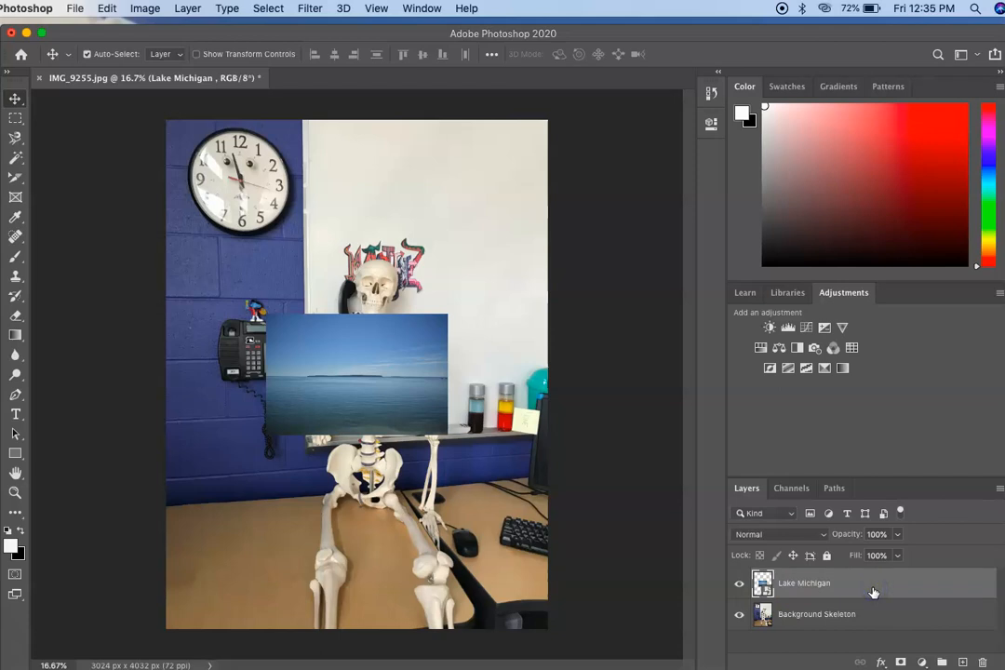
{"action": "right_click", "coordinate": [873, 592]}
{"action": "left_click", "coordinate": [708, 283]}
Step: Place the peace sign photo UNADJUSTEDNONRAW_thumb_34bd.jpg as an embedded image above the Lake Michigan layer
{"action": "left_click", "coordinate": [74, 8]}
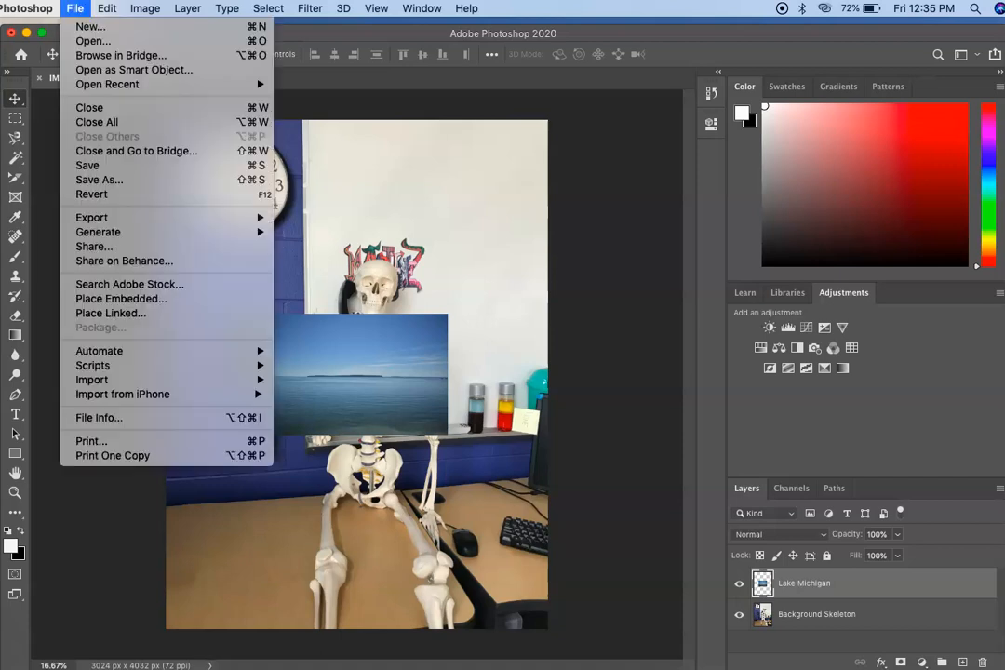
{"action": "left_click", "coordinate": [87, 300]}
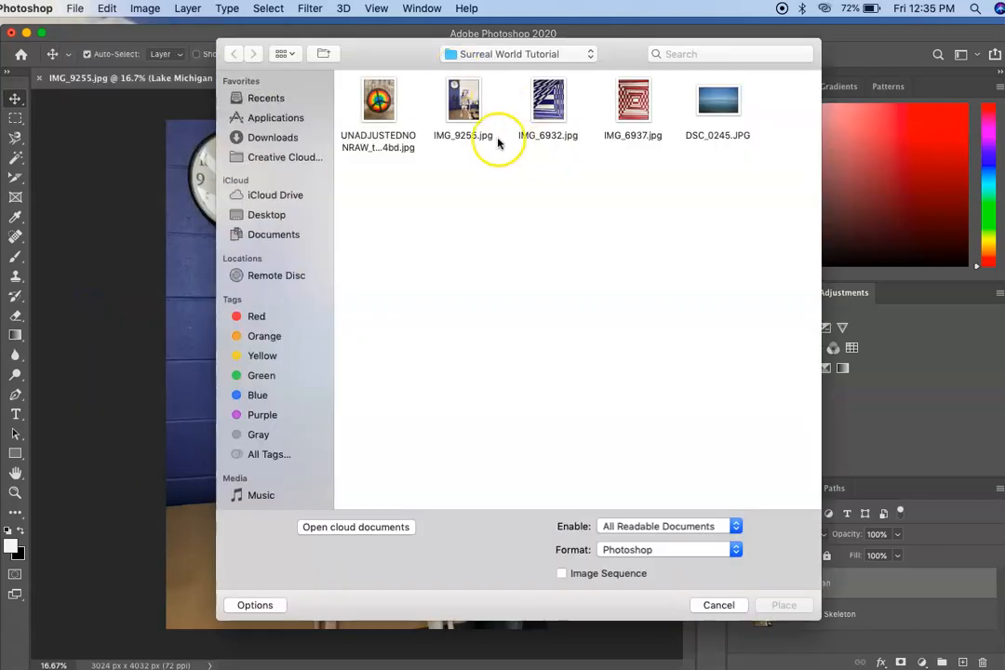
{"action": "double_click", "coordinate": [377, 100]}
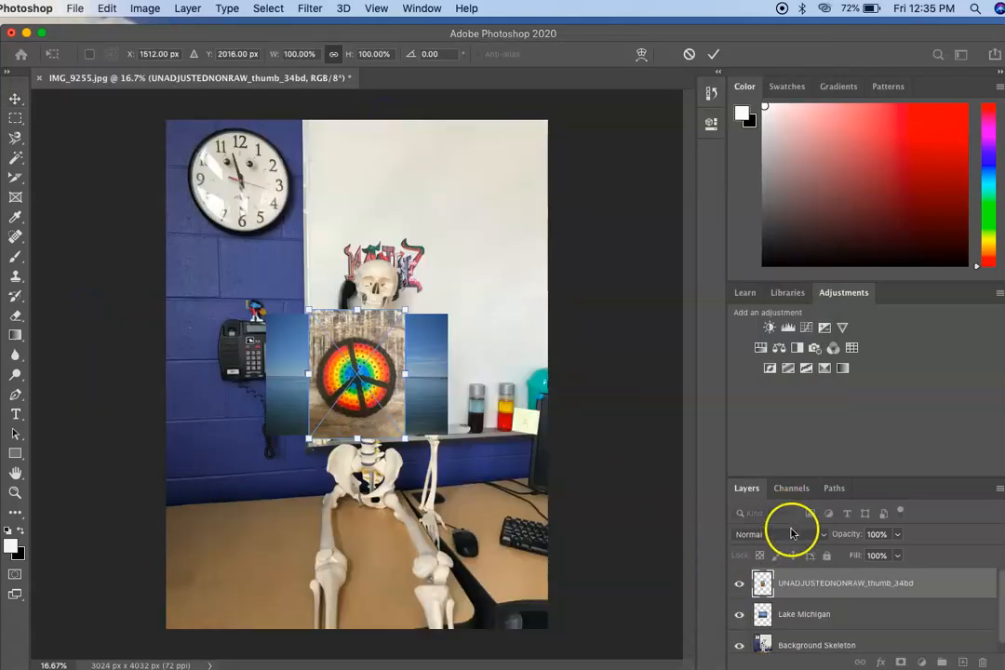
Step: Rename the placed peace sign layer as rainbow Peace Sign and rasterize it
{"action": "left_click", "coordinate": [808, 582]}
{"action": "double_click", "coordinate": [808, 583]}
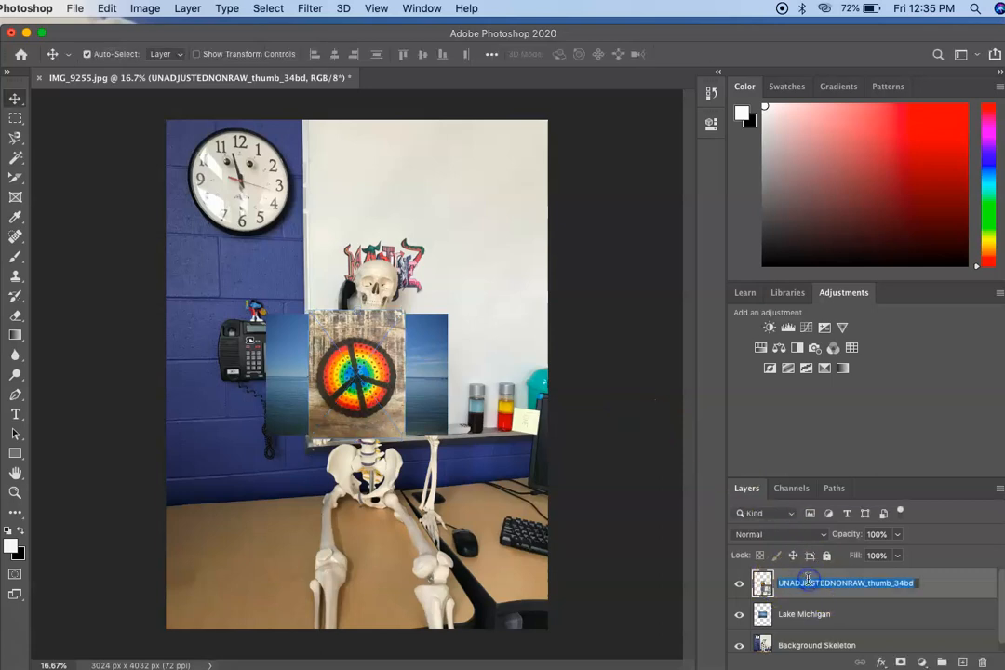
{"action": "key", "text": "BackSpace"}
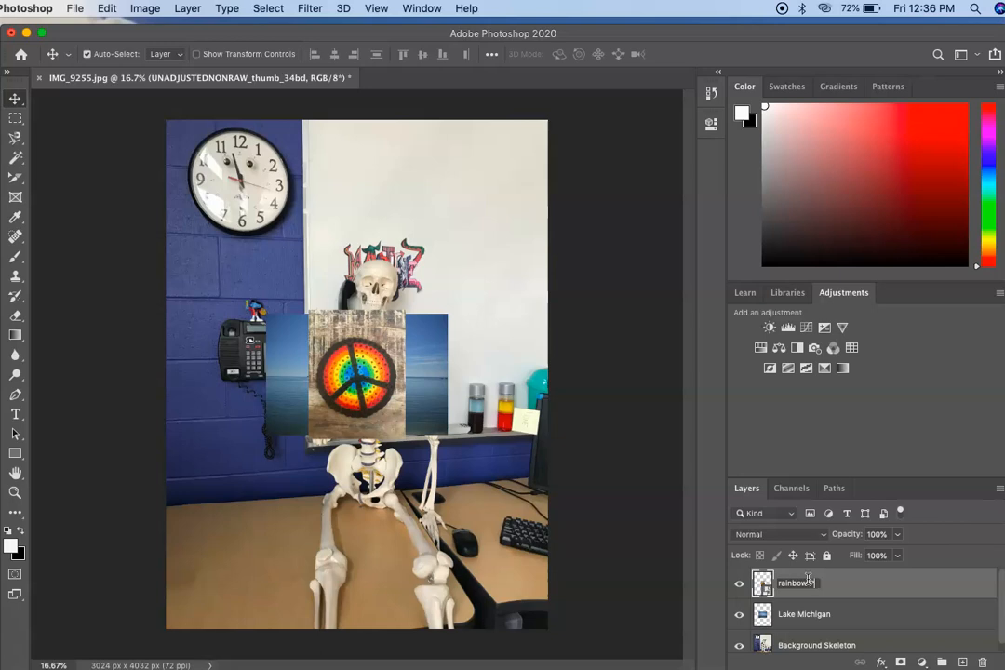
{"action": "type", "text": "rainbow Peace Sign"}
{"action": "left_click", "coordinate": [798, 579]}
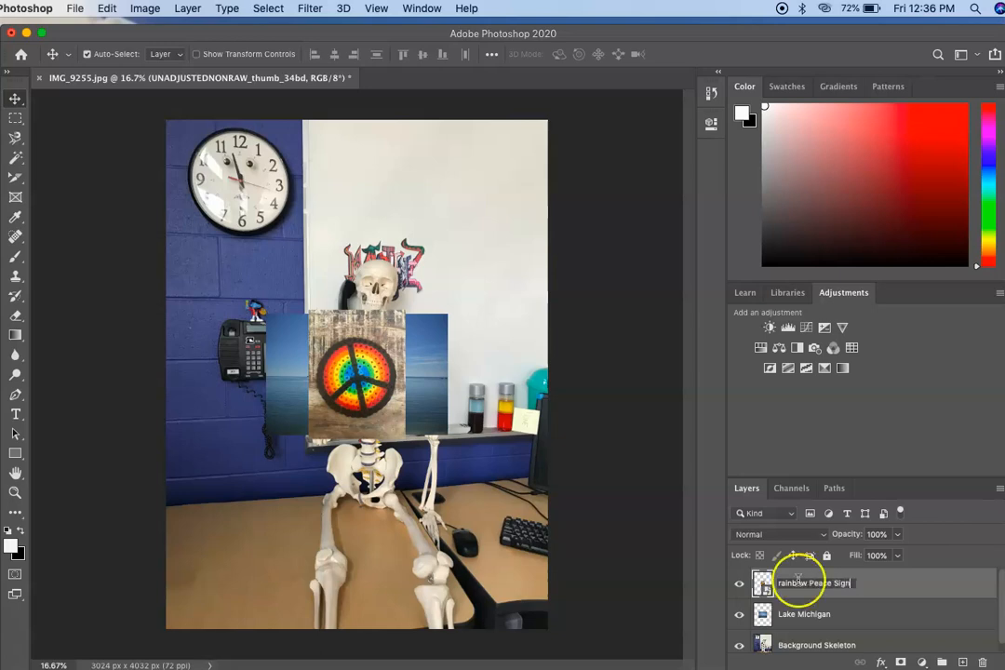
{"action": "right_click", "coordinate": [928, 589]}
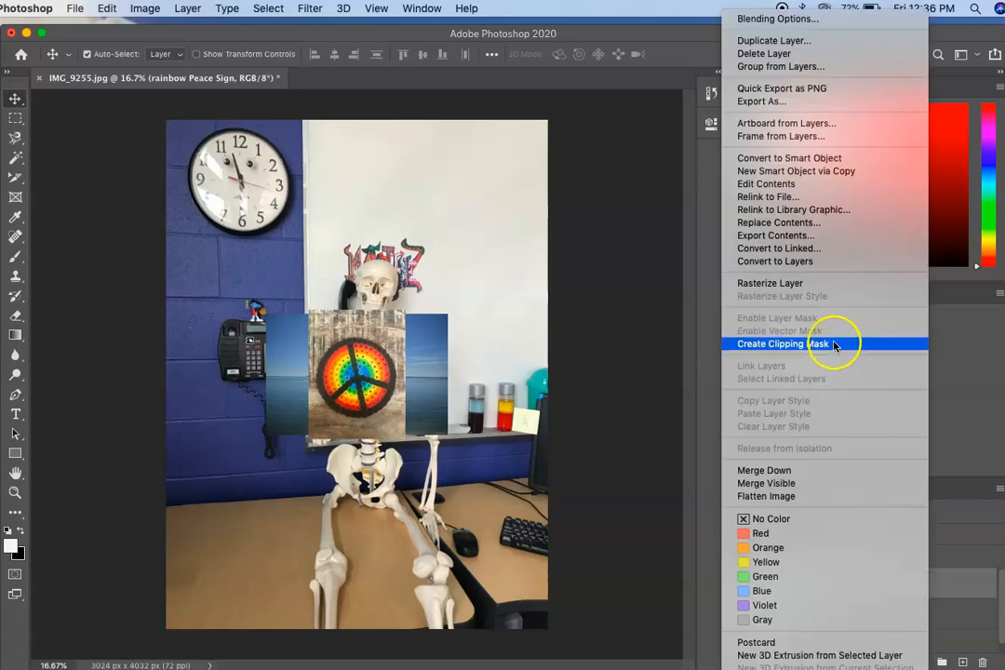
{"action": "left_click", "coordinate": [798, 286]}
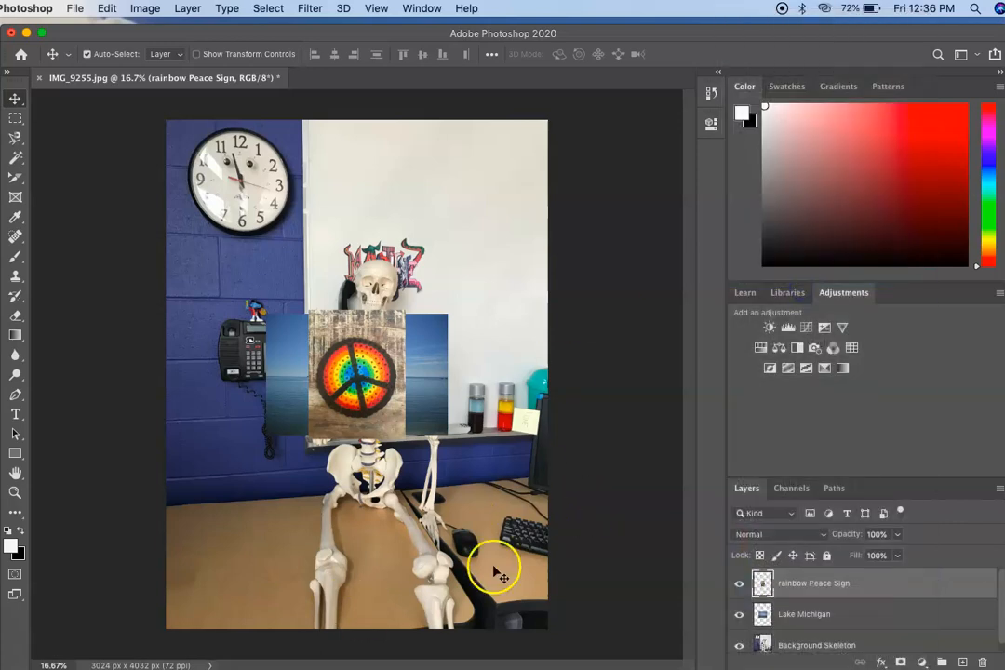
Step: Place the red op art photo IMG_6937.jpg as an embedded image above the rainbow Peace Sign layer
{"action": "left_click", "coordinate": [75, 9]}
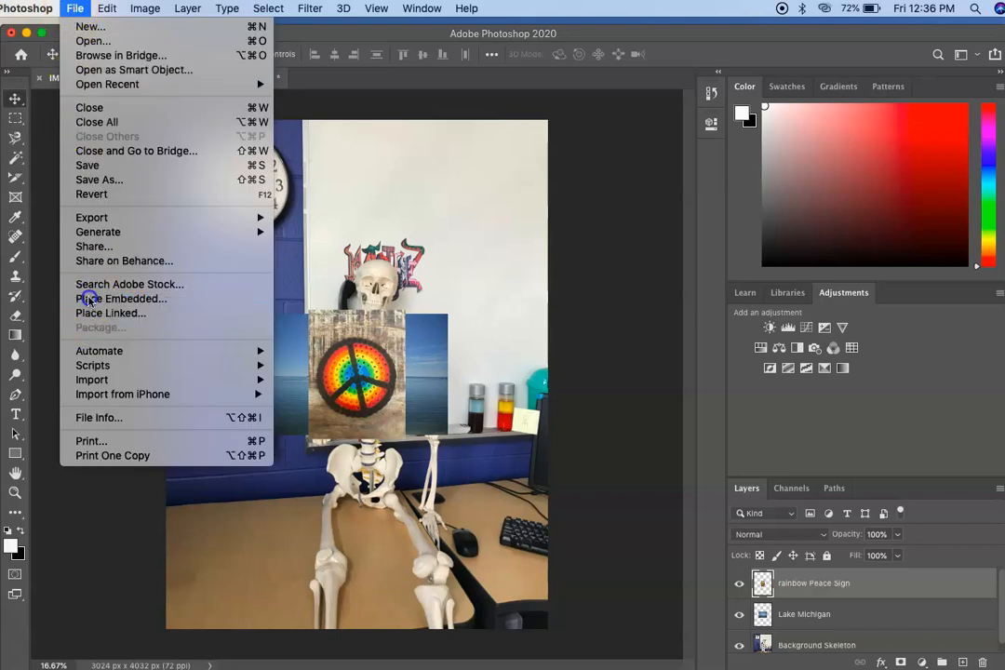
{"action": "left_click", "coordinate": [110, 299]}
{"action": "double_click", "coordinate": [633, 100]}
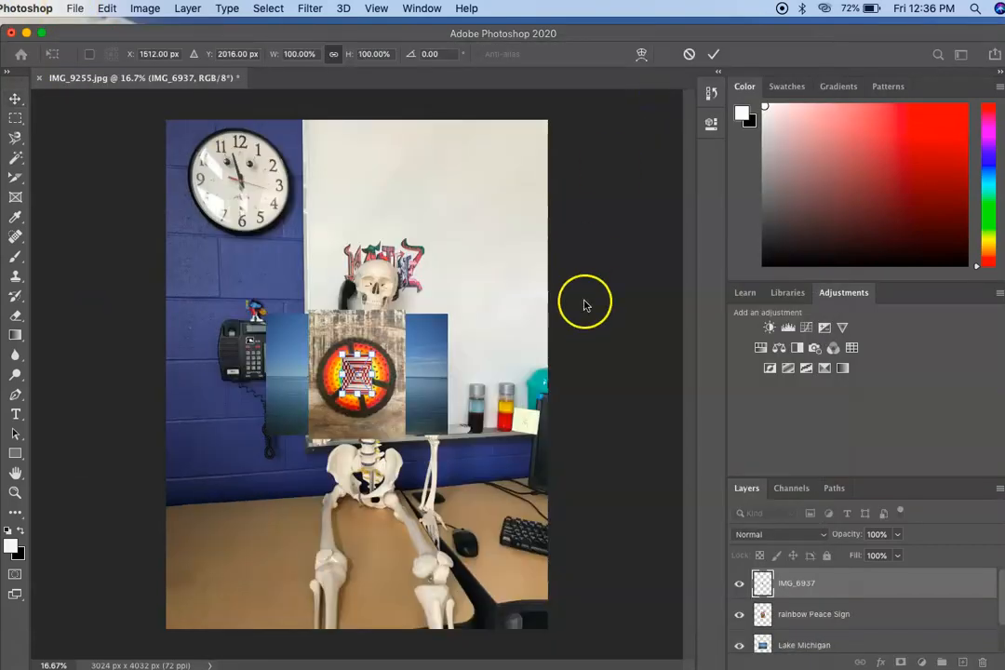
Step: Rename the placed IMG_6937 layer as Op Art 1 and rasterize it
{"action": "double_click", "coordinate": [789, 582]}
{"action": "type", "text": "c"}
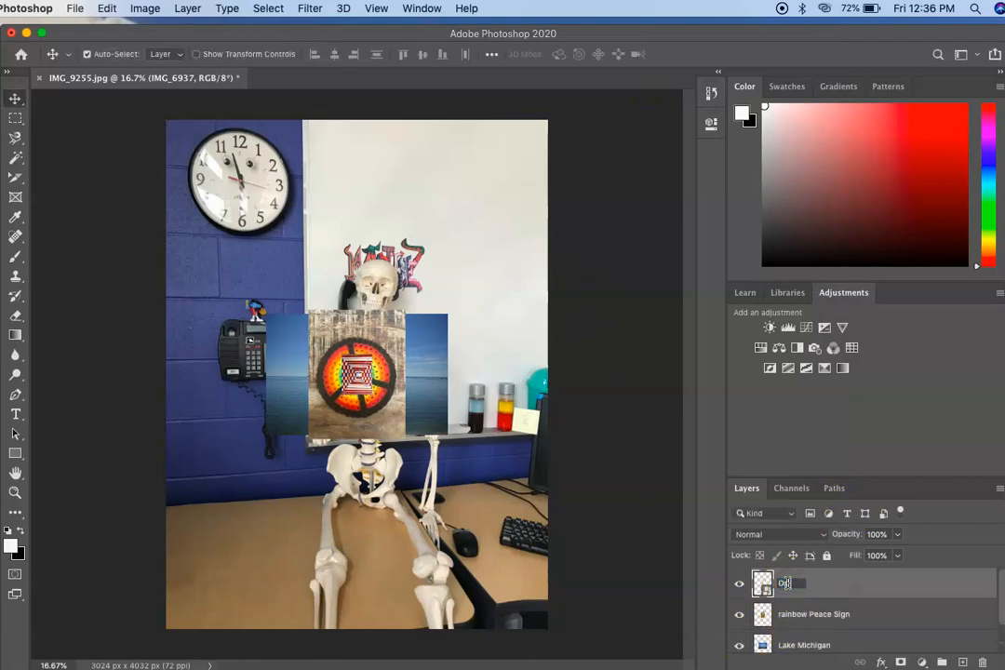
{"action": "type", "text": "p Art 1"}
{"action": "left_click", "coordinate": [886, 587]}
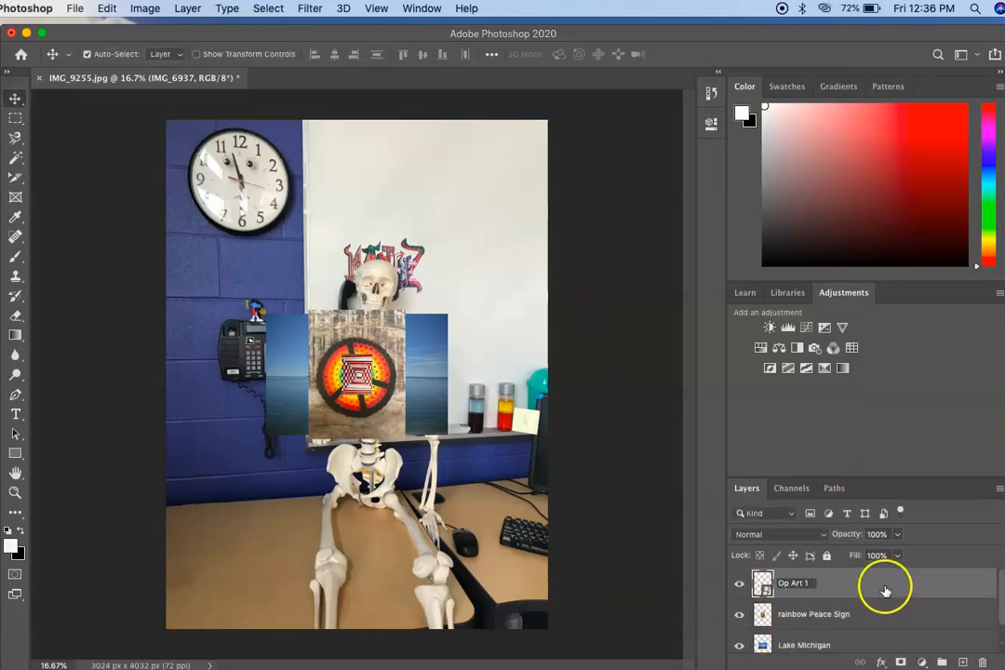
{"action": "right_click", "coordinate": [885, 578]}
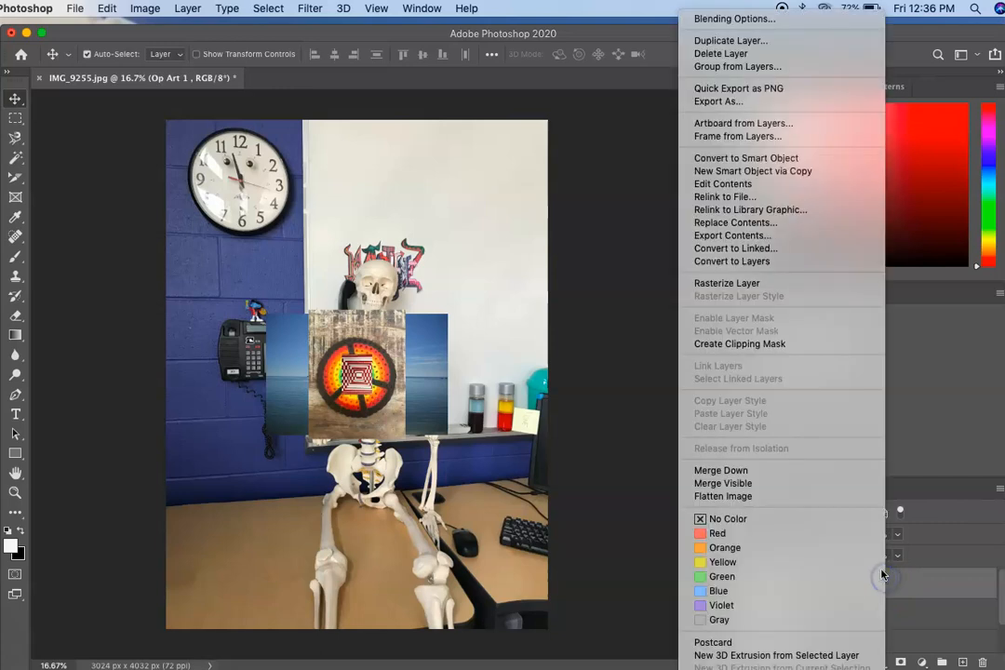
{"action": "left_click", "coordinate": [733, 284]}
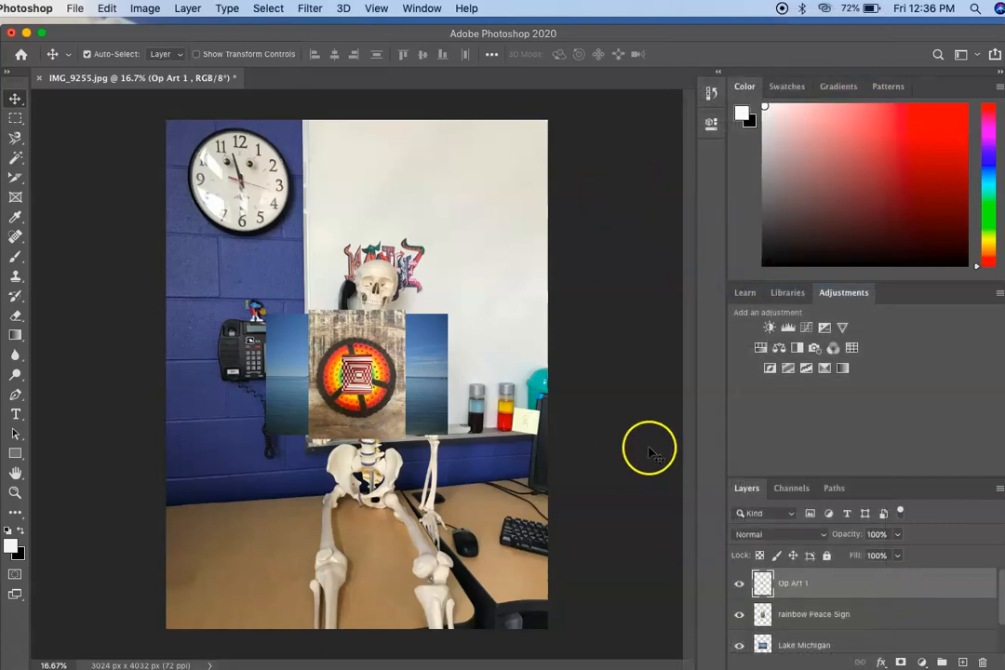
Step: Place the blue op art photo IMG_6932.jpg as an embedded image above the Op Art 1 layer
{"action": "left_click", "coordinate": [74, 8]}
{"action": "mouse_move", "coordinate": [28, 8]}
{"action": "mouse_move", "coordinate": [74, 8]}
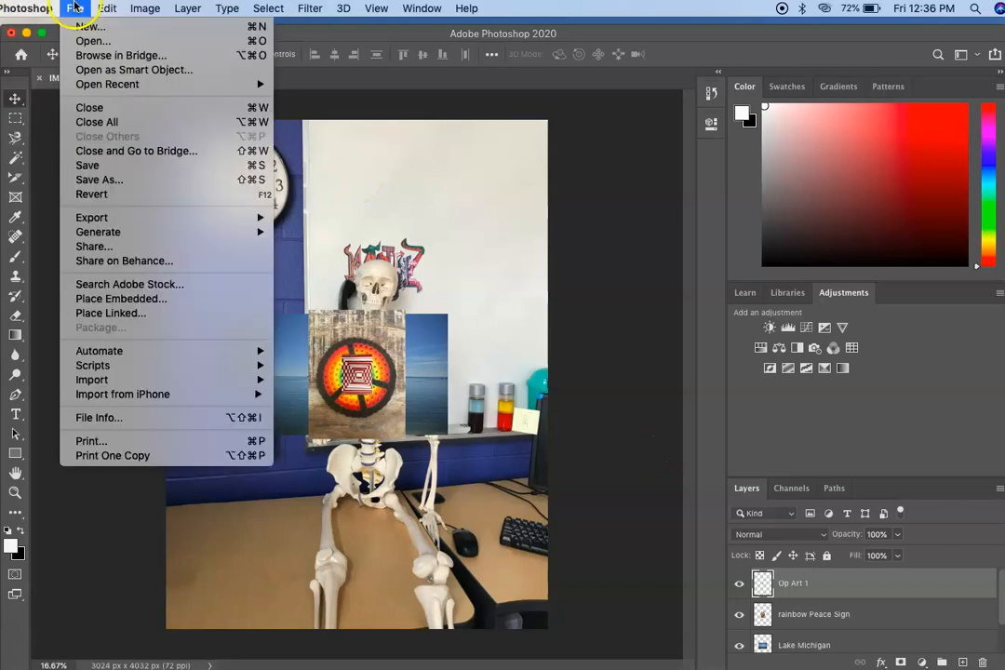
{"action": "left_click", "coordinate": [81, 299]}
{"action": "left_click", "coordinate": [545, 96]}
{"action": "double_click", "coordinate": [543, 94]}
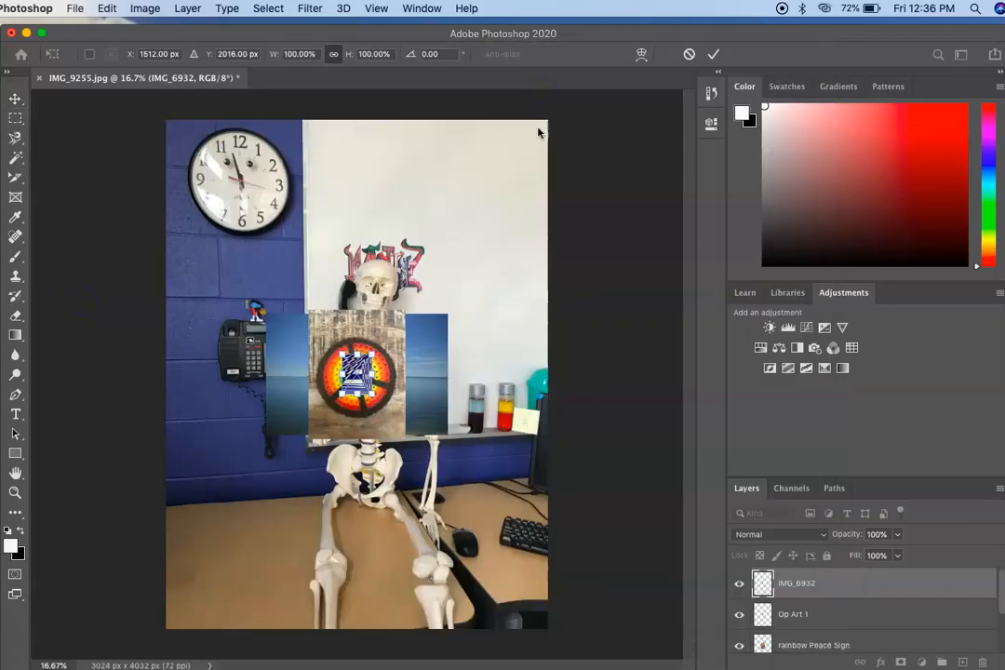
Step: Rename the placed IMG_6932 layer as Op Art 2 and rasterize it
{"action": "double_click", "coordinate": [789, 584]}
{"action": "type", "text": "Op Art 2"}
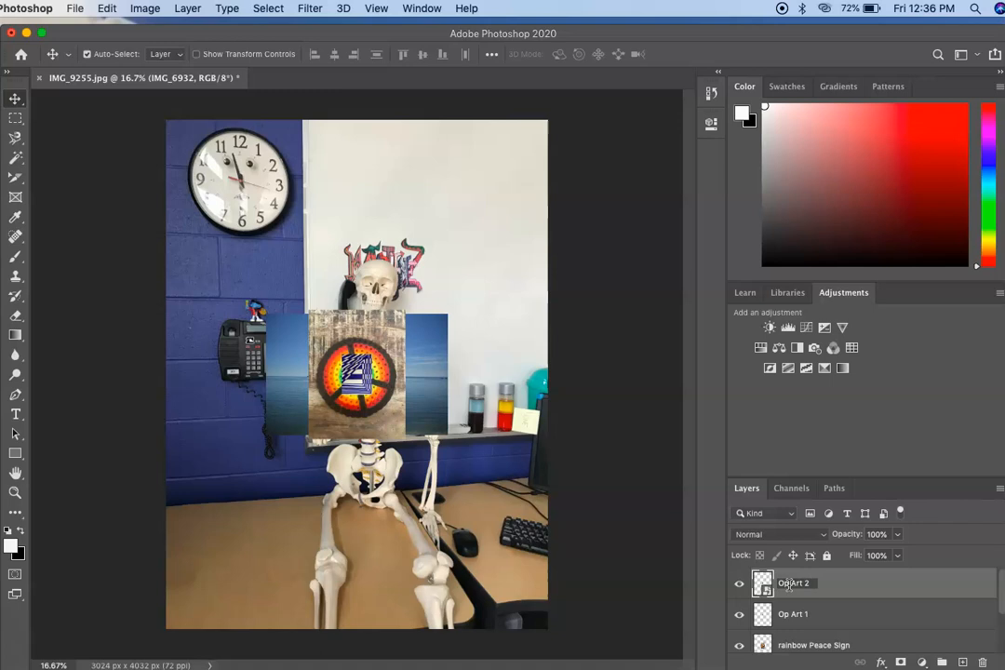
{"action": "left_click", "coordinate": [823, 590]}
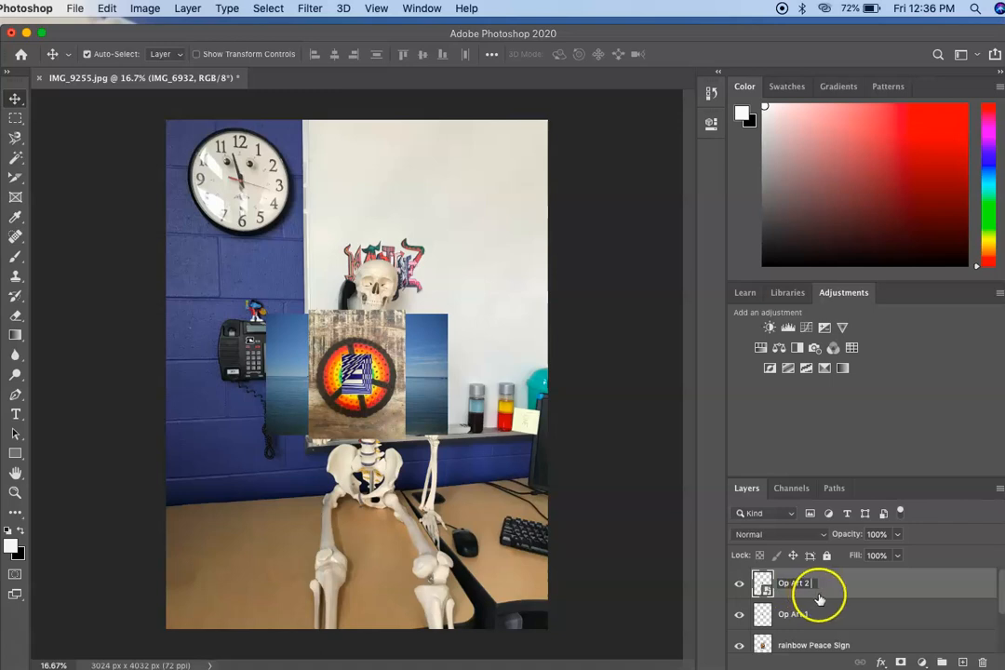
{"action": "right_click", "coordinate": [831, 586]}
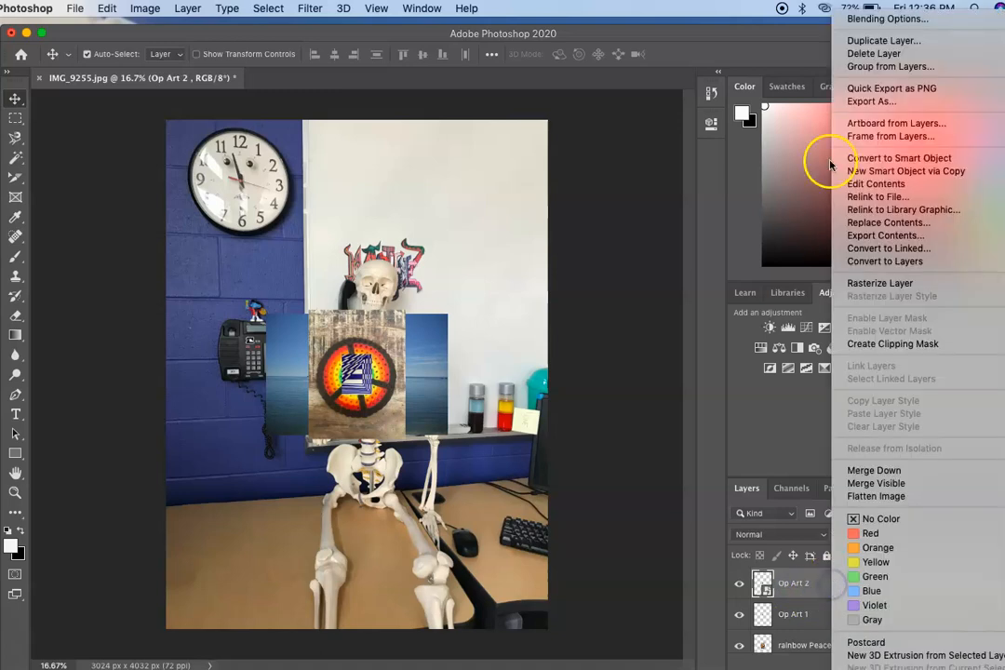
{"action": "left_click", "coordinate": [873, 285]}
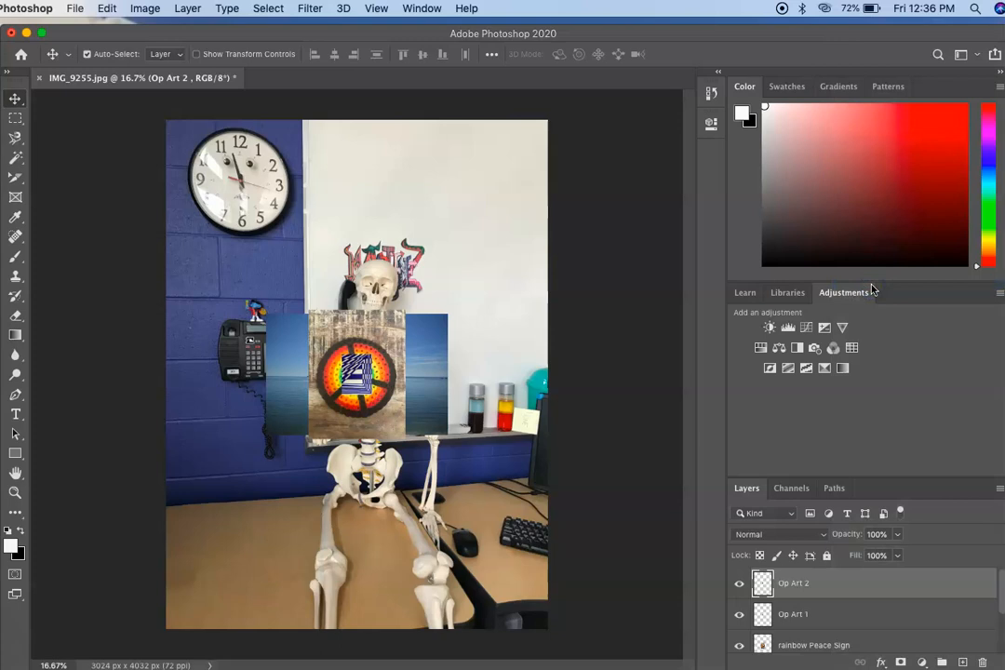
Step: Hide the Op Art 2, Op Art 1 and rainbow Peace Sign layers
{"action": "left_click", "coordinate": [739, 587]}
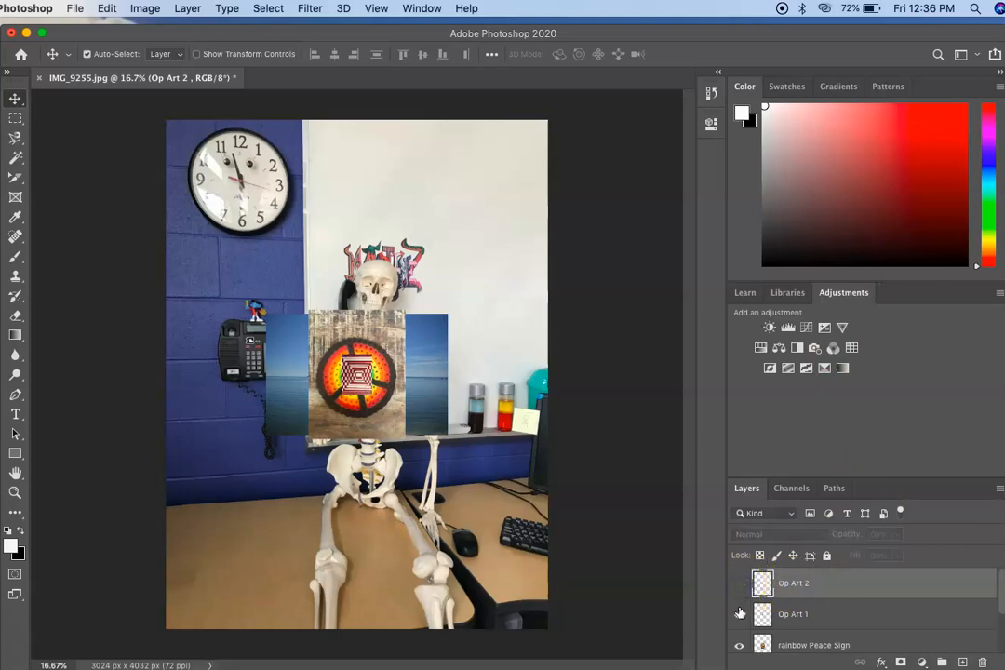
{"action": "left_click", "coordinate": [740, 614]}
{"action": "scroll", "coordinate": [740, 616], "scroll_direction": "down", "scroll_amount": 2}
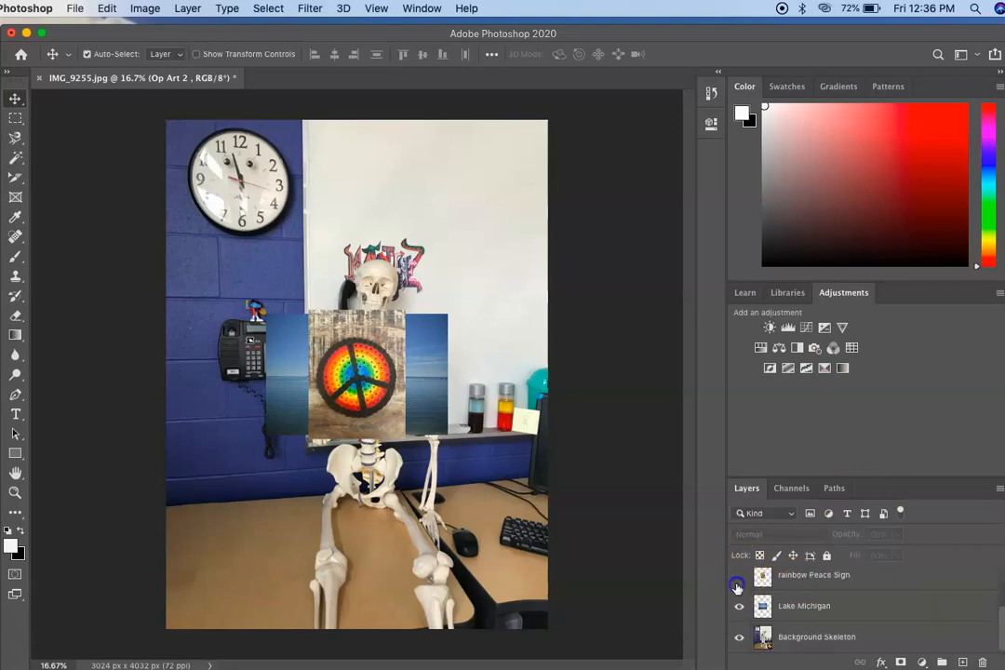
{"action": "left_click", "coordinate": [740, 573]}
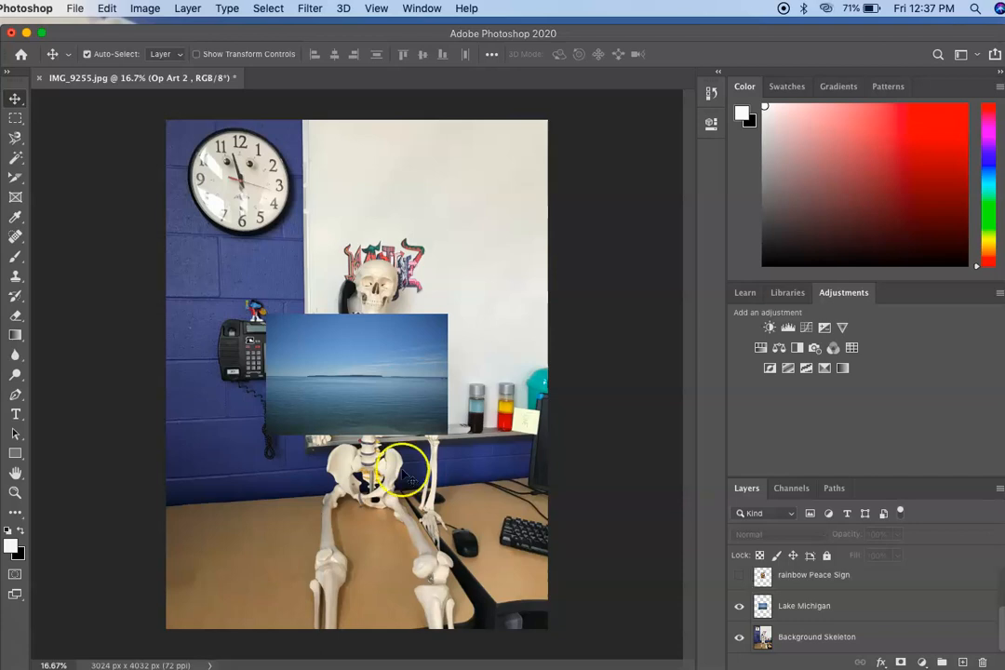
Step: Move the Lake Michigan image up and to the left so it covers the skull and the clock's lower edge, keeping its layer selected
{"action": "left_click", "coordinate": [326, 385]}
{"action": "left_click_drag", "start_coordinate": [326, 385], "coordinate": [279, 270]}
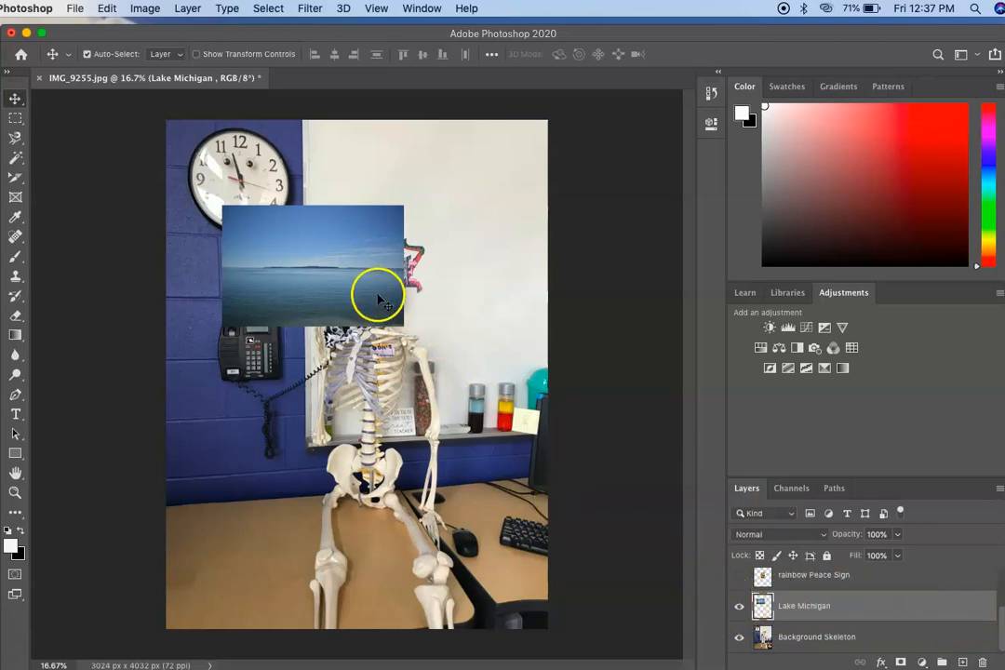
{"action": "left_click", "coordinate": [804, 608]}
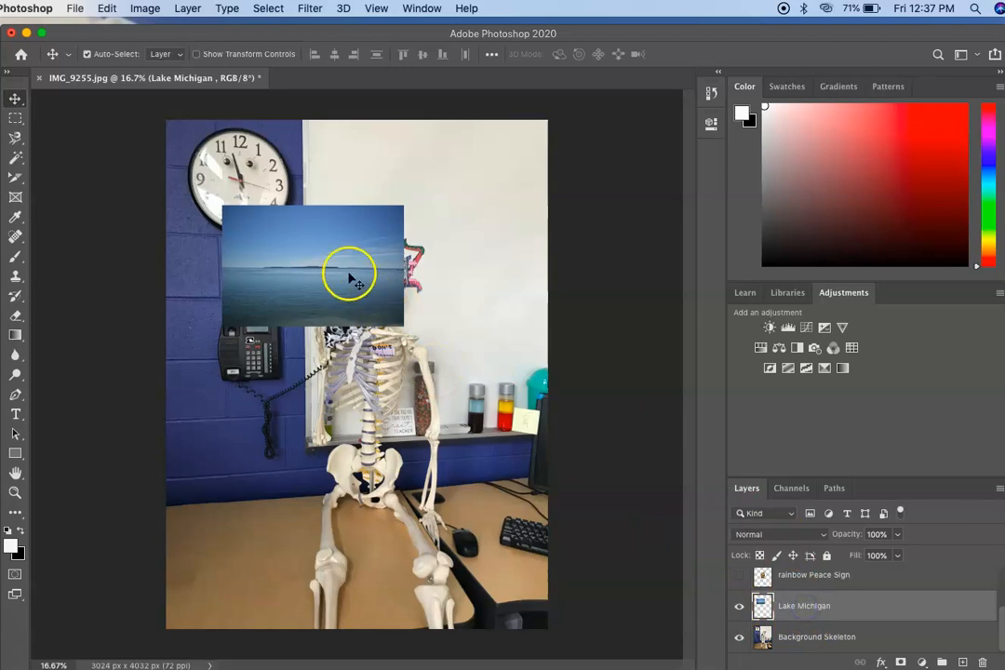
Step: Transform the Lake Michigan layer, scaling it to about 272% and positioning it to cover the photo's lower part from the skull down
{"action": "left_click", "coordinate": [299, 266]}
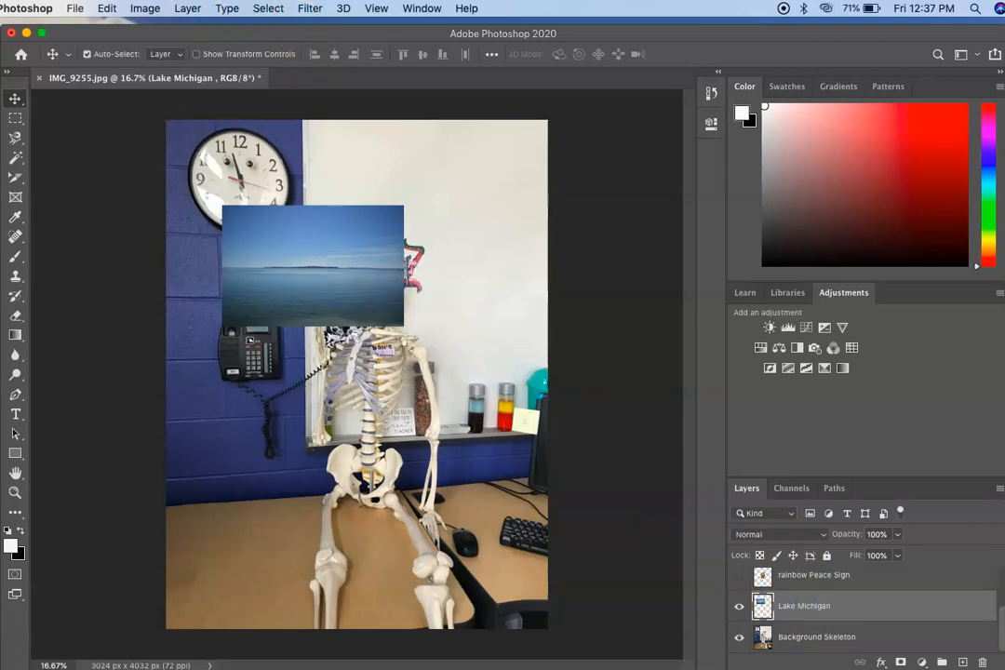
{"action": "left_click", "coordinate": [107, 9]}
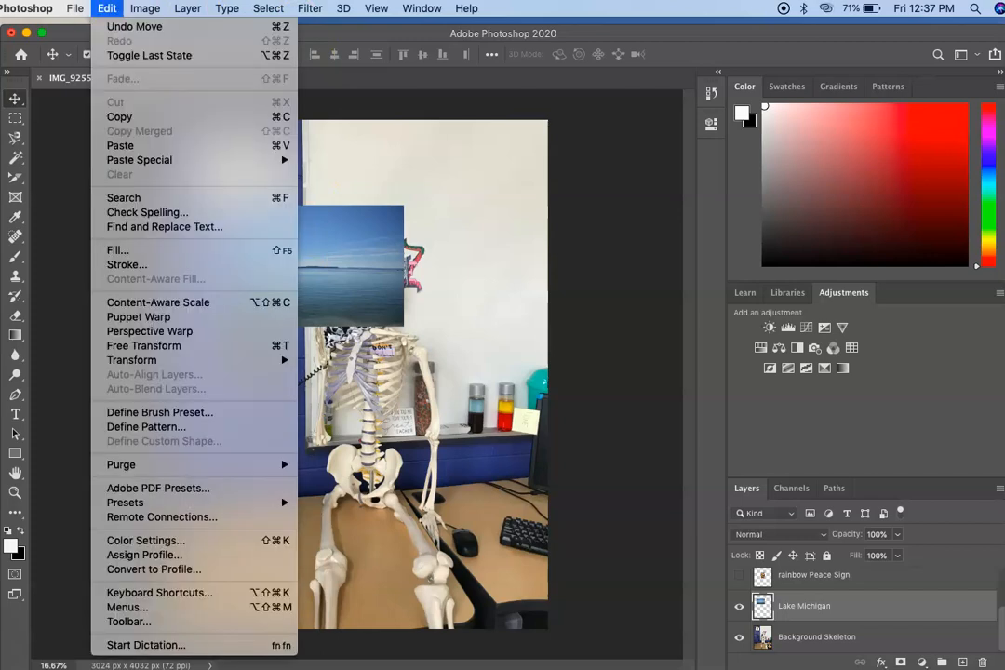
{"action": "mouse_move", "coordinate": [130, 366]}
{"action": "left_click", "coordinate": [328, 385]}
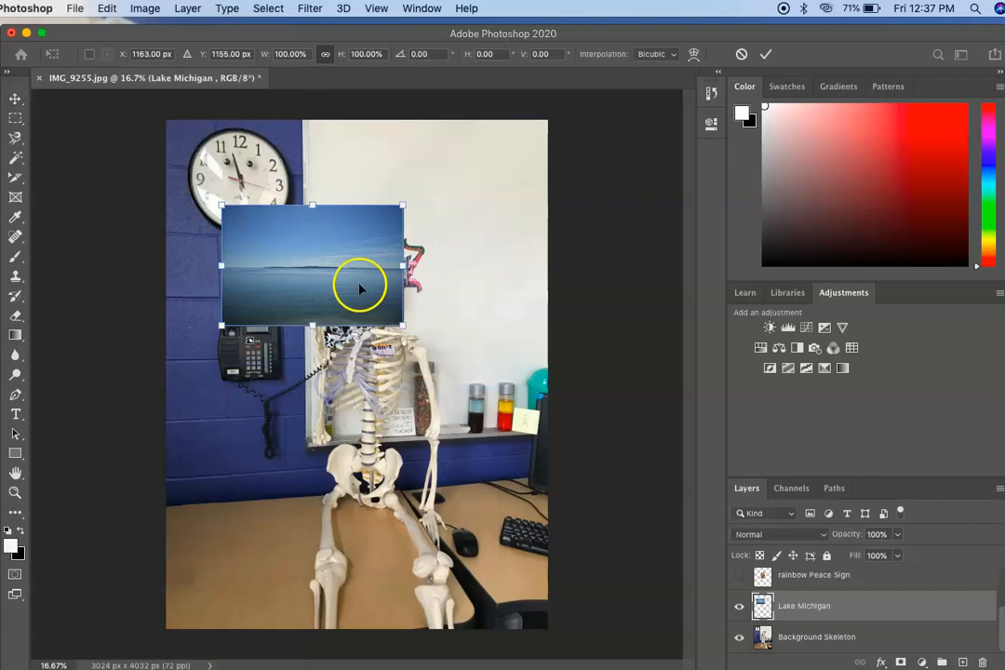
{"action": "left_click_drag", "start_coordinate": [352, 275], "coordinate": [332, 543]}
{"action": "left_click_drag", "start_coordinate": [321, 503], "coordinate": [321, 481]}
{"action": "left_click_drag", "start_coordinate": [347, 556], "coordinate": [591, 632]}
{"action": "left_click_drag", "start_coordinate": [460, 588], "coordinate": [484, 518]}
{"action": "left_click_drag", "start_coordinate": [196, 374], "coordinate": [82, 300]}
{"action": "left_click_drag", "start_coordinate": [271, 500], "coordinate": [183, 500]}
{"action": "left_click_drag", "start_coordinate": [83, 511], "coordinate": [296, 500]}
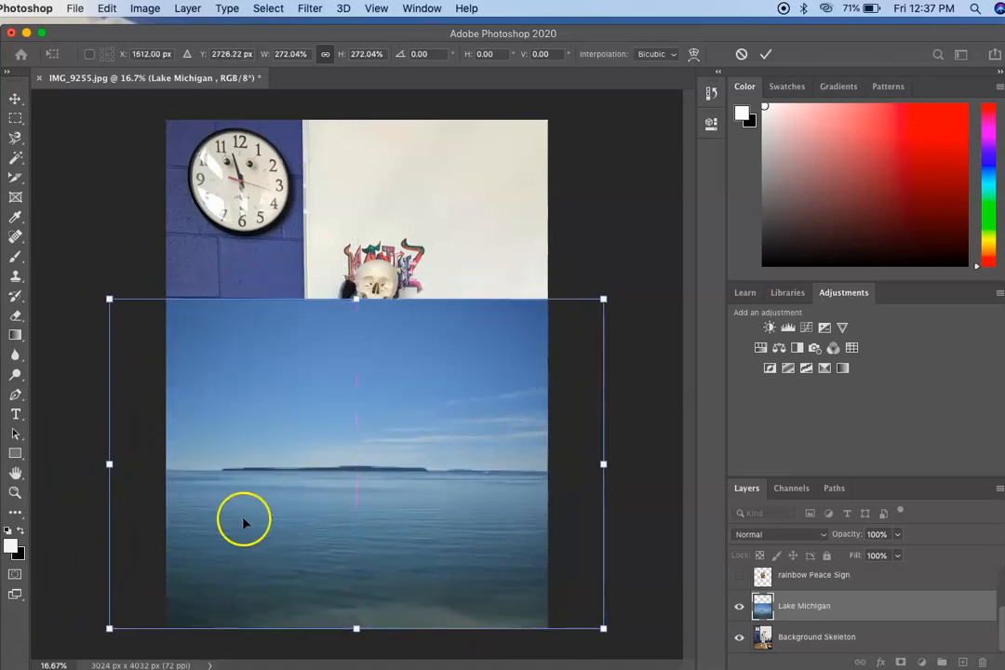
{"action": "left_click", "coordinate": [764, 58]}
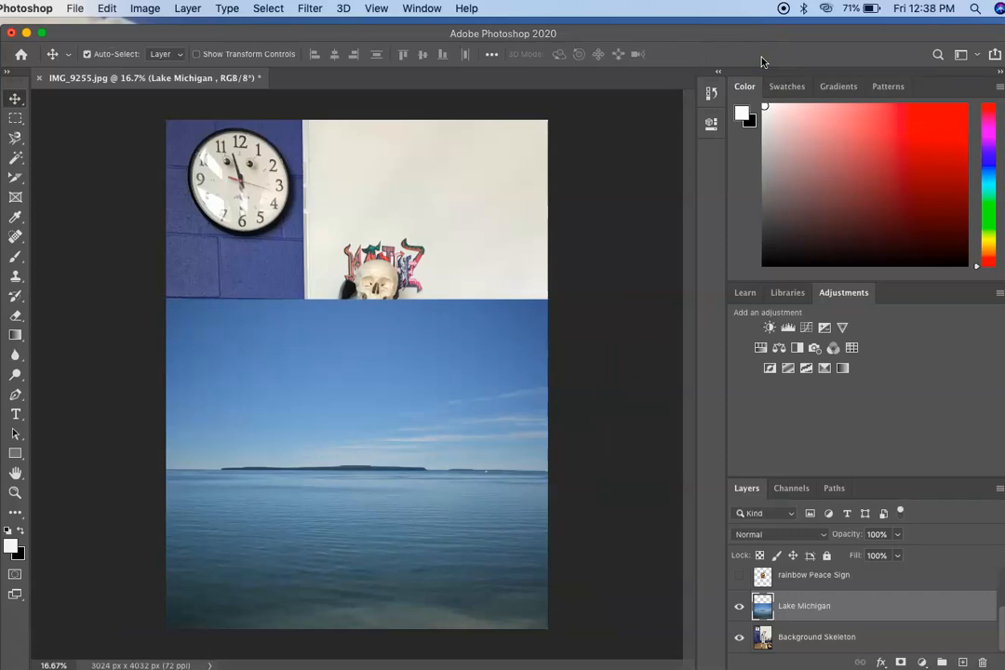
Step: Activate the Magnetic Lasso tool and clear the stray selection on the blue wall beside the clock
{"action": "left_click", "coordinate": [15, 139]}
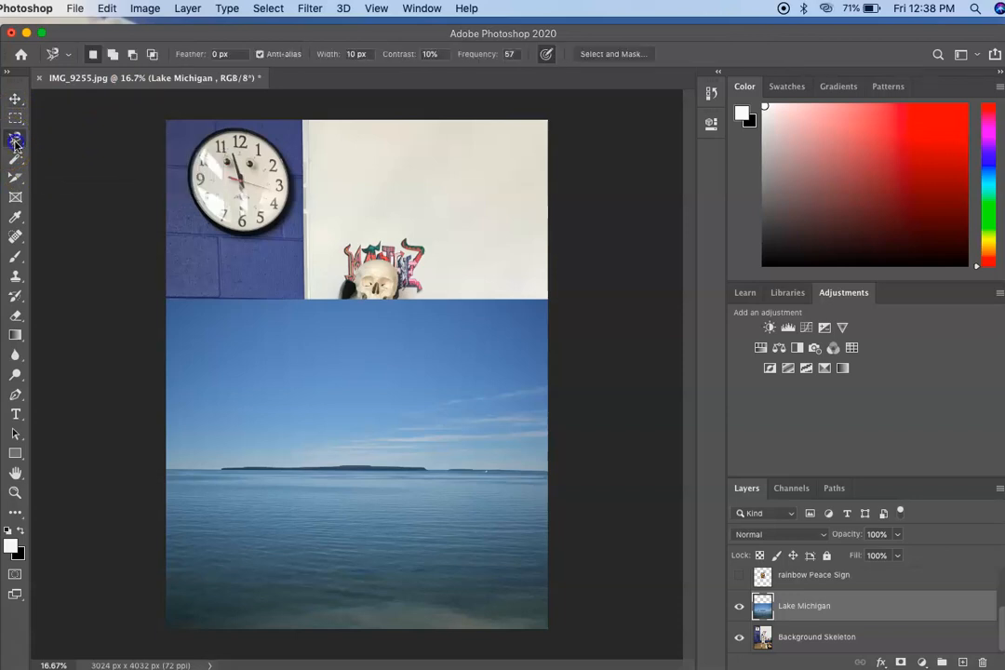
{"action": "left_click", "coordinate": [76, 116]}
{"action": "double_click", "coordinate": [120, 213]}
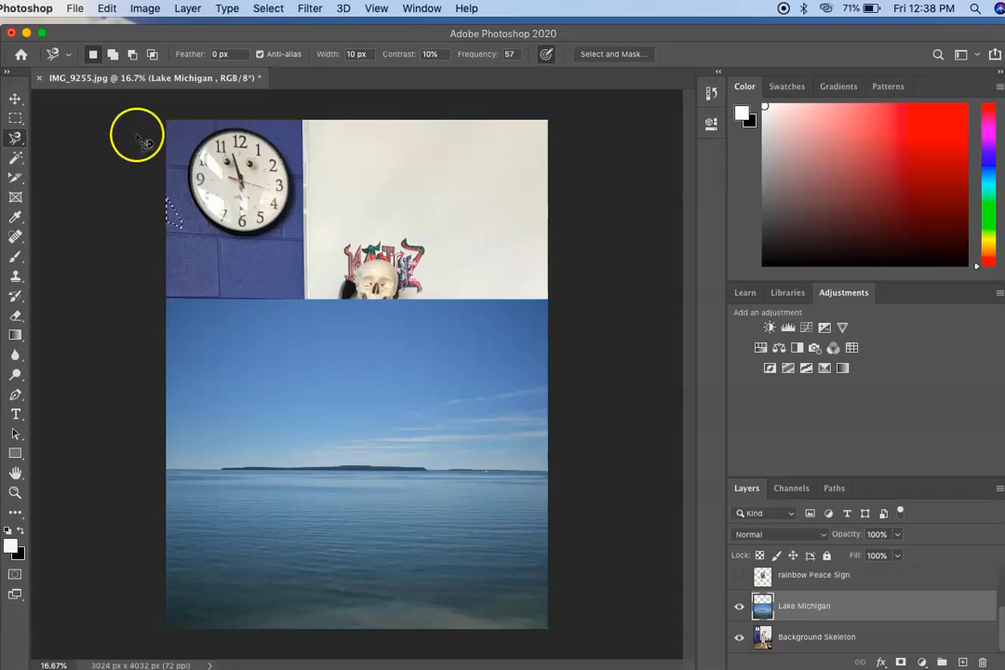
{"action": "left_click", "coordinate": [268, 8]}
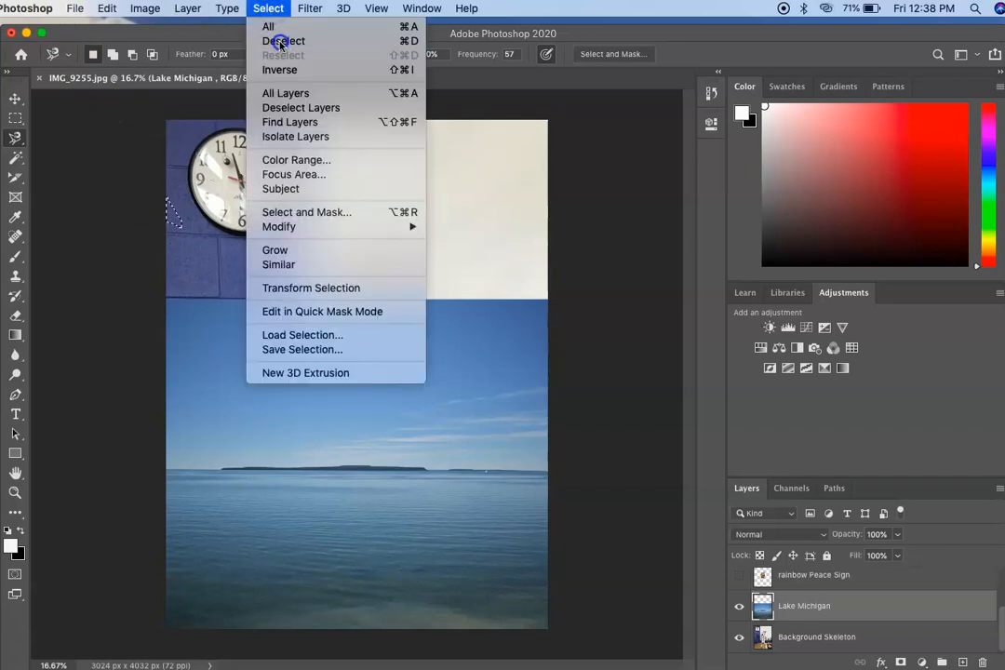
{"action": "left_click", "coordinate": [279, 41]}
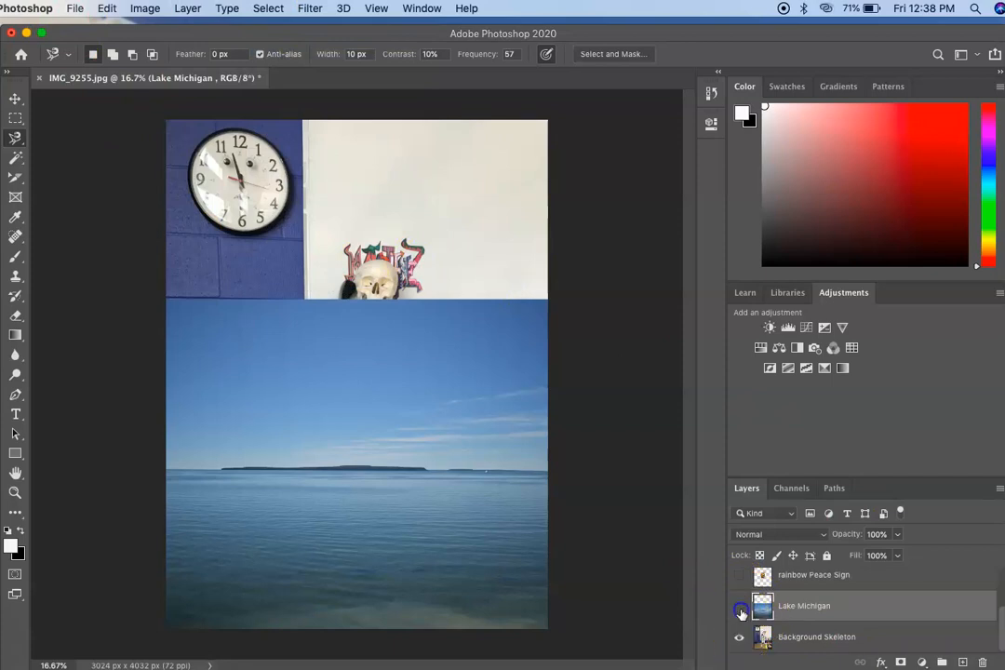
Step: Hide Lake Michigan and outline the desk area left of the skeleton's legs on the Background Skeleton layer with the Magnetic Lasso
{"action": "left_click", "coordinate": [740, 611]}
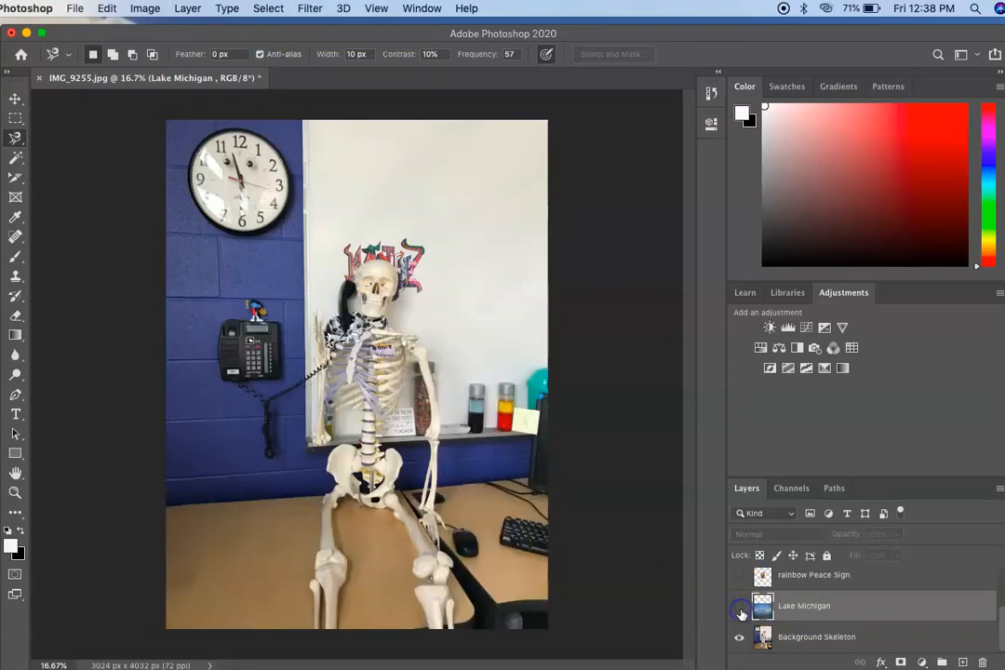
{"action": "left_click", "coordinate": [819, 636]}
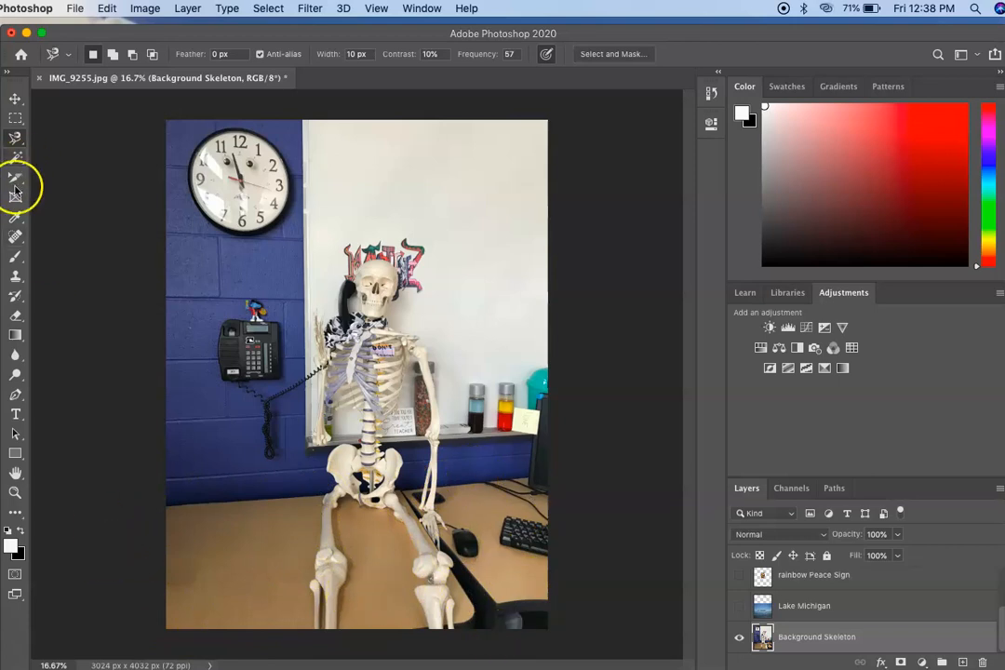
{"action": "left_click", "coordinate": [323, 498]}
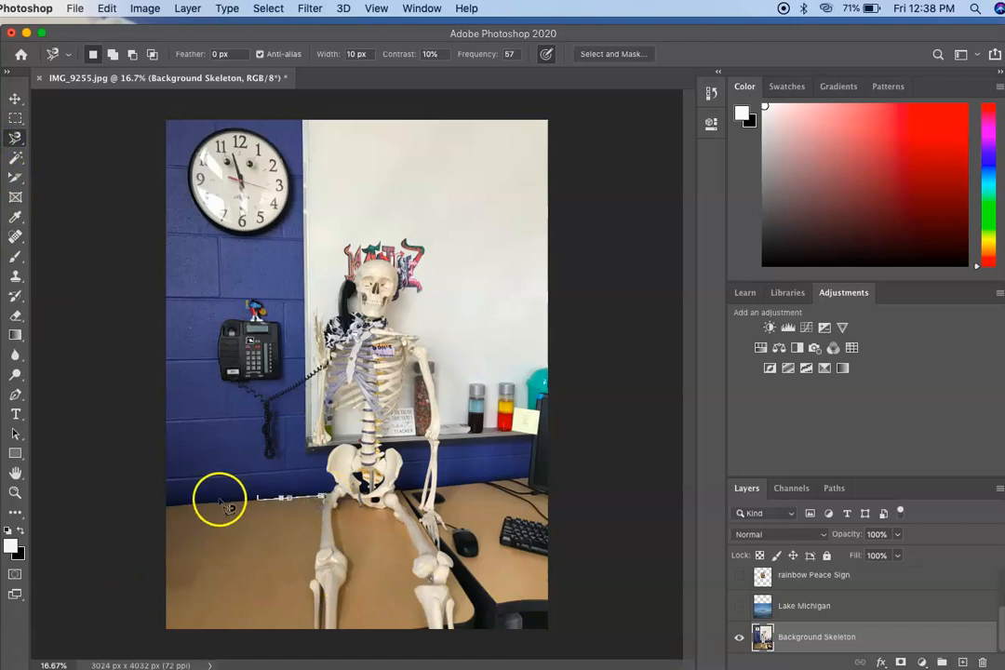
{"action": "left_click", "coordinate": [166, 506]}
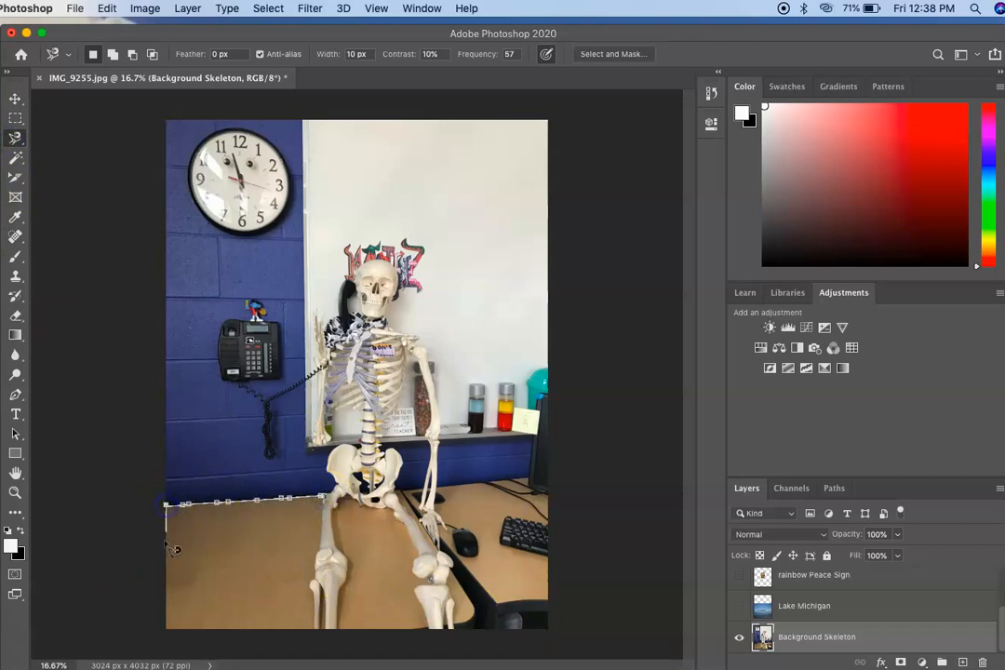
{"action": "left_click", "coordinate": [310, 628]}
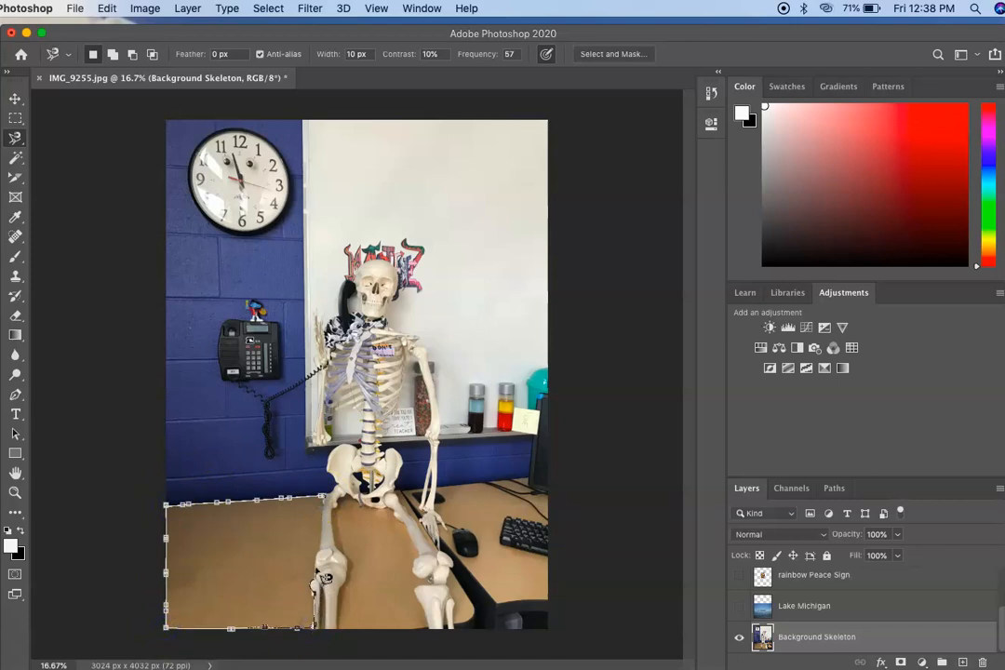
{"action": "left_click", "coordinate": [327, 499]}
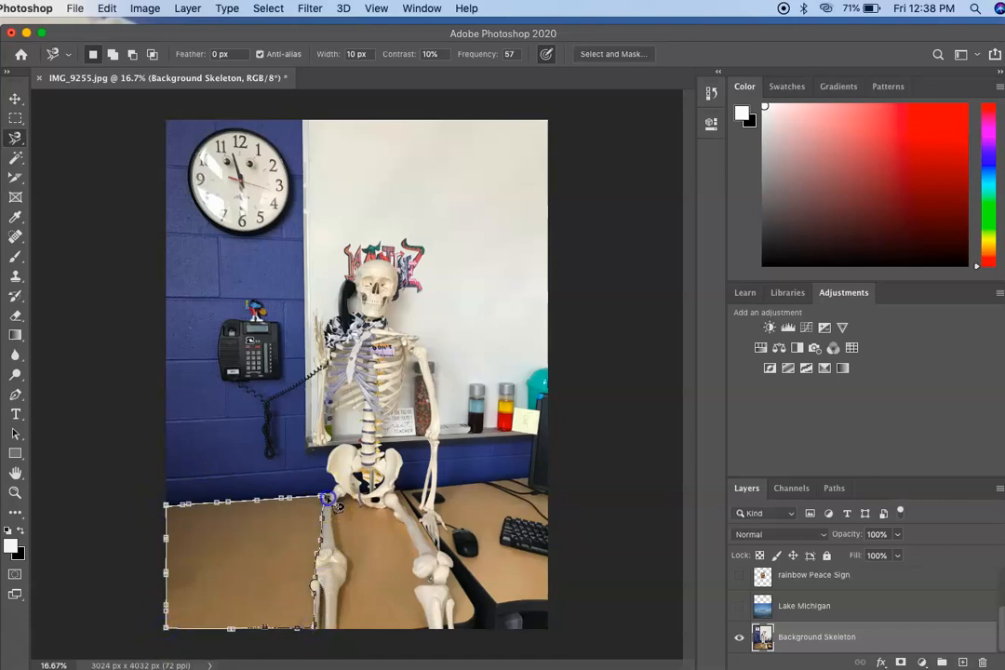
{"action": "left_click", "coordinate": [332, 502]}
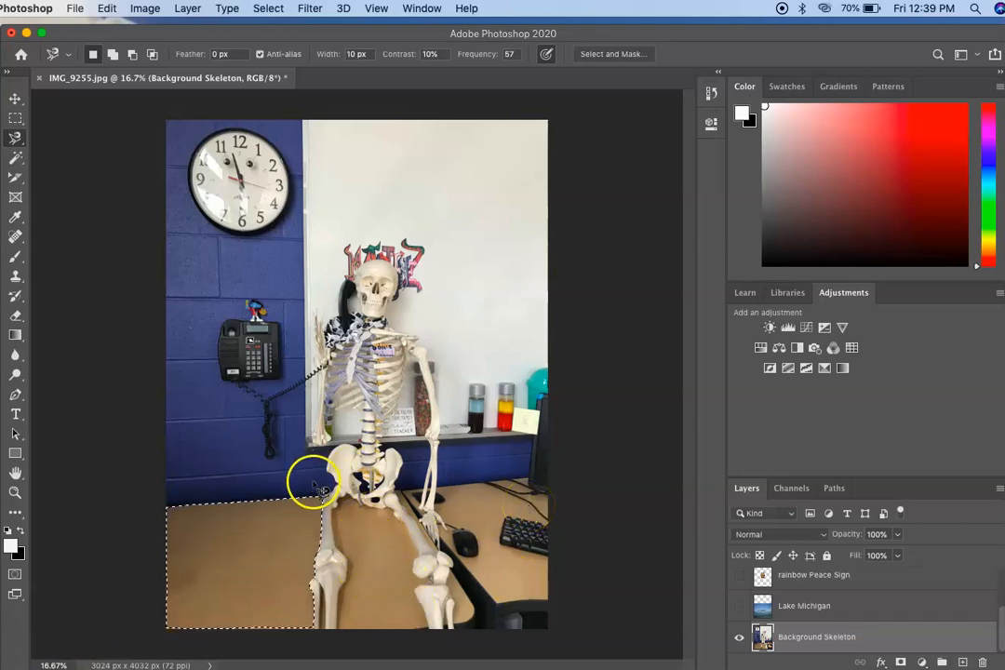
Step: Add the desk area between the skeleton's legs and the gap between the left shin bones to the selection
{"action": "key", "text": "shift"}
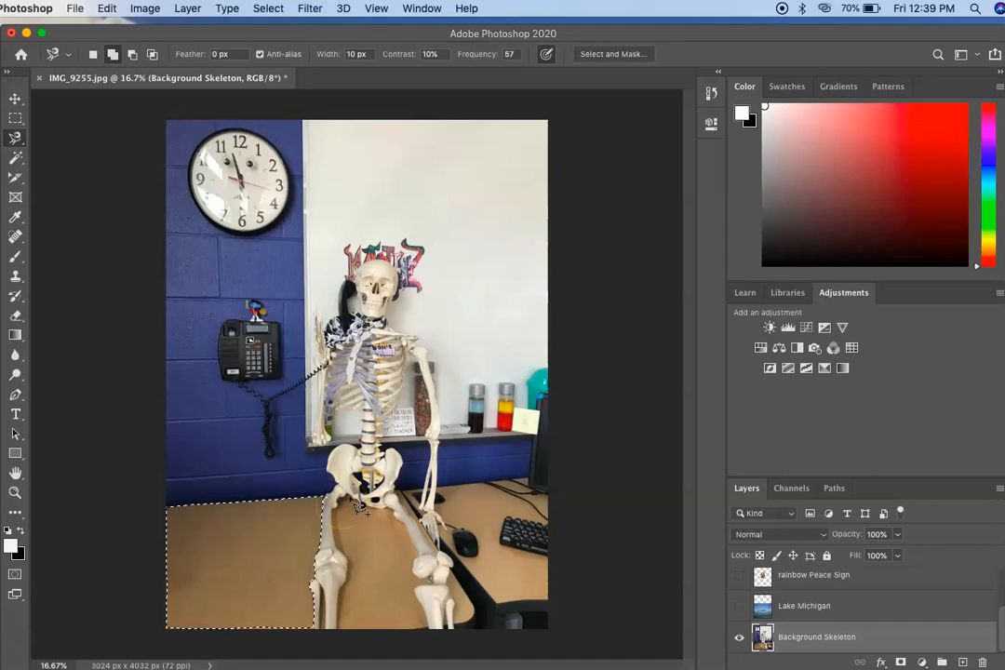
{"action": "mouse_move", "coordinate": [370, 511]}
{"action": "left_mouse_down"}
{"action": "mouse_move", "coordinate": [417, 519]}
{"action": "mouse_move", "coordinate": [405, 530]}
{"action": "mouse_move", "coordinate": [419, 534]}
{"action": "mouse_move", "coordinate": [440, 595]}
{"action": "mouse_move", "coordinate": [423, 596]}
{"action": "mouse_move", "coordinate": [428, 639]}
{"action": "mouse_move", "coordinate": [345, 635]}
{"action": "mouse_move", "coordinate": [333, 597]}
{"action": "mouse_move", "coordinate": [337, 529]}
{"action": "left_mouse_up"}
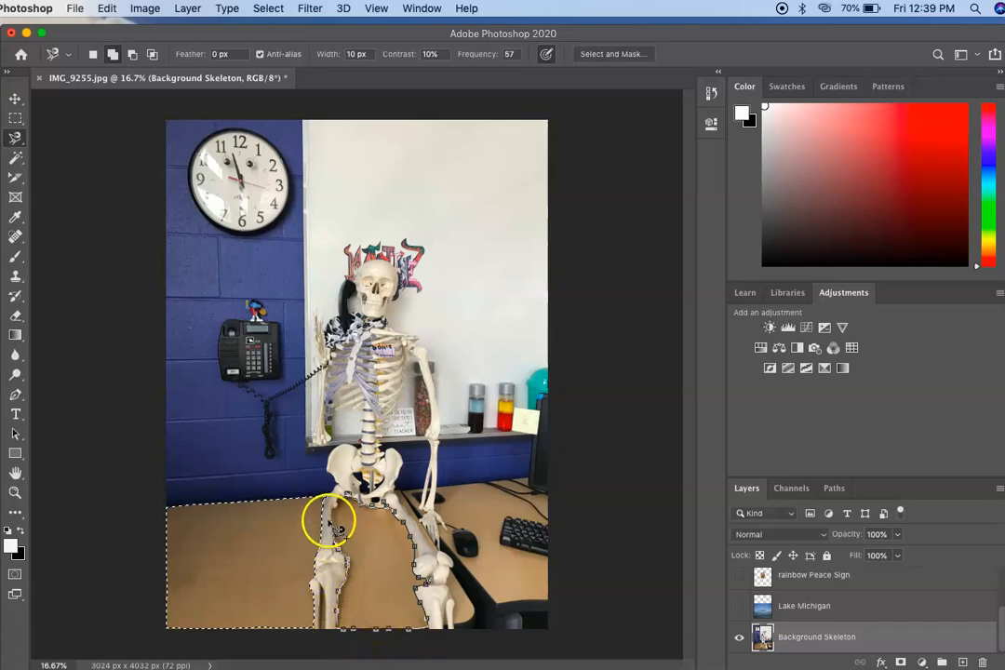
{"action": "left_click", "coordinate": [346, 494]}
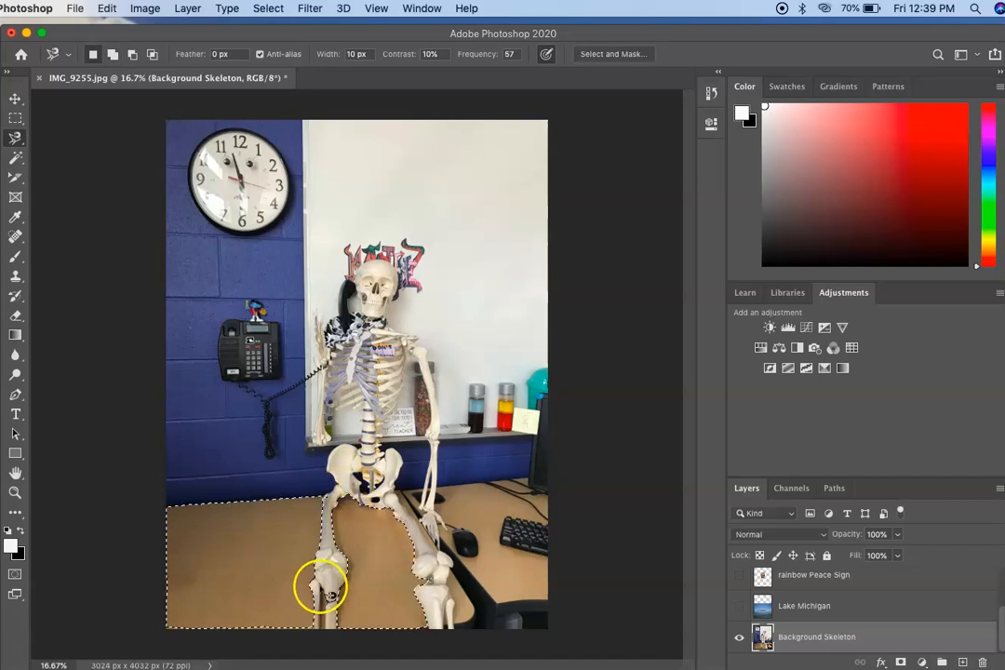
{"action": "left_click", "coordinate": [328, 592]}
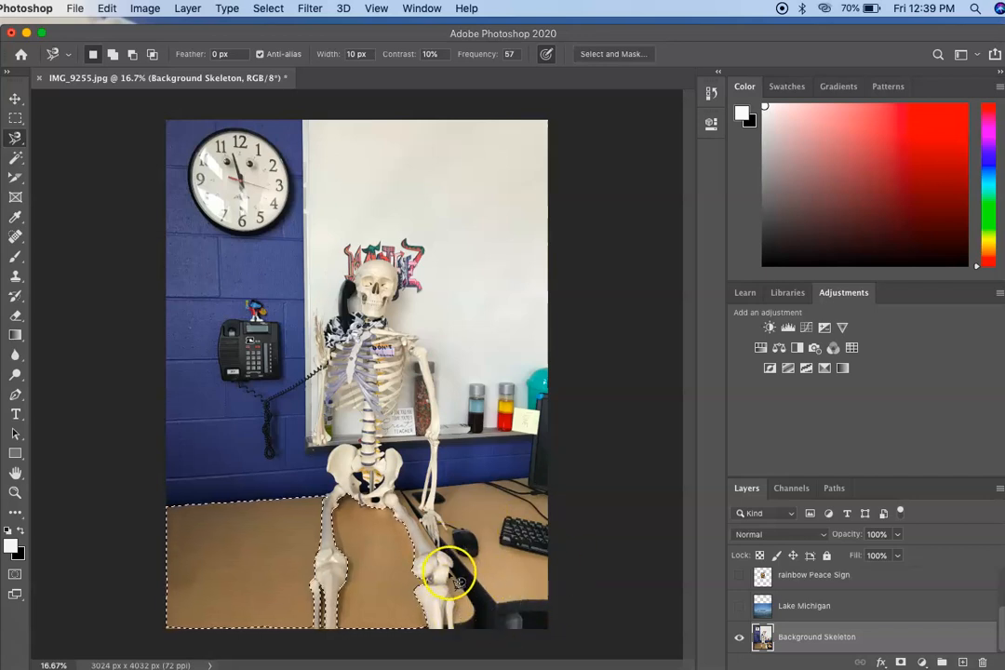
Step: Add the desk patches outside the right shin and between the right thigh and the arm to the selection
{"action": "key", "text": "shift"}
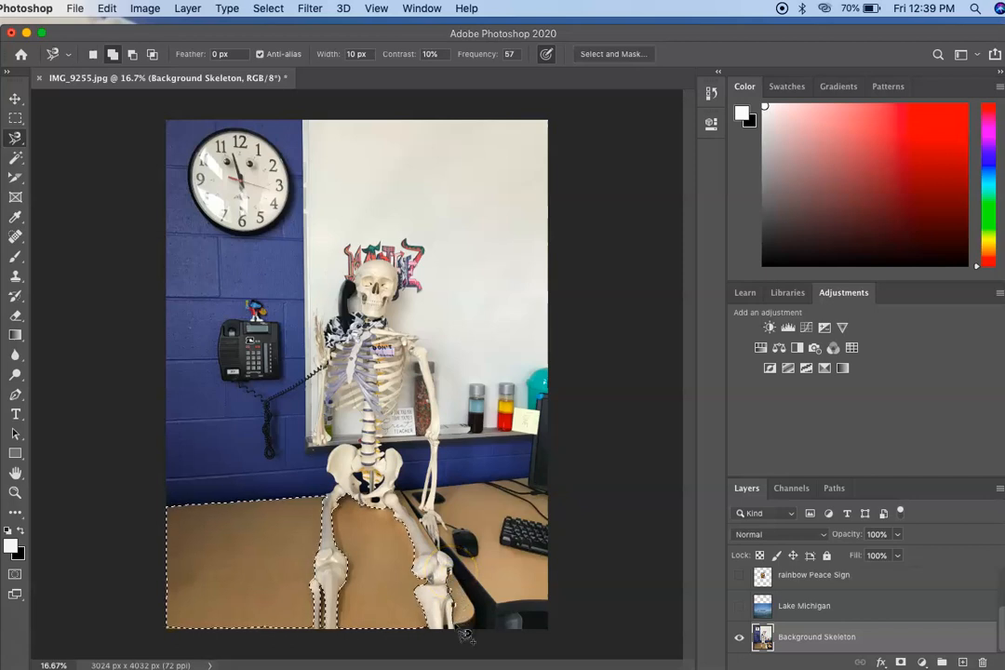
{"action": "left_click", "coordinate": [456, 573]}
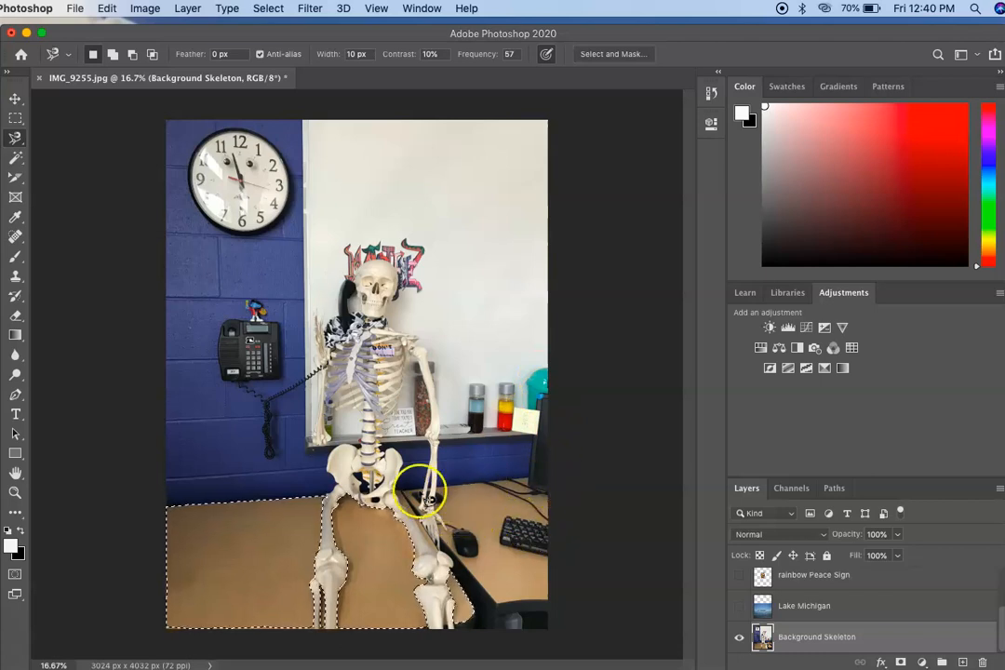
{"action": "key", "text": "shift"}
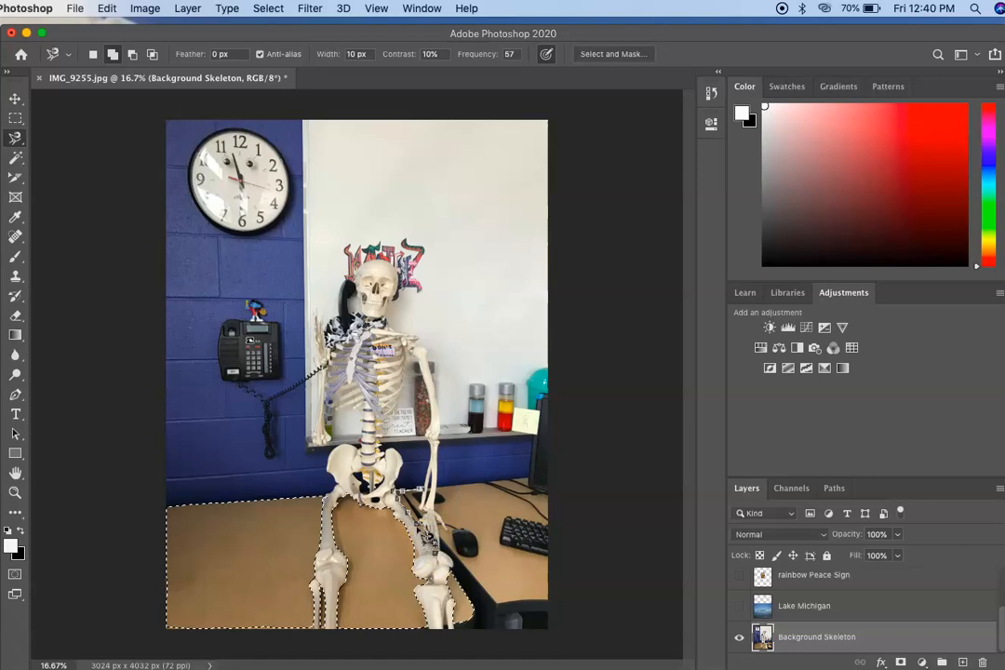
{"action": "double_click", "coordinate": [421, 494]}
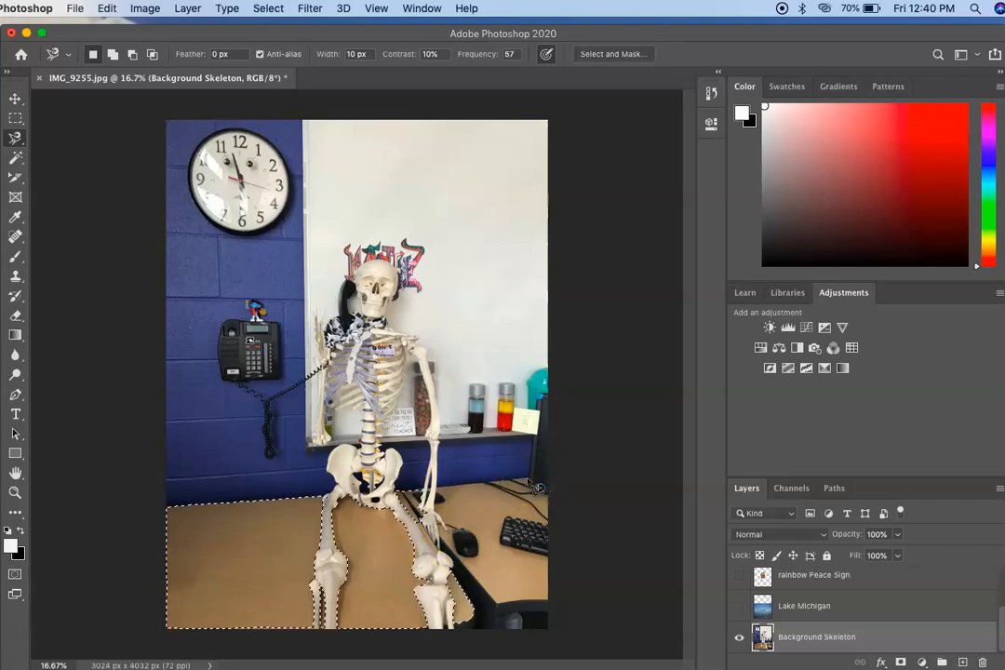
Step: Add the desk area with the mouse and keyboard, right of the skeleton's hand, to the selection
{"action": "key", "text": "shift"}
{"action": "left_click", "coordinate": [514, 482]}
{"action": "left_click", "coordinate": [539, 498]}
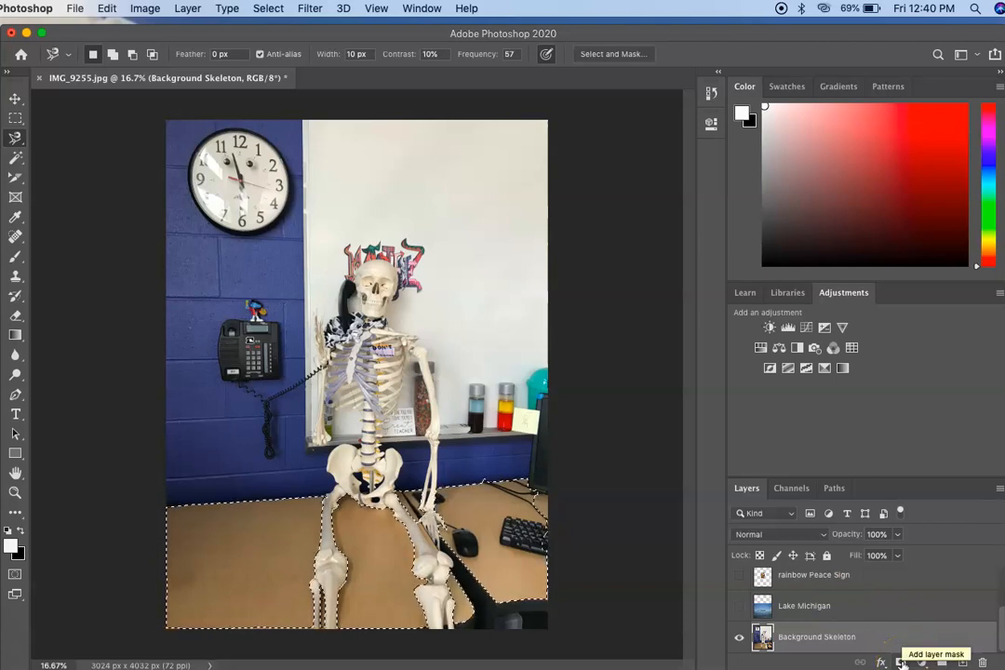
Step: Try a layer mask made from the desk selection on the Background Skeleton layer, and undo it
{"action": "left_click", "coordinate": [900, 662]}
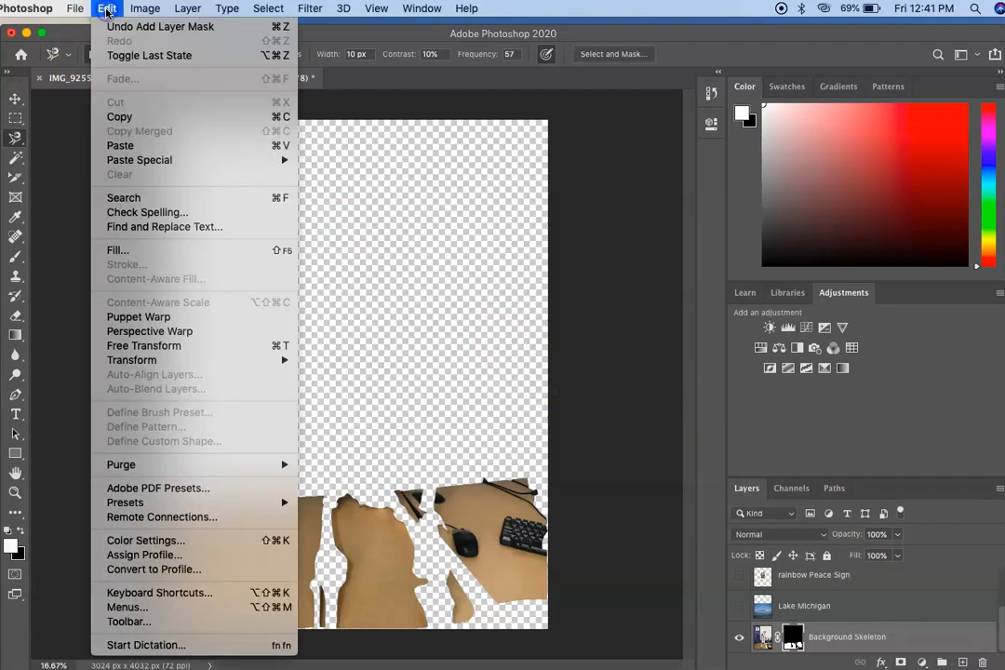
{"action": "left_click", "coordinate": [109, 26]}
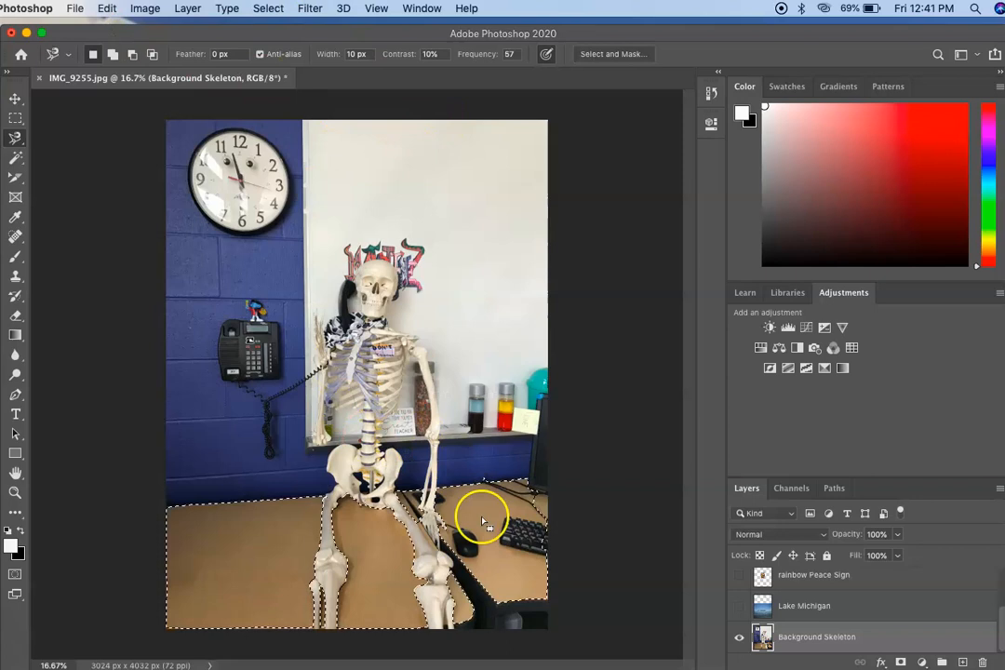
Step: Invert the desk selection and add it as a layer mask to Background Skeleton so the desk is hidden
{"action": "left_click", "coordinate": [263, 9]}
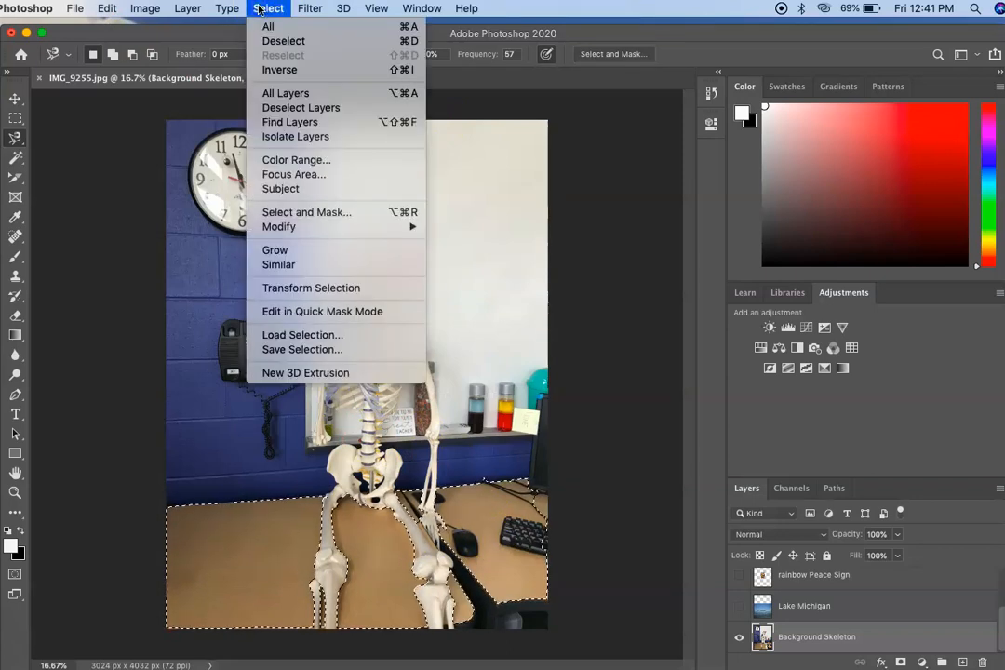
{"action": "left_click", "coordinate": [257, 69]}
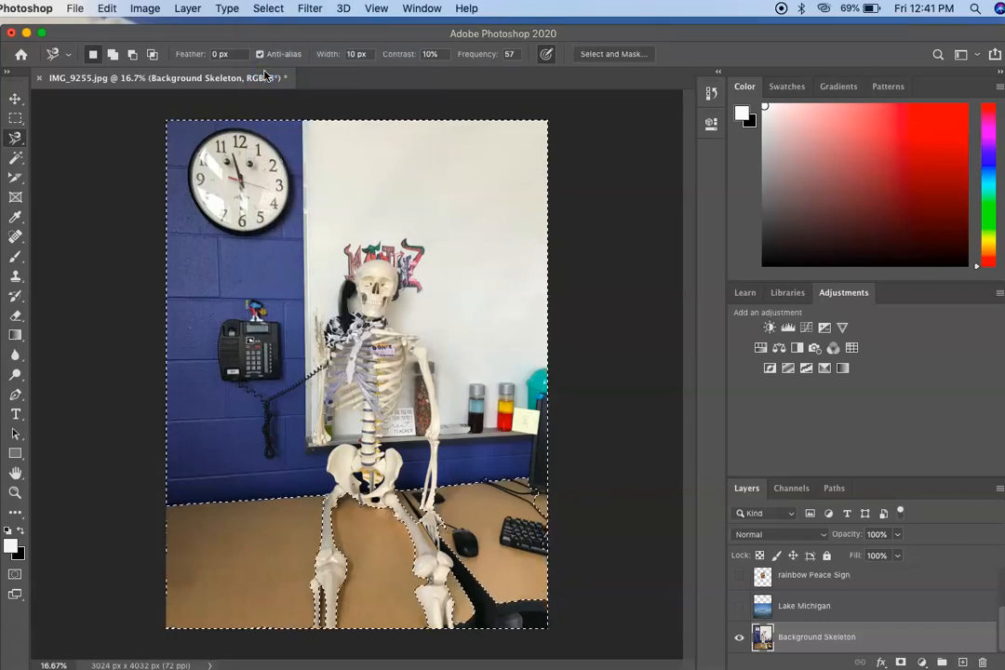
{"action": "left_click", "coordinate": [741, 607]}
{"action": "left_click", "coordinate": [741, 607]}
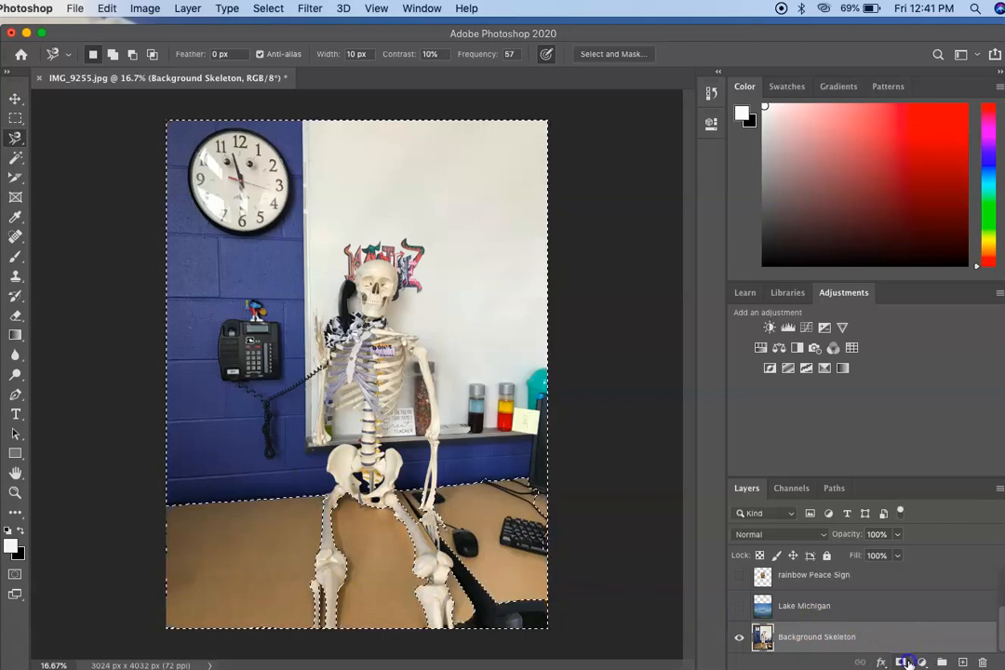
{"action": "left_click", "coordinate": [904, 662]}
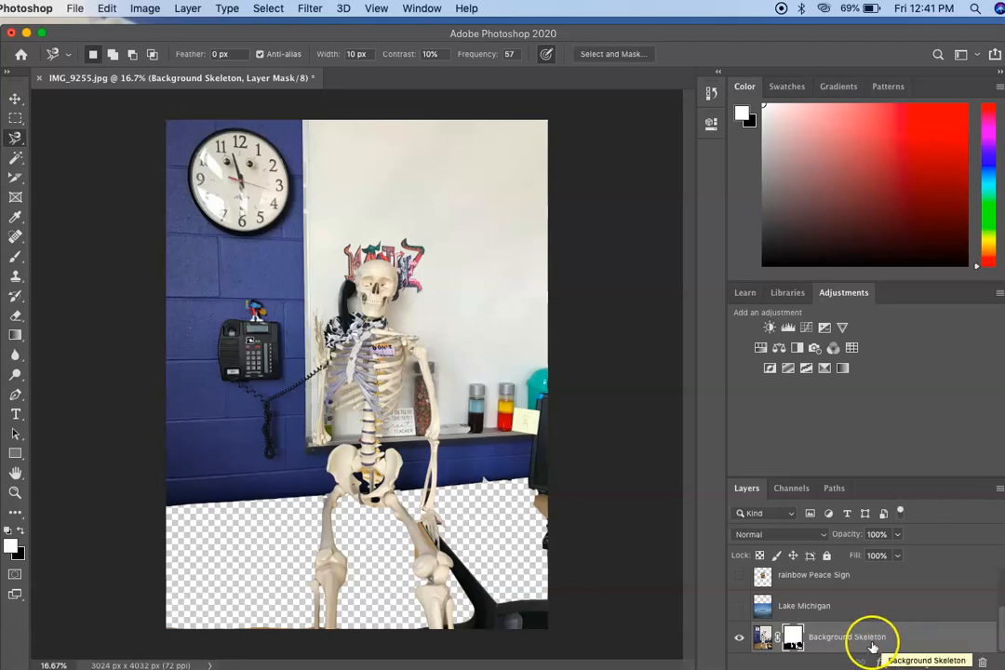
Step: Move the Background Skeleton layer above Lake Michigan and show the Lake Michigan layer behind the masked desk
{"action": "left_click_drag", "start_coordinate": [874, 640], "coordinate": [873, 603]}
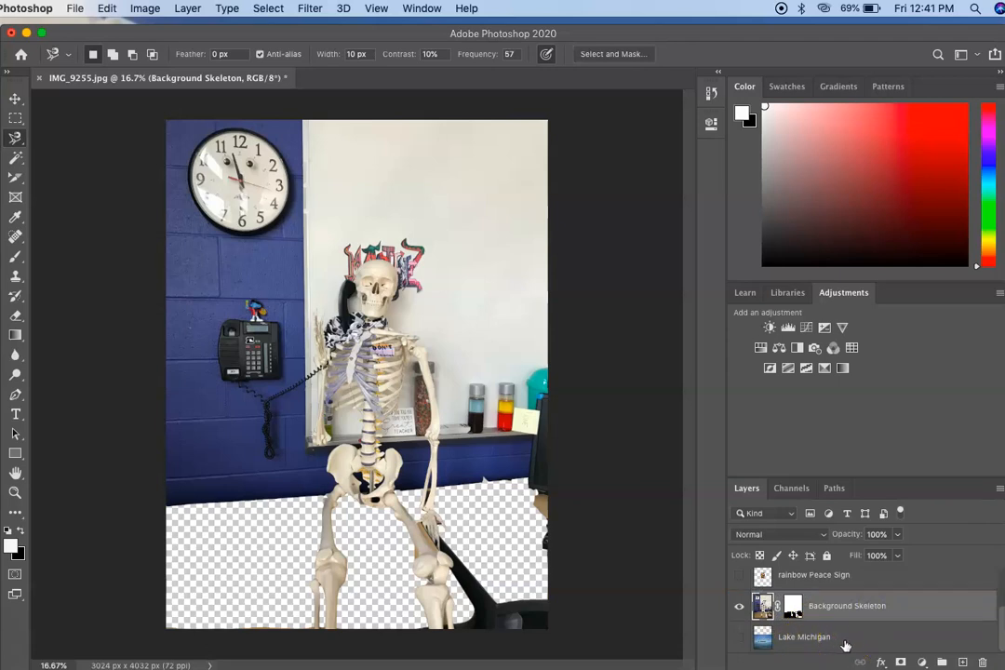
{"action": "left_click", "coordinate": [739, 637]}
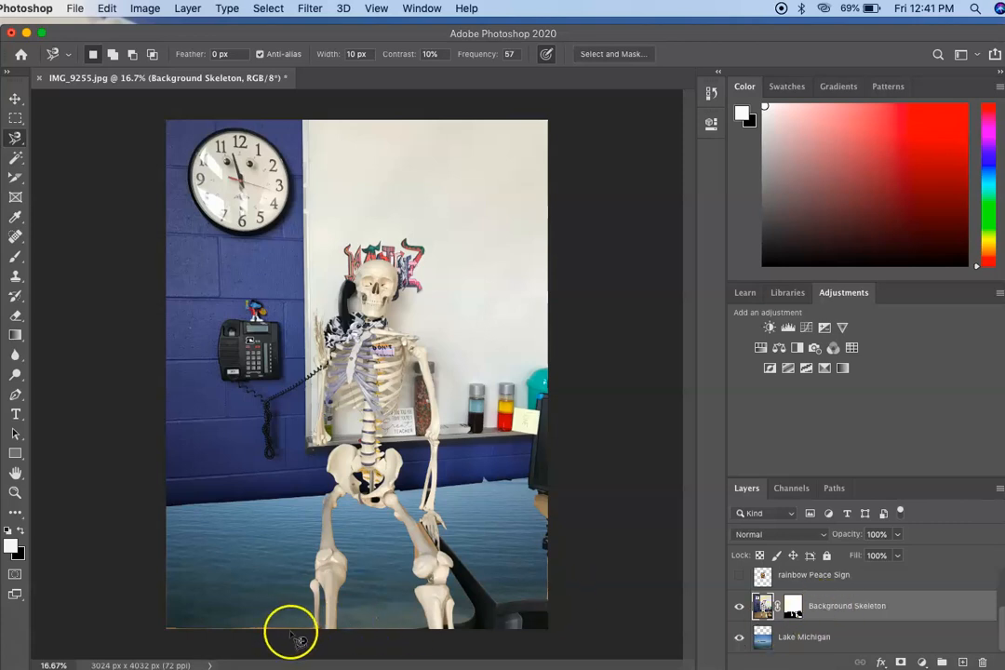
Step: Erase the leftover desk and chair remnants along the photo's lower and right edges and beside the skeleton's leg with a 175 px eraser
{"action": "left_click", "coordinate": [14, 315]}
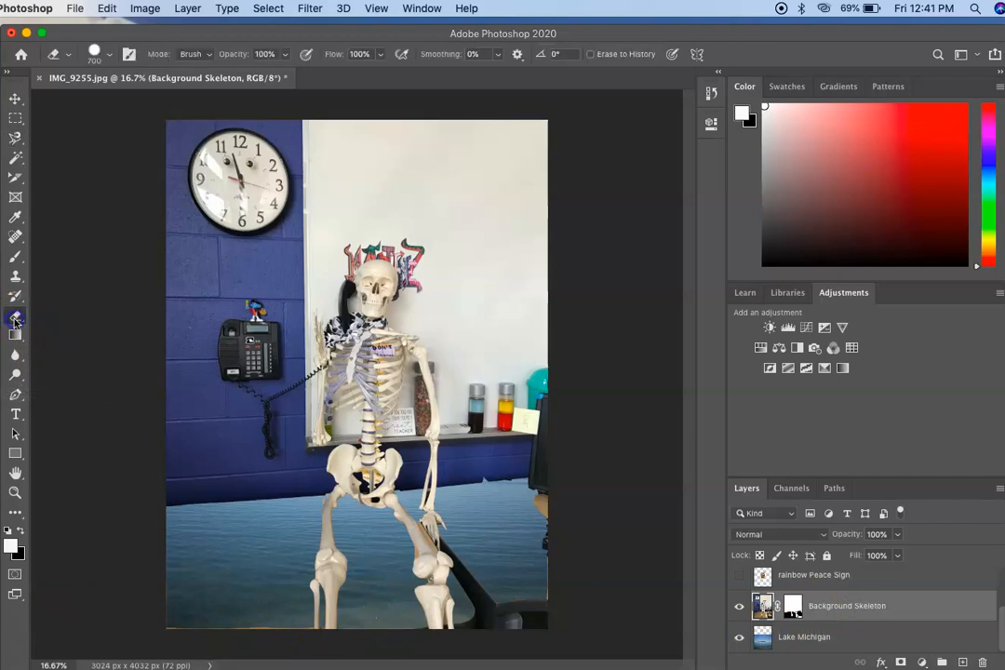
{"action": "mouse_move", "coordinate": [267, 629]}
{"action": "left_mouse_down"}
{"action": "mouse_move", "coordinate": [186, 622]}
{"action": "mouse_move", "coordinate": [175, 601]}
{"action": "mouse_move", "coordinate": [181, 582]}
{"action": "left_mouse_up"}
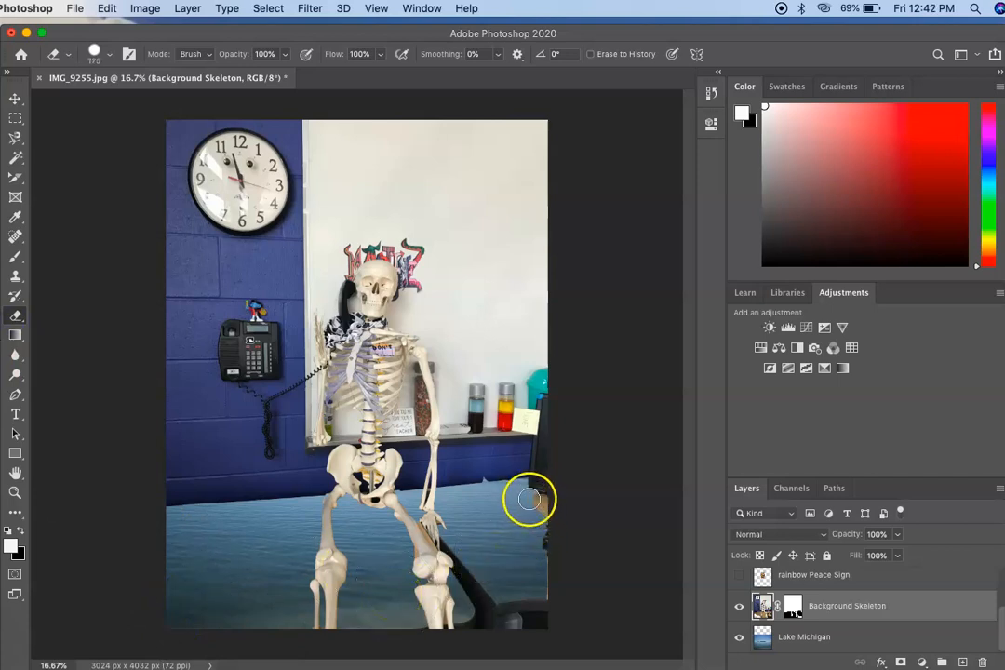
{"action": "left_click_drag", "start_coordinate": [532, 501], "coordinate": [544, 503]}
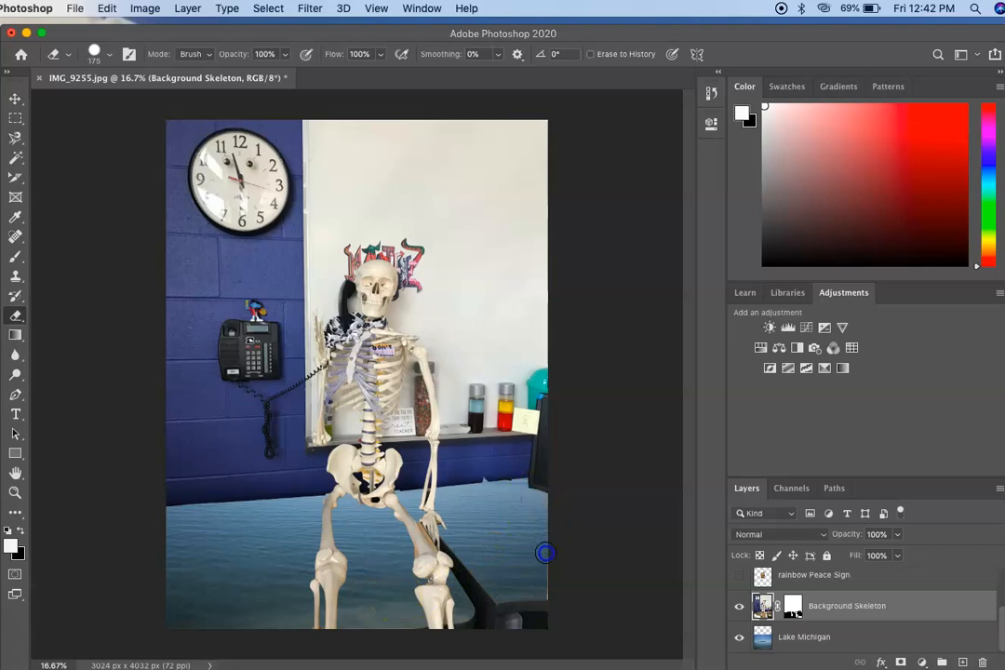
{"action": "left_click_drag", "start_coordinate": [550, 612], "coordinate": [492, 566]}
{"action": "mouse_move", "coordinate": [530, 611]}
{"action": "left_mouse_down"}
{"action": "mouse_move", "coordinate": [512, 619]}
{"action": "mouse_move", "coordinate": [480, 601]}
{"action": "left_mouse_up"}
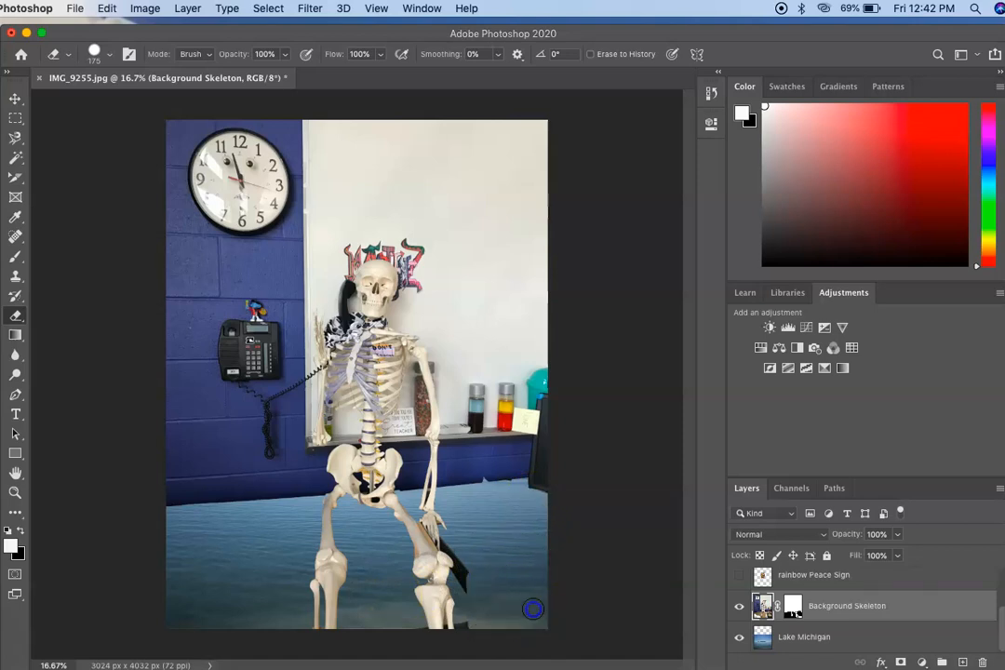
{"action": "left_click", "coordinate": [452, 541]}
{"action": "left_click_drag", "start_coordinate": [466, 570], "coordinate": [472, 631]}
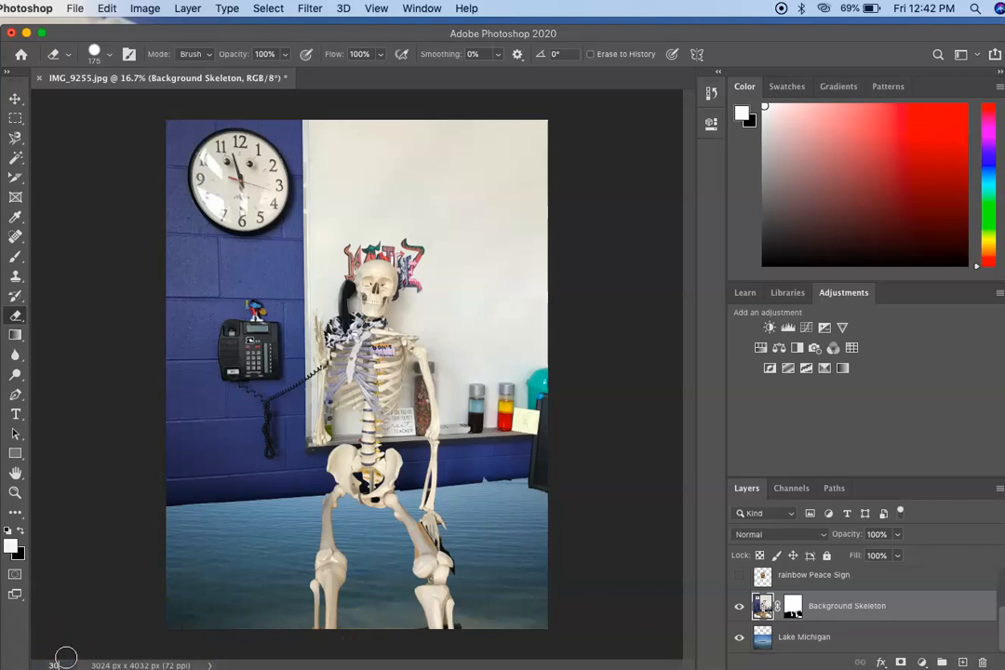
Step: Erase the remaining dark bits beside the skeleton's right-hand knee and along the bottom edge around both shins, viewed at 30% zoom
{"action": "key", "text": "Return"}
{"action": "scroll", "coordinate": [332, 619], "scroll_direction": "down", "scroll_amount": 10}
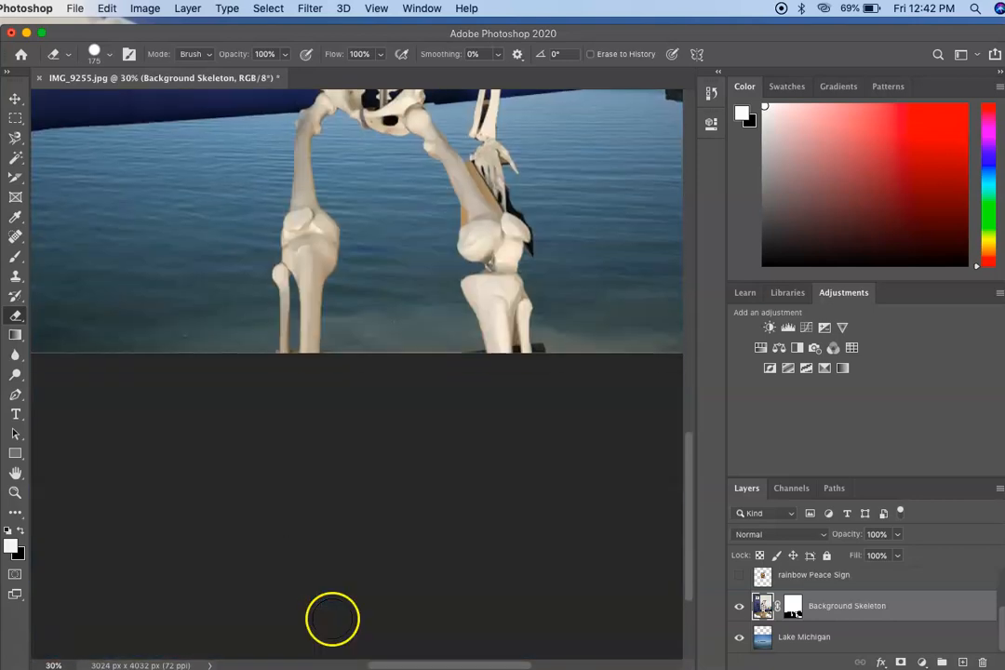
{"action": "left_click_drag", "start_coordinate": [551, 342], "coordinate": [558, 353]}
{"action": "left_click_drag", "start_coordinate": [544, 255], "coordinate": [549, 252]}
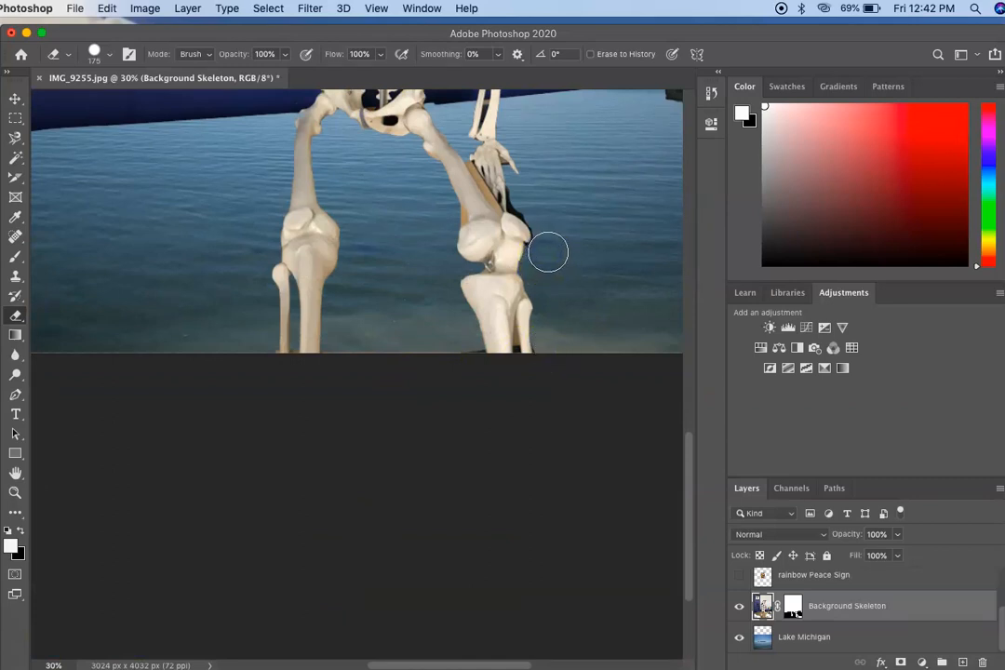
{"action": "left_click", "coordinate": [258, 352]}
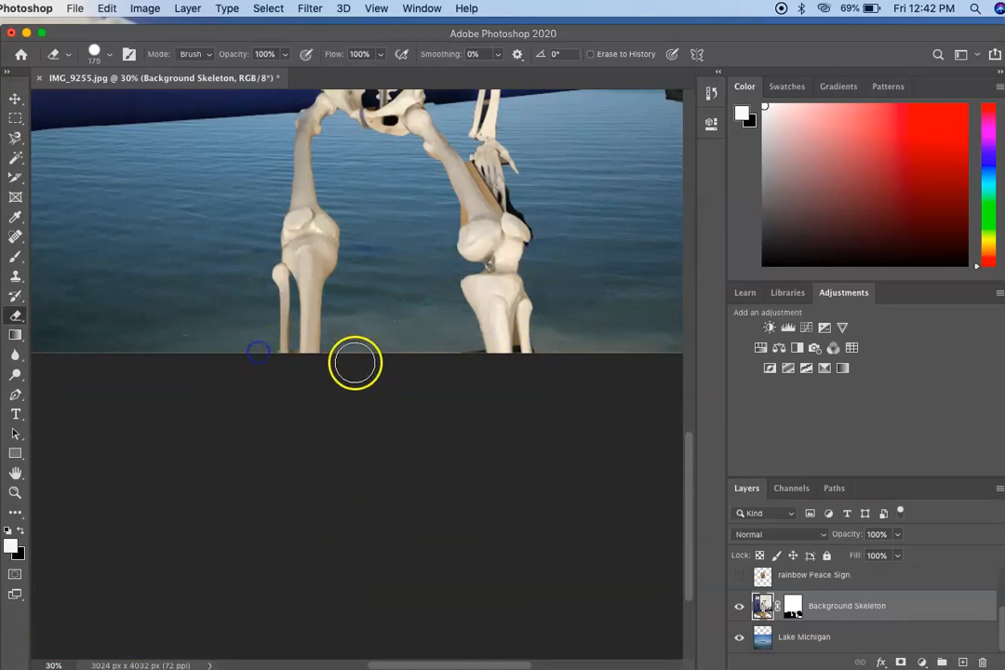
{"action": "mouse_move", "coordinate": [347, 354]}
{"action": "left_mouse_down"}
{"action": "mouse_move", "coordinate": [464, 354]}
{"action": "mouse_move", "coordinate": [469, 380]}
{"action": "left_mouse_up"}
Step: Erase the brown desk remnants around the base of the left-hand shin bones with a 30 px eraser at 100% zoom
{"action": "left_click", "coordinate": [50, 665]}
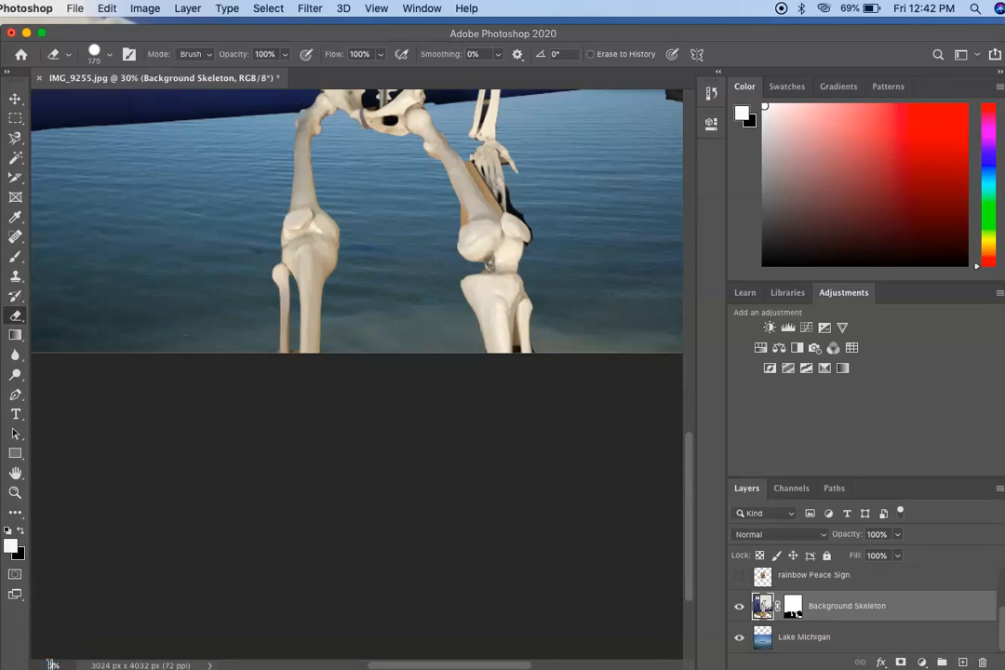
{"action": "type", "text": "50"}
{"action": "key", "text": "Return"}
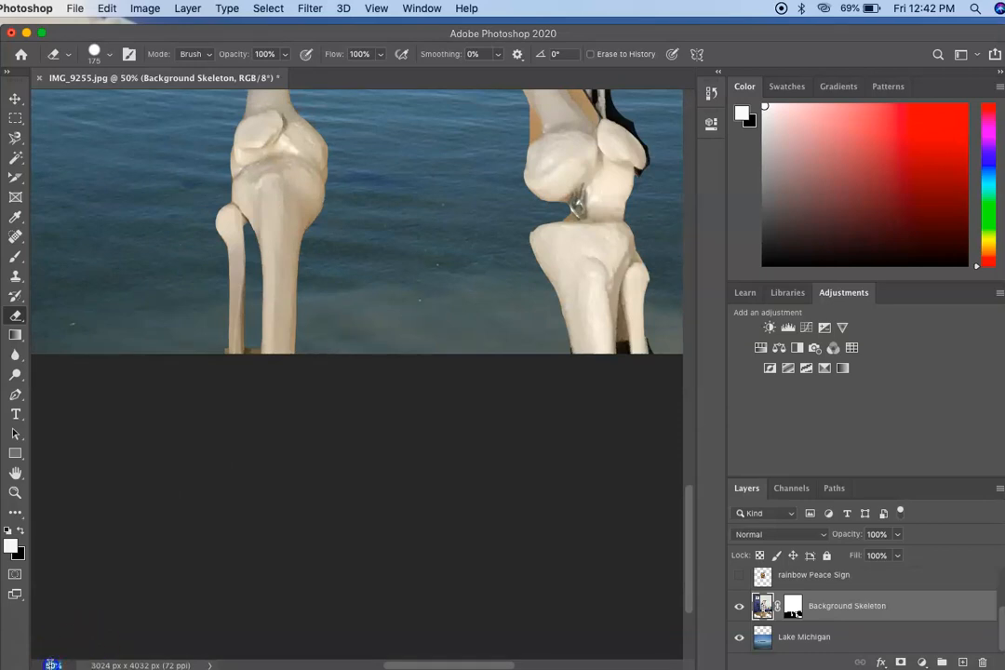
{"action": "key", "text": "Return"}
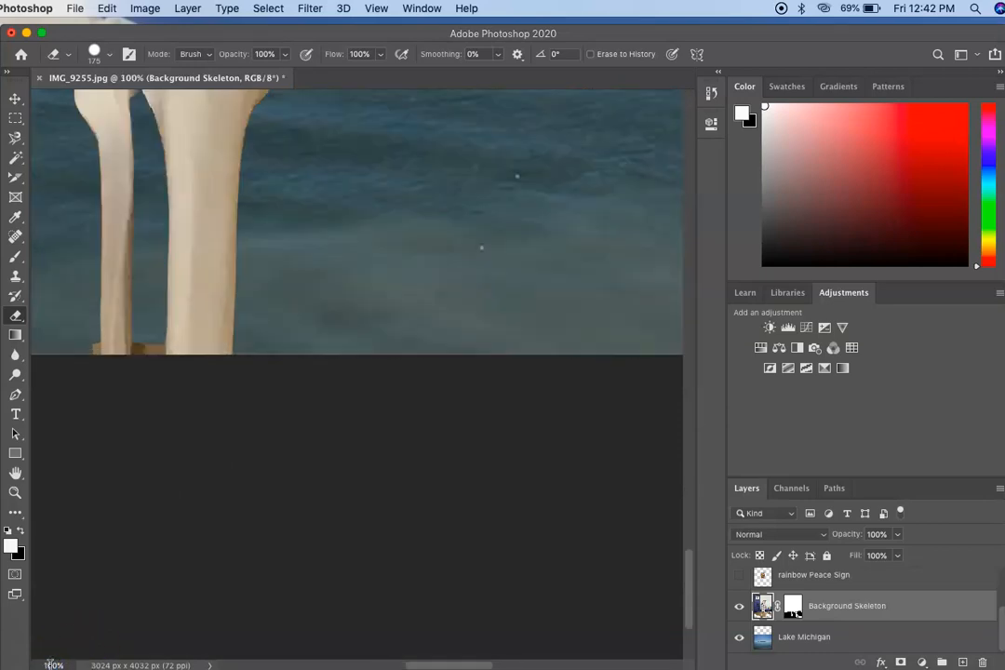
{"action": "scroll", "coordinate": [180, 446], "scroll_direction": "left", "scroll_amount": 5}
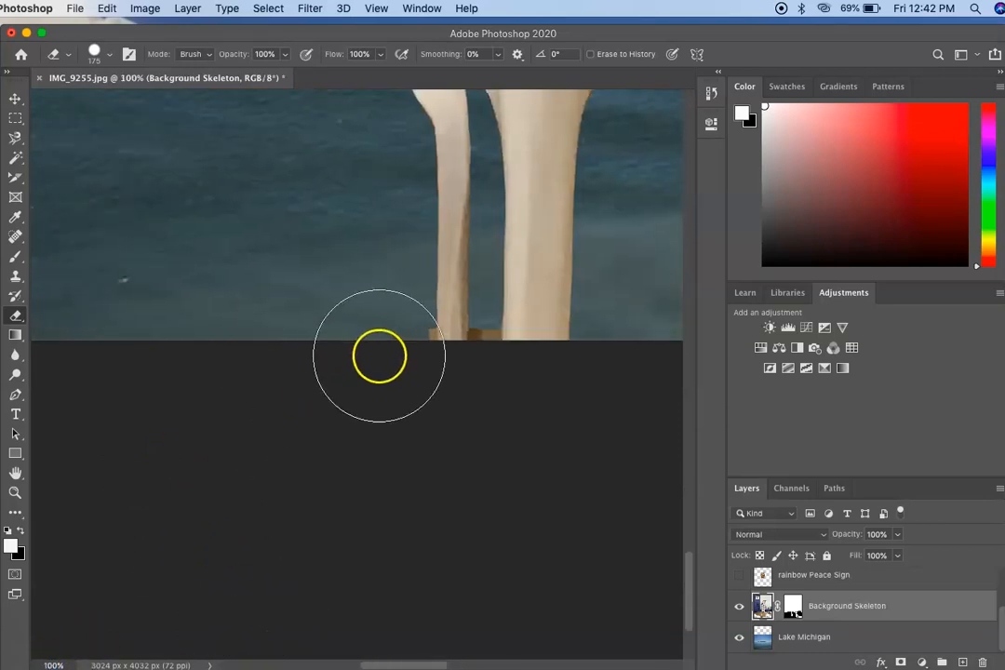
{"action": "key", "text": "bracketleft"}
{"action": "key", "text": "bracketleft"}
{"action": "key", "text": "bracketleft"}
{"action": "key", "text": "bracketleft"}
{"action": "key", "text": "bracketleft"}
{"action": "key", "text": "bracketleft"}
{"action": "key", "text": "bracketleft"}
{"action": "key", "text": "bracketleft"}
{"action": "left_click", "coordinate": [491, 320]}
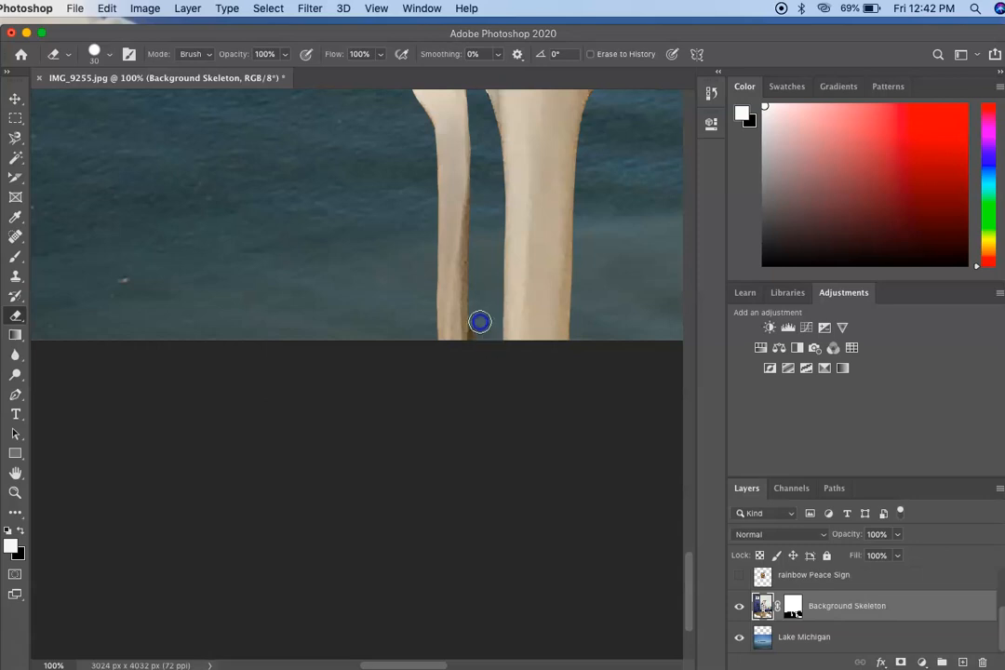
Step: Erase the dark remnants between and beside the forearm bones above the lowered hand with a 9 px eraser
{"action": "scroll", "coordinate": [479, 349], "scroll_direction": "up", "scroll_amount": 15}
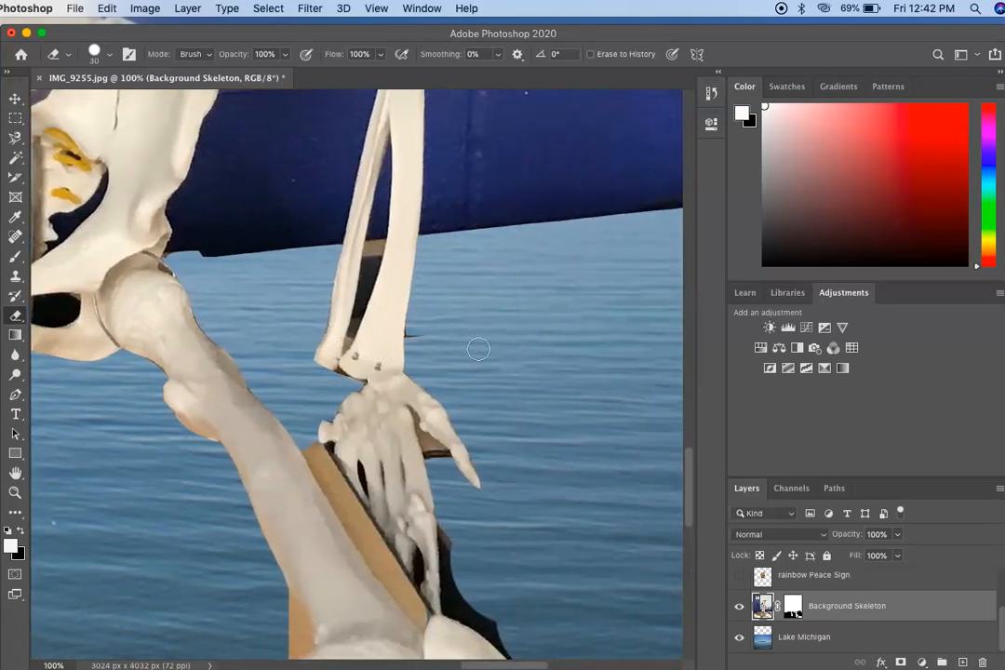
{"action": "scroll", "coordinate": [478, 349], "scroll_direction": "down", "scroll_amount": 5}
{"action": "mouse_move", "coordinate": [477, 348]}
{"action": "left_mouse_down"}
{"action": "mouse_move", "coordinate": [448, 213]}
{"action": "mouse_move", "coordinate": [353, 160]}
{"action": "left_mouse_up"}
{"action": "key", "text": "bracketleft"}
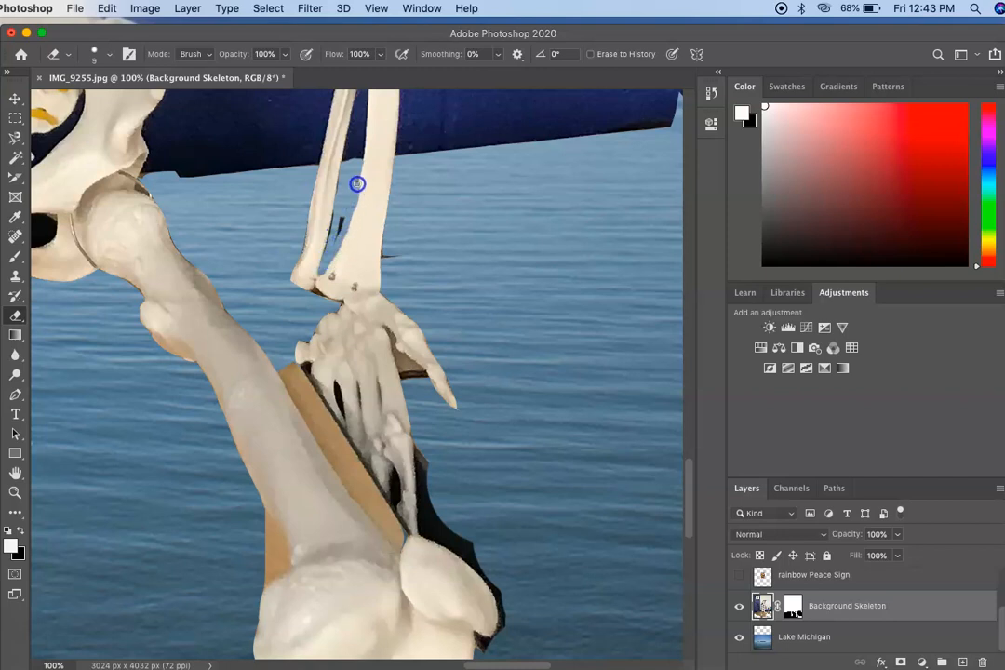
{"action": "mouse_move", "coordinate": [341, 221]}
{"action": "left_mouse_down"}
{"action": "mouse_move", "coordinate": [339, 232]}
{"action": "mouse_move", "coordinate": [341, 190]}
{"action": "left_mouse_up"}
{"action": "scroll", "coordinate": [415, 390], "scroll_direction": "down", "scroll_amount": 3}
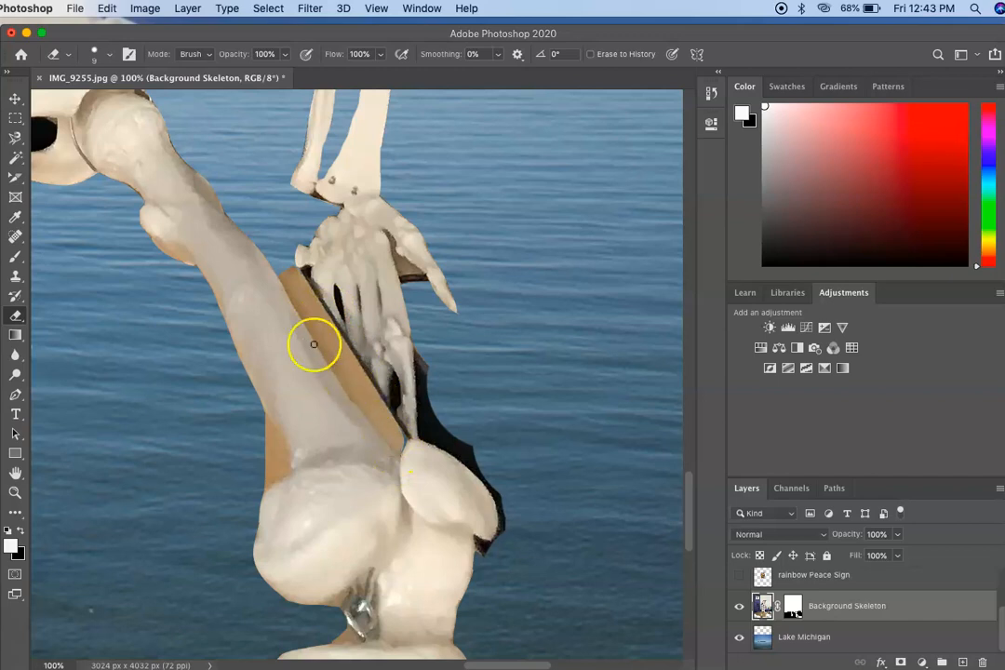
Step: Select the black chair remnants beside the lowered hand and knee with the Magic Wand at tolerance 32 and delete them
{"action": "left_click", "coordinate": [15, 158]}
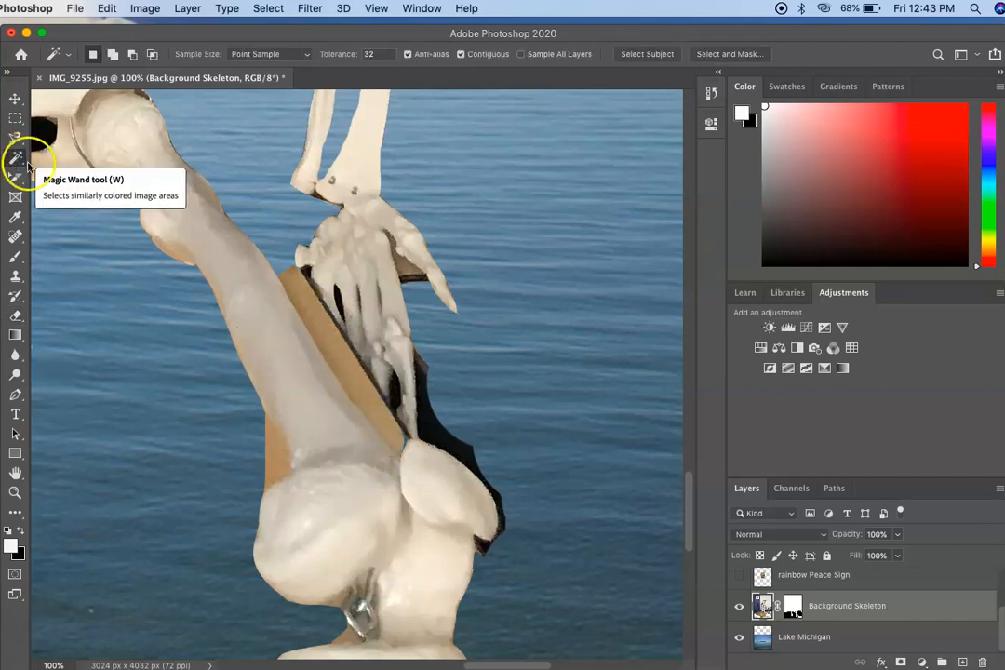
{"action": "left_click", "coordinate": [433, 433]}
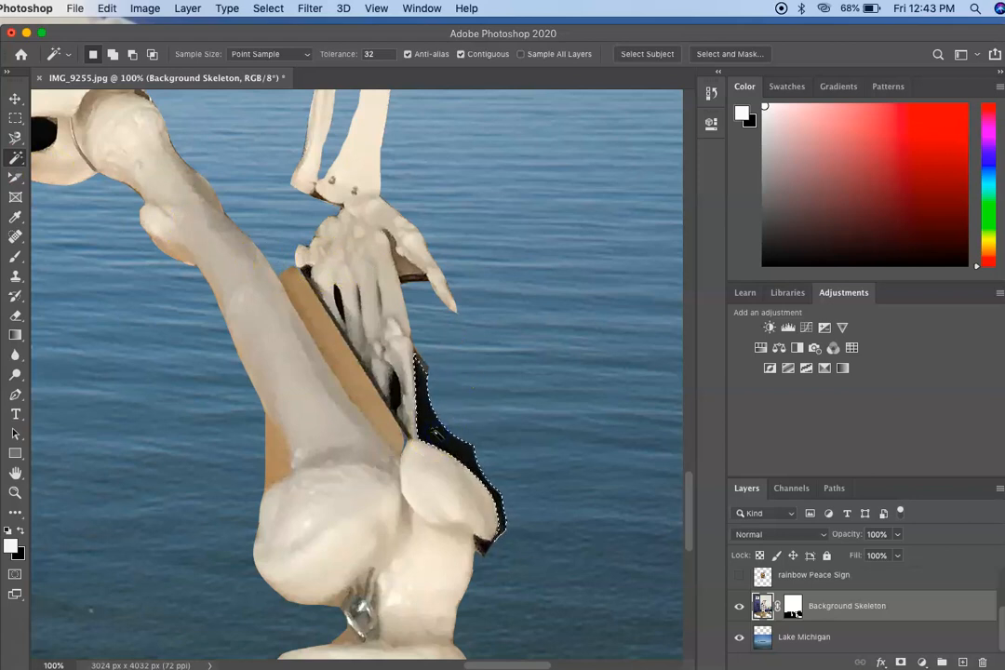
{"action": "key", "text": "Delete"}
{"action": "left_click", "coordinate": [442, 361]}
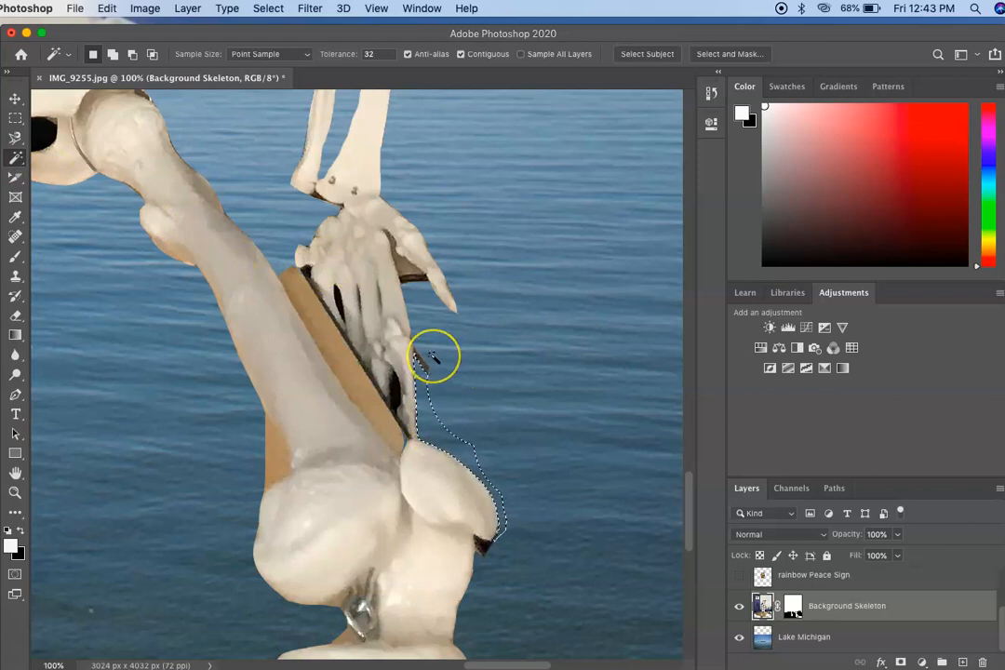
{"action": "left_click", "coordinate": [433, 359]}
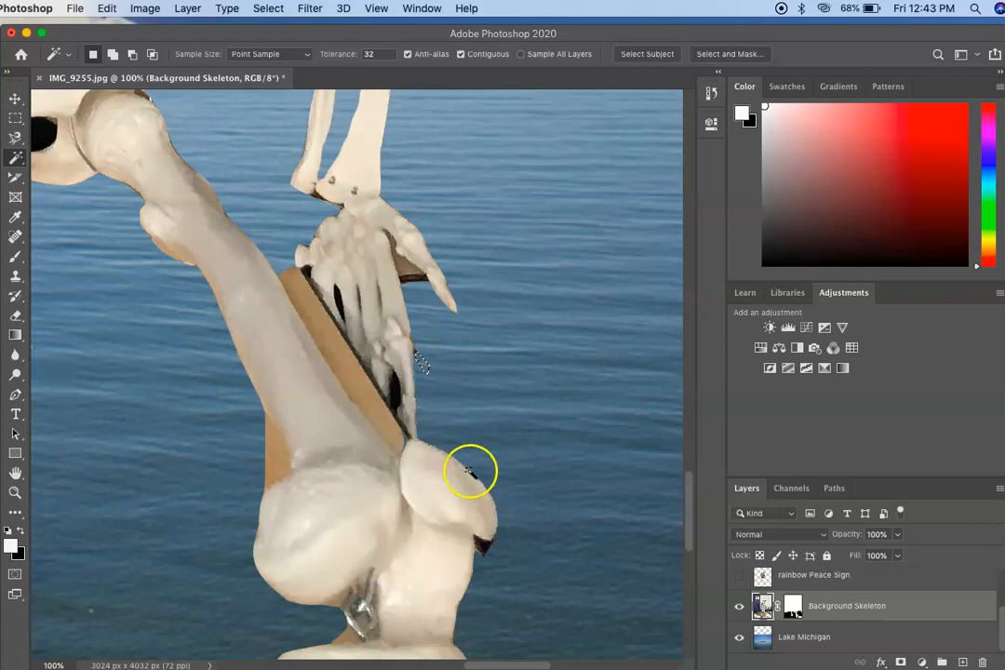
{"action": "left_click", "coordinate": [484, 549]}
Step: Select the brown desk patch along the inner edge of the right-hand thigh bone with the Magic Wand and delete it
{"action": "left_click", "coordinate": [370, 410]}
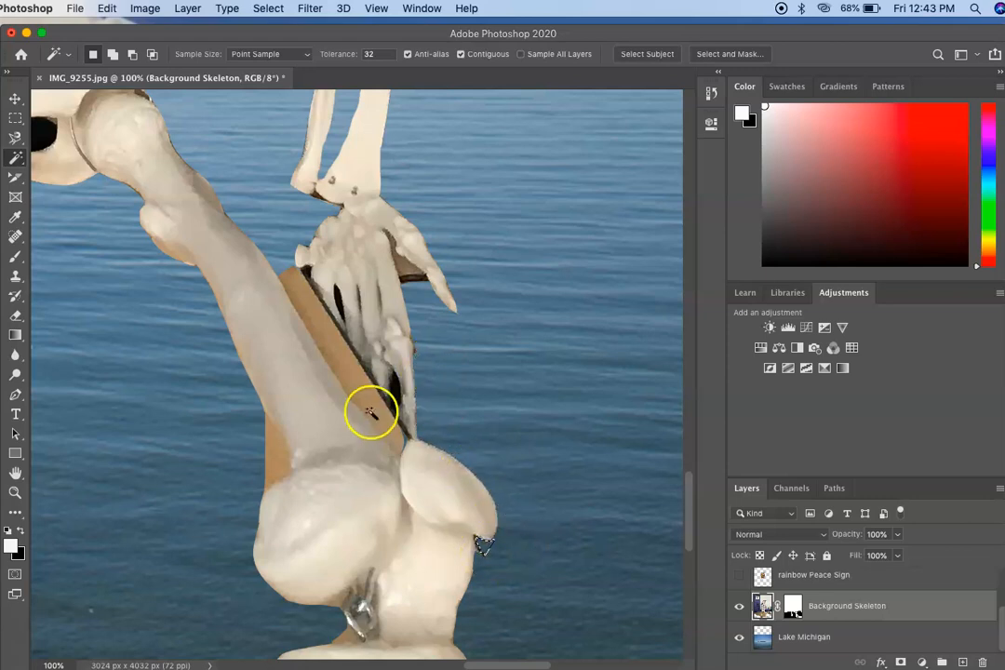
{"action": "left_click", "coordinate": [316, 363]}
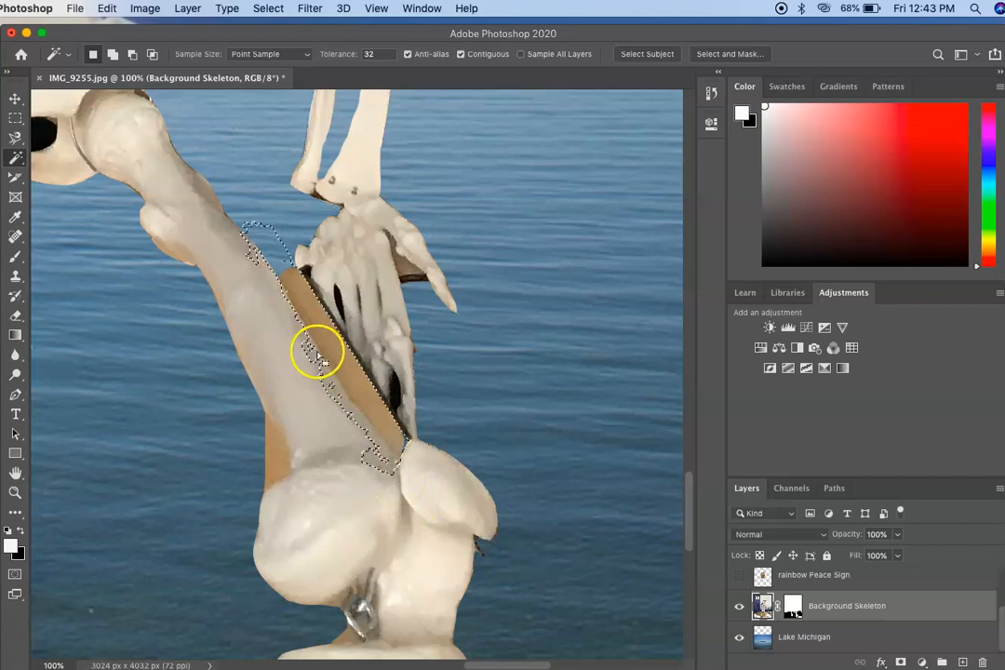
{"action": "left_click", "coordinate": [274, 453]}
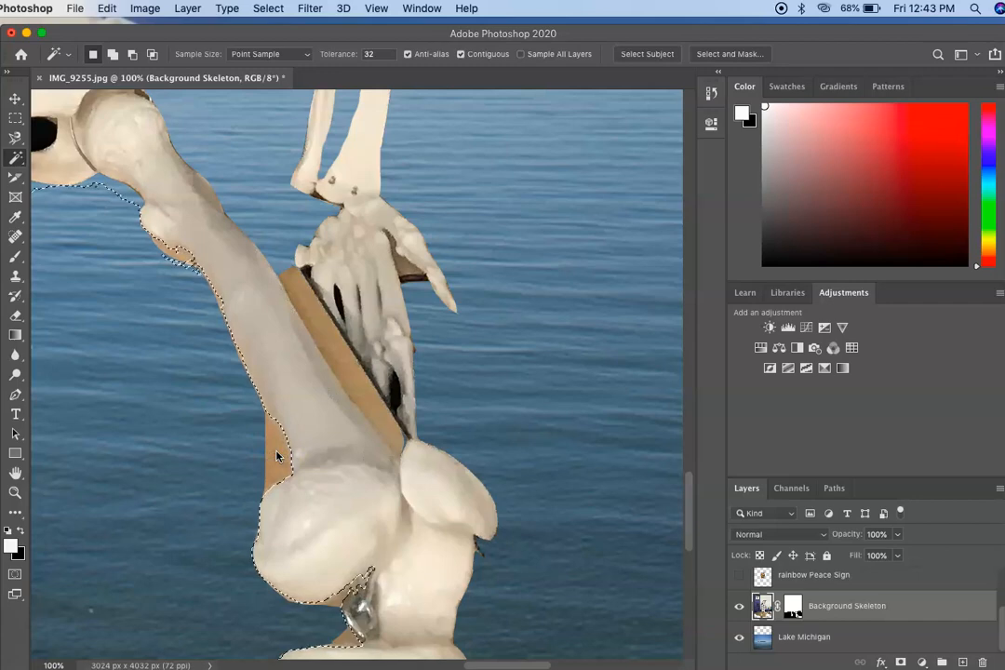
{"action": "scroll", "coordinate": [277, 456], "scroll_direction": "left", "scroll_amount": 8}
{"action": "scroll", "coordinate": [276, 456], "scroll_direction": "down", "scroll_amount": 15}
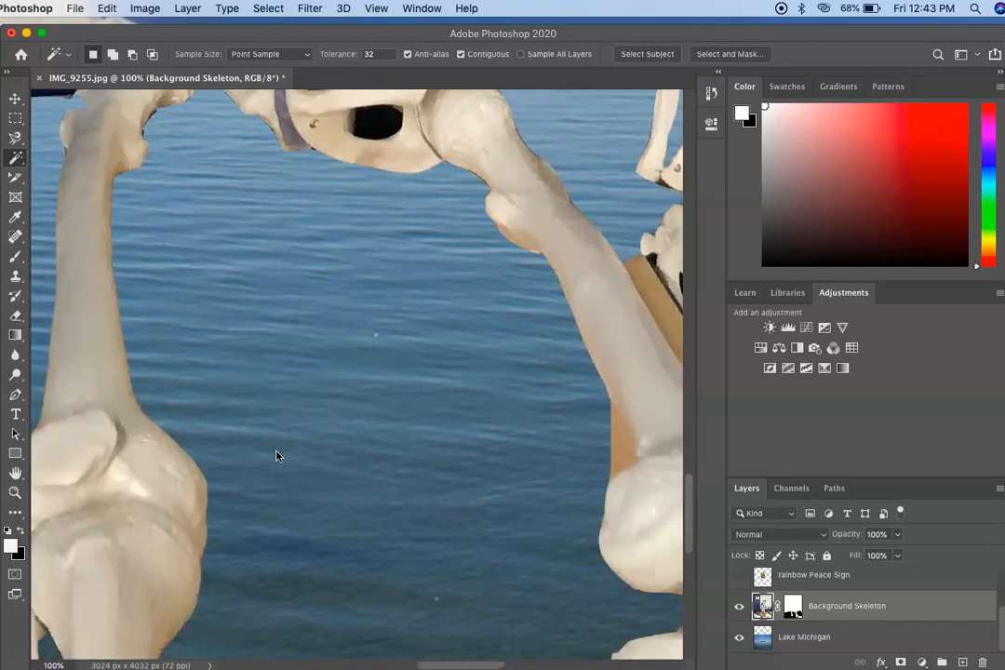
{"action": "scroll", "coordinate": [277, 456], "scroll_direction": "up", "scroll_amount": 15}
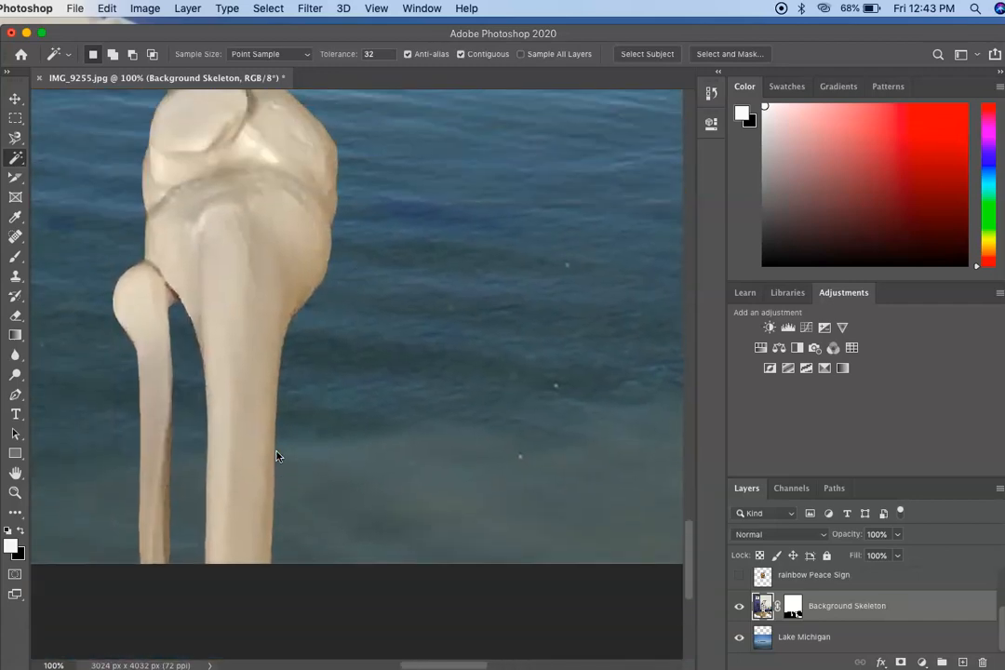
{"action": "key", "text": "Delete"}
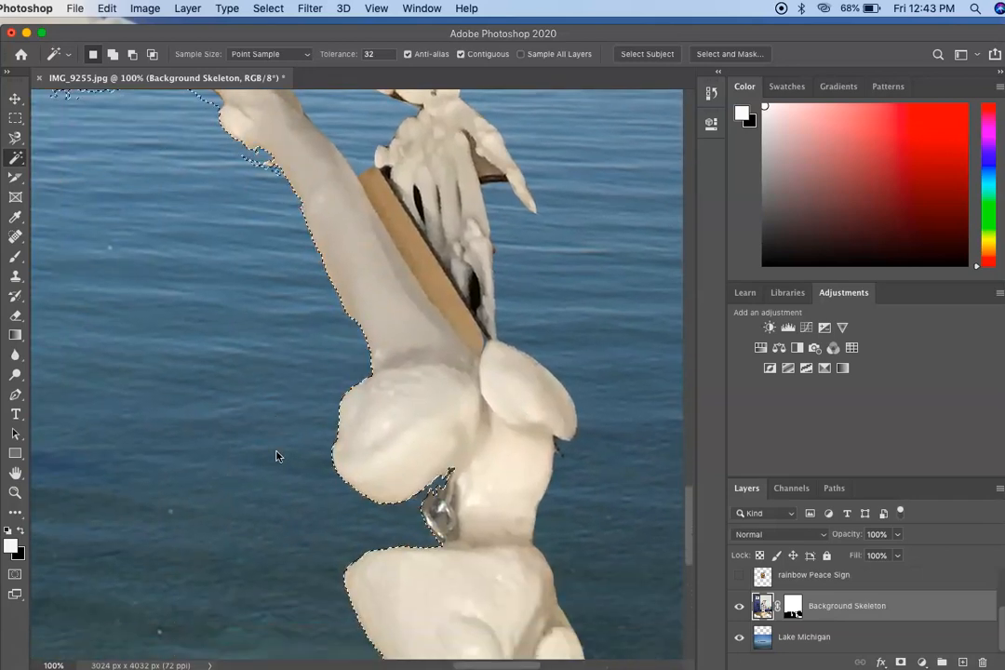
{"action": "scroll", "coordinate": [277, 456], "scroll_direction": "up", "scroll_amount": 3}
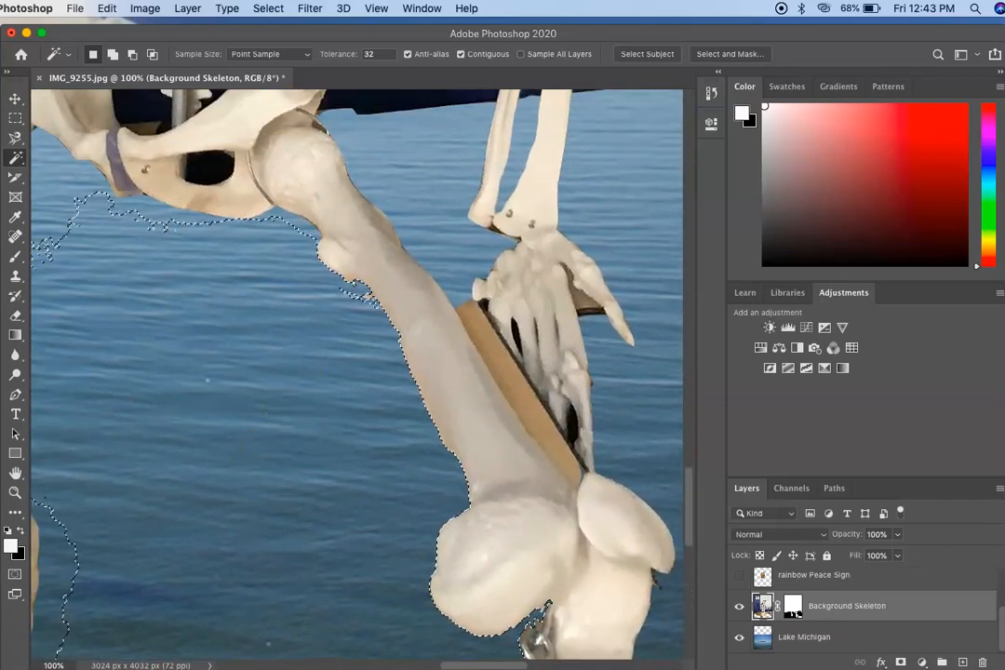
Step: Clear the selection and erase the small remnants under the thumb, beside the fingers and next to the knee with the 9 px eraser
{"action": "left_click", "coordinate": [15, 317]}
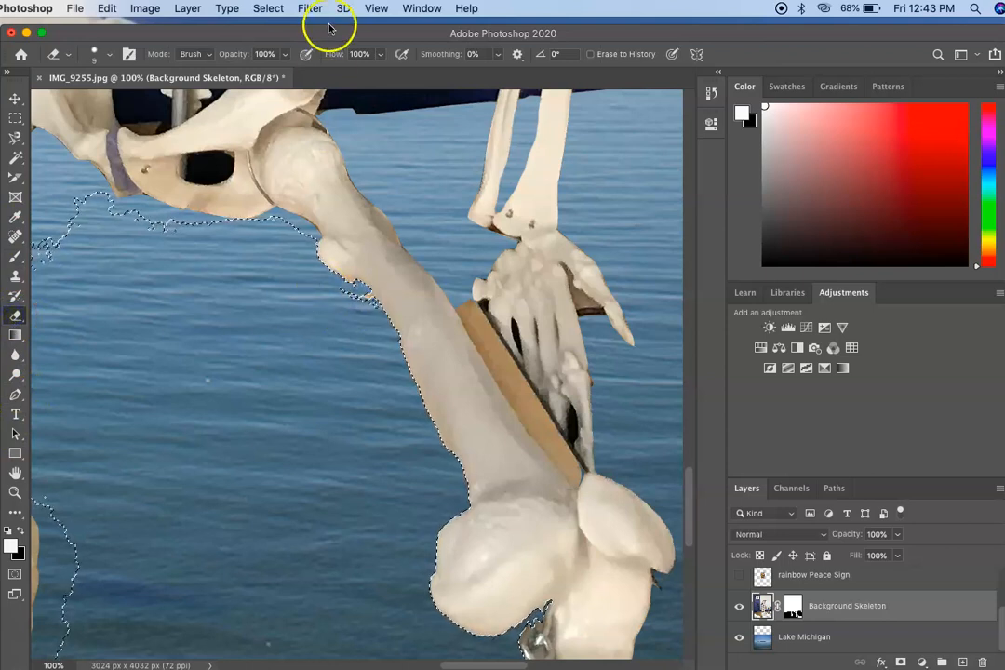
{"action": "left_click", "coordinate": [266, 9]}
{"action": "left_click", "coordinate": [268, 41]}
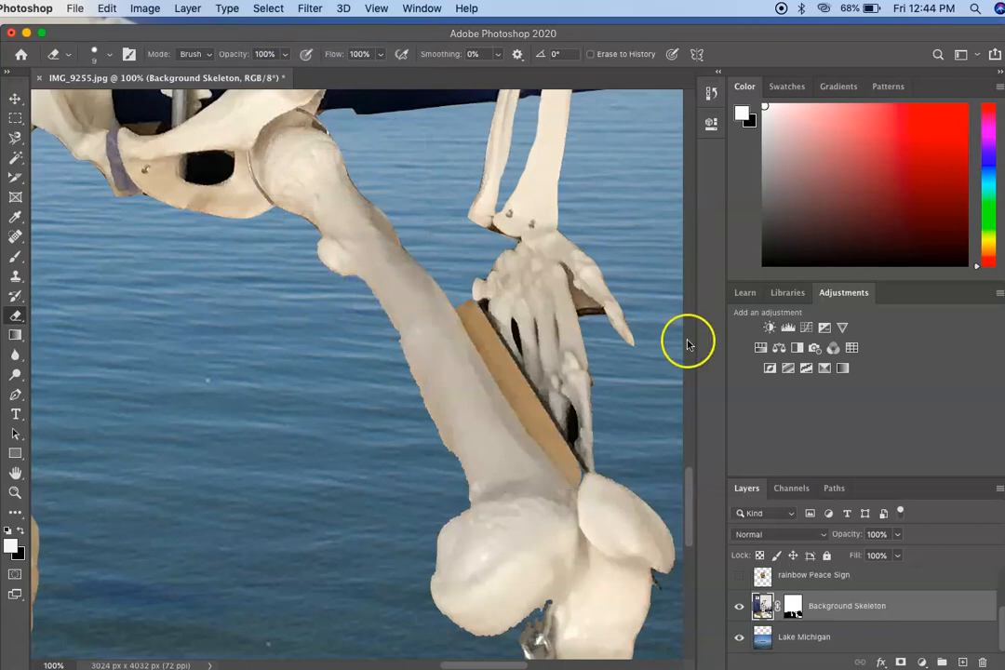
{"action": "left_click_drag", "start_coordinate": [562, 266], "coordinate": [568, 271]}
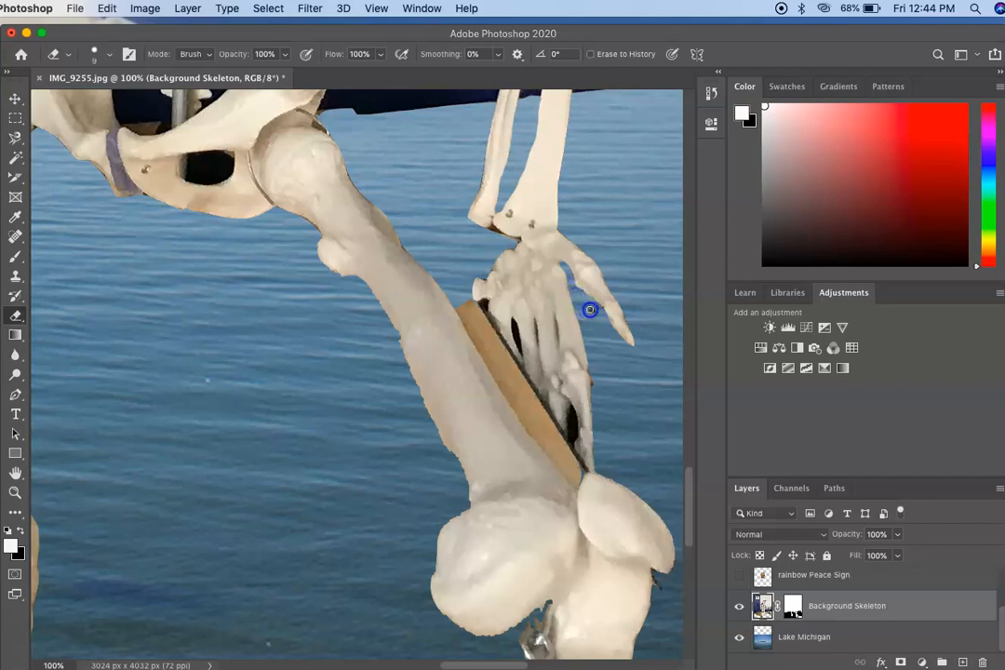
{"action": "left_click_drag", "start_coordinate": [594, 380], "coordinate": [594, 391]}
{"action": "left_click_drag", "start_coordinate": [654, 588], "coordinate": [659, 594]}
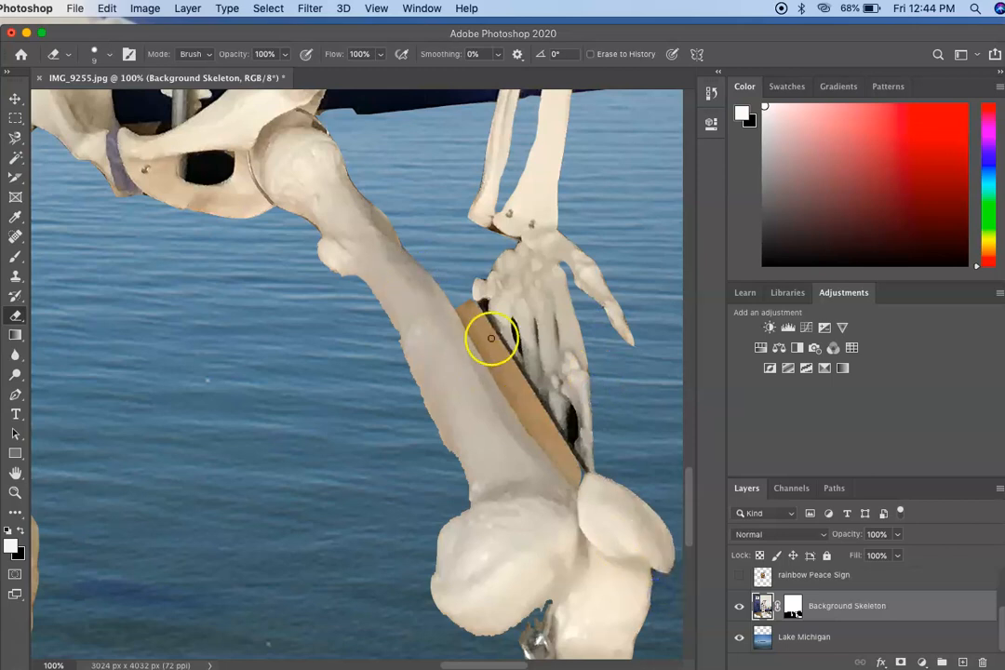
Step: Erase the brown desk strip between the thigh bone and the lowered hand with a 25 px eraser
{"action": "key", "text": "bracketright"}
{"action": "left_click_drag", "start_coordinate": [469, 310], "coordinate": [475, 316]}
{"action": "left_click_drag", "start_coordinate": [538, 400], "coordinate": [569, 458]}
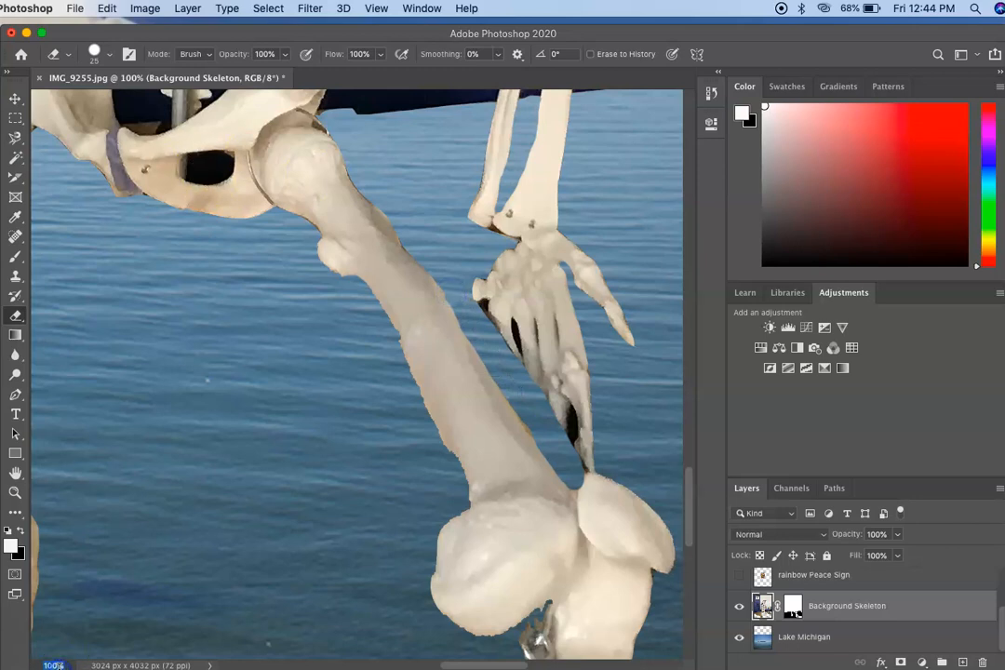
Step: Show the whole image at 15% zoom, switch to the Move tool and deselect all layers
{"action": "key", "text": "Return"}
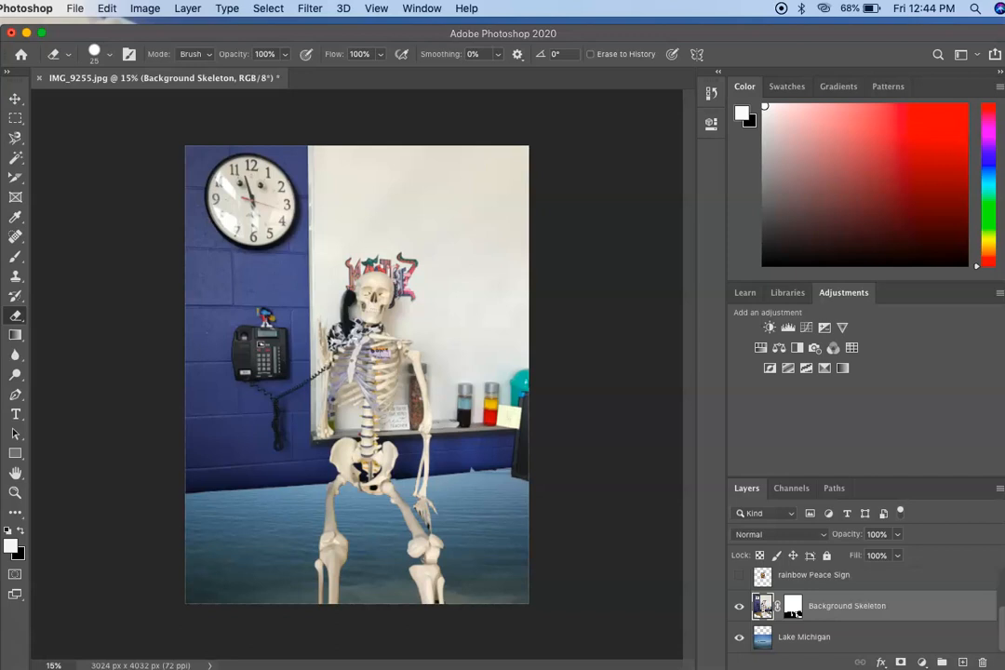
{"action": "left_click", "coordinate": [15, 100]}
{"action": "left_click_drag", "start_coordinate": [369, 330], "coordinate": [376, 379]}
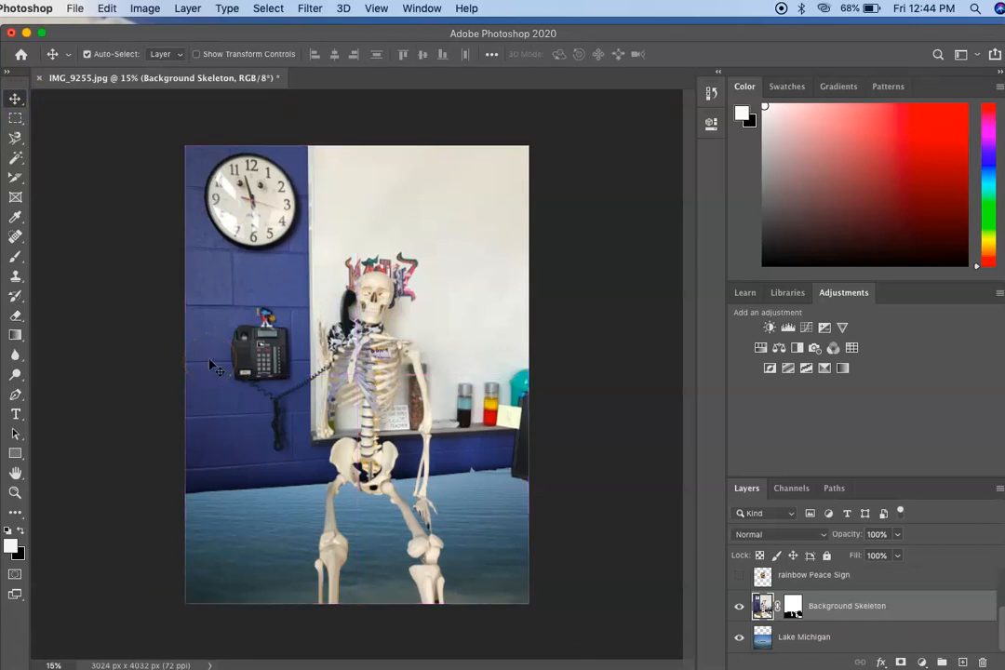
{"action": "left_click", "coordinate": [141, 371]}
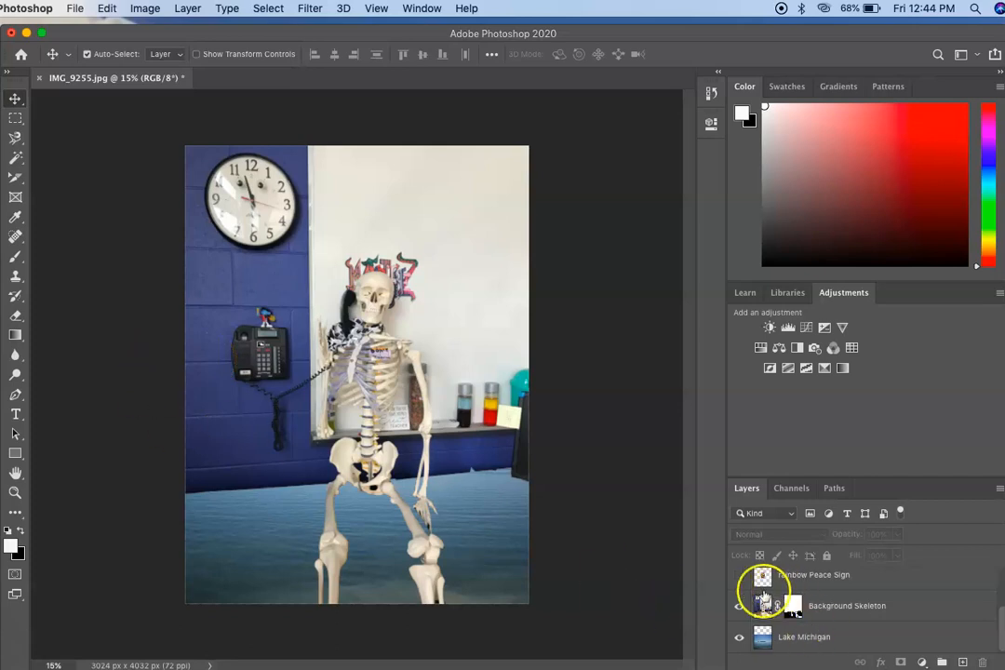
Step: Show the rainbow Peace Sign layer, scale it to about 105% and move it partly over the wall phone
{"action": "scroll", "coordinate": [796, 589], "scroll_direction": "up", "scroll_amount": 2}
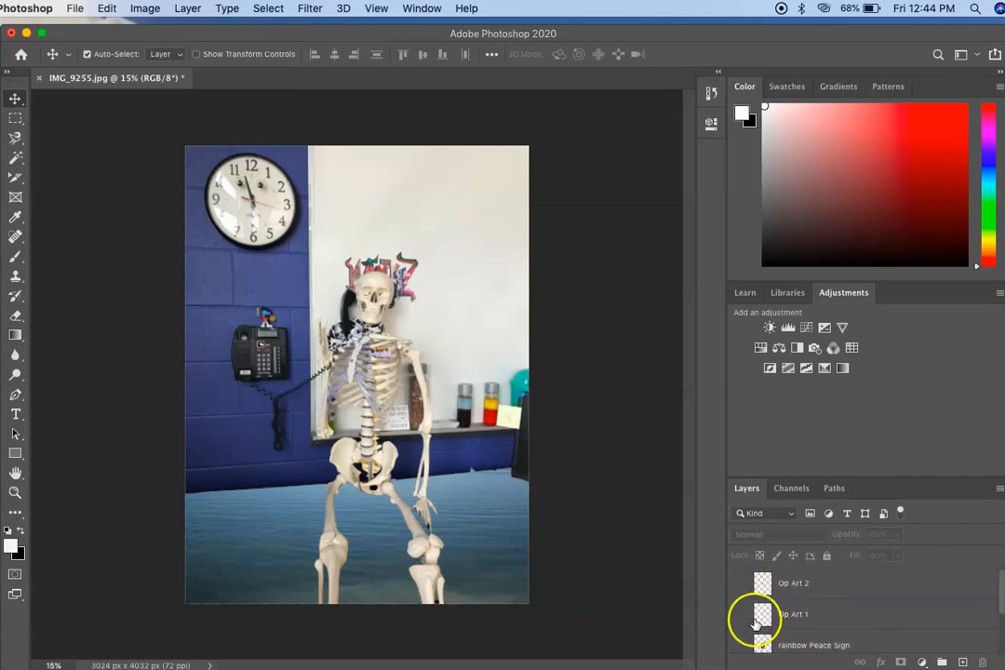
{"action": "left_click", "coordinate": [740, 645]}
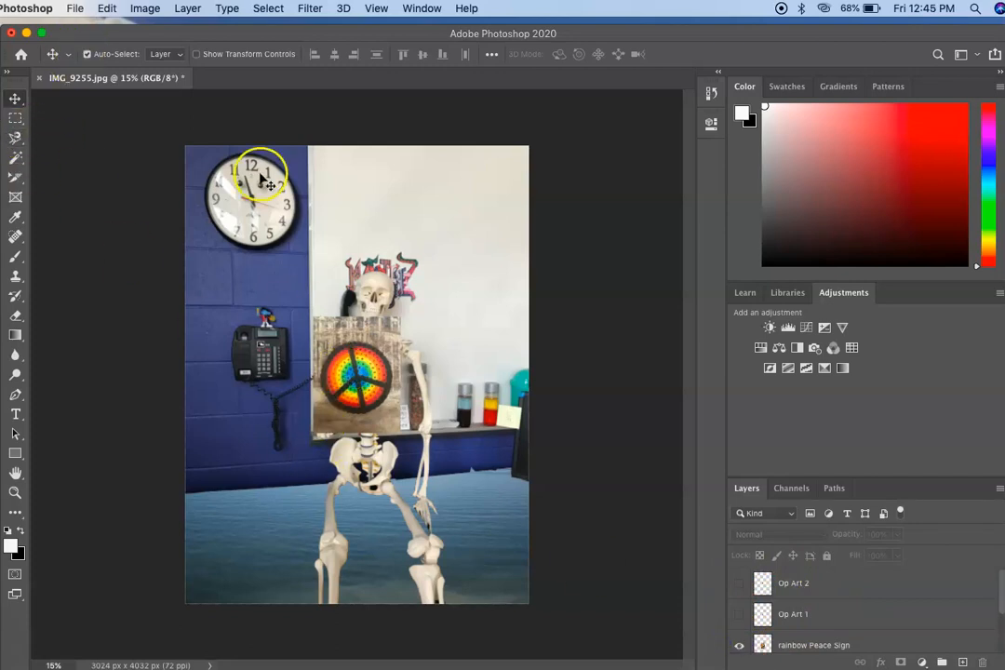
{"action": "left_click", "coordinate": [791, 641]}
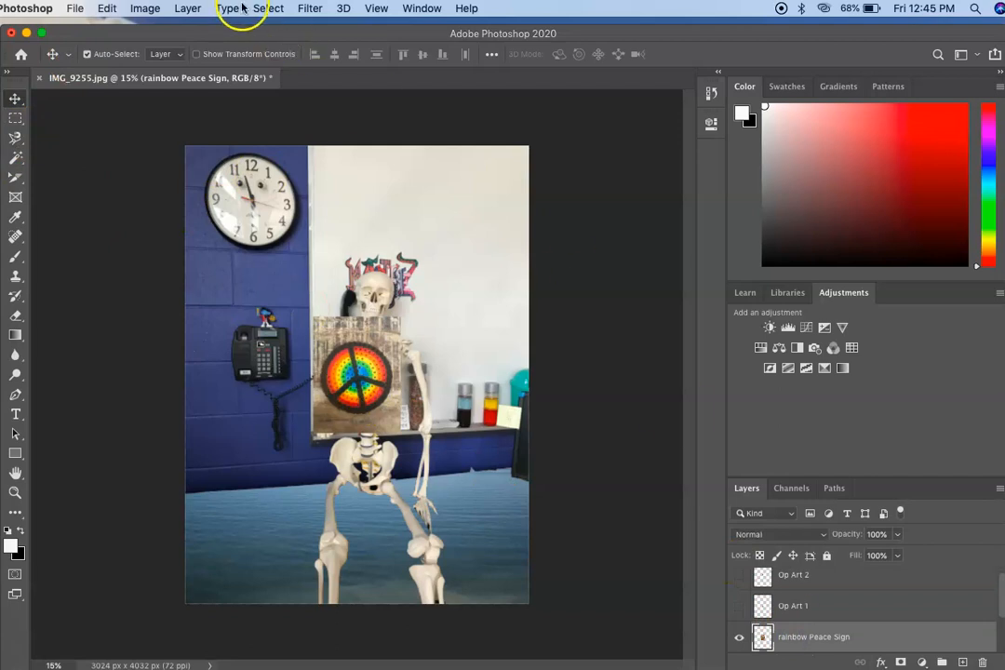
{"action": "left_click", "coordinate": [107, 8]}
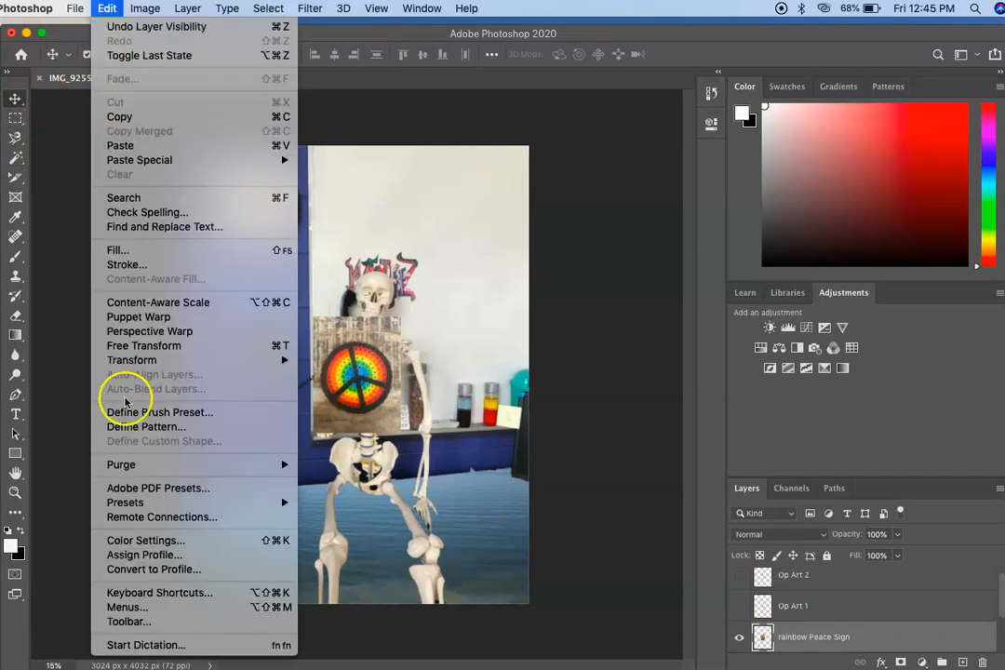
{"action": "mouse_move", "coordinate": [114, 363]}
{"action": "left_click", "coordinate": [316, 382]}
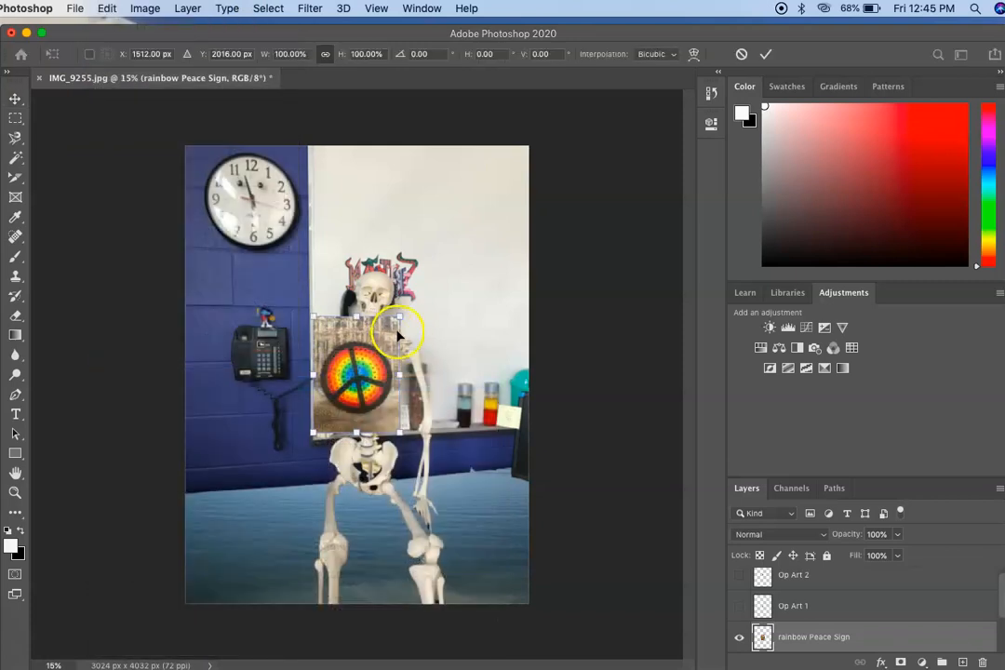
{"action": "left_click_drag", "start_coordinate": [399, 319], "coordinate": [452, 268]}
{"action": "left_click_drag", "start_coordinate": [325, 355], "coordinate": [255, 290]}
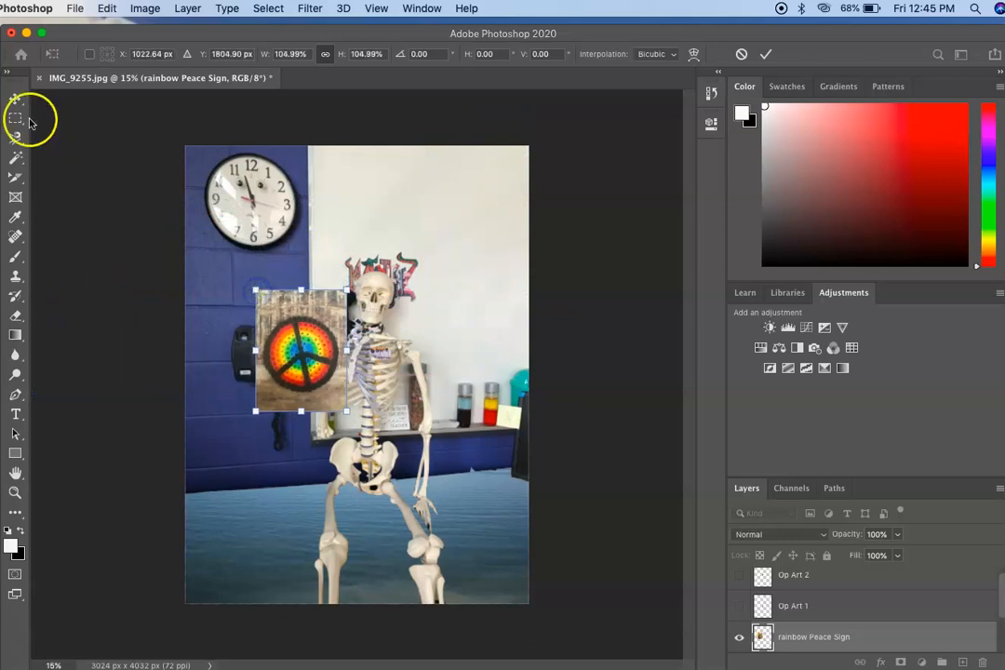
{"action": "left_click", "coordinate": [15, 144]}
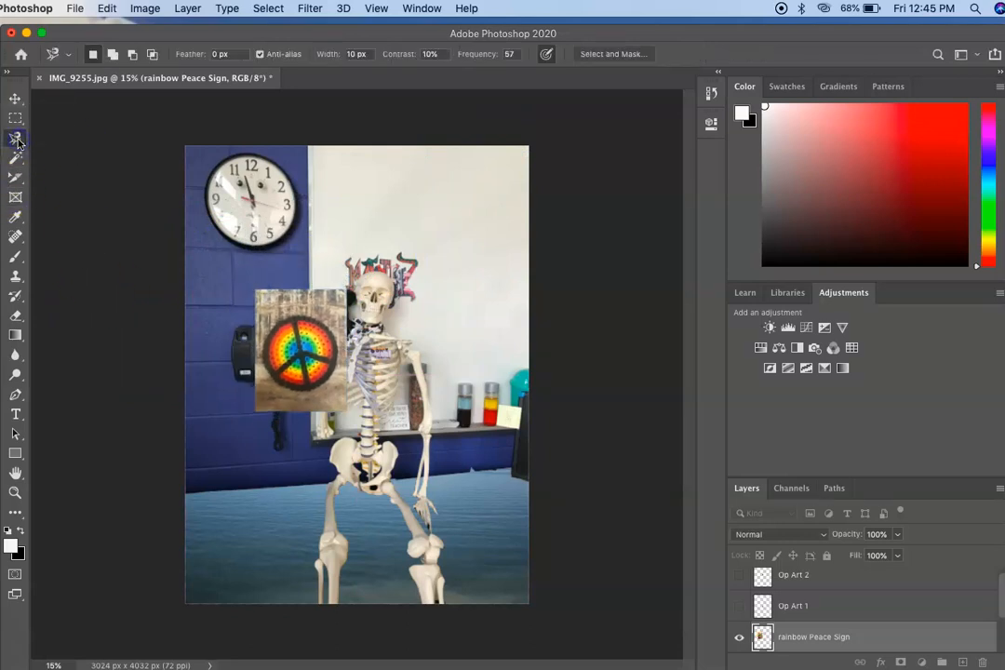
Step: Try to select the wooden background around the peace sign with the Magic Wand at tolerance 32
{"action": "left_click", "coordinate": [15, 160]}
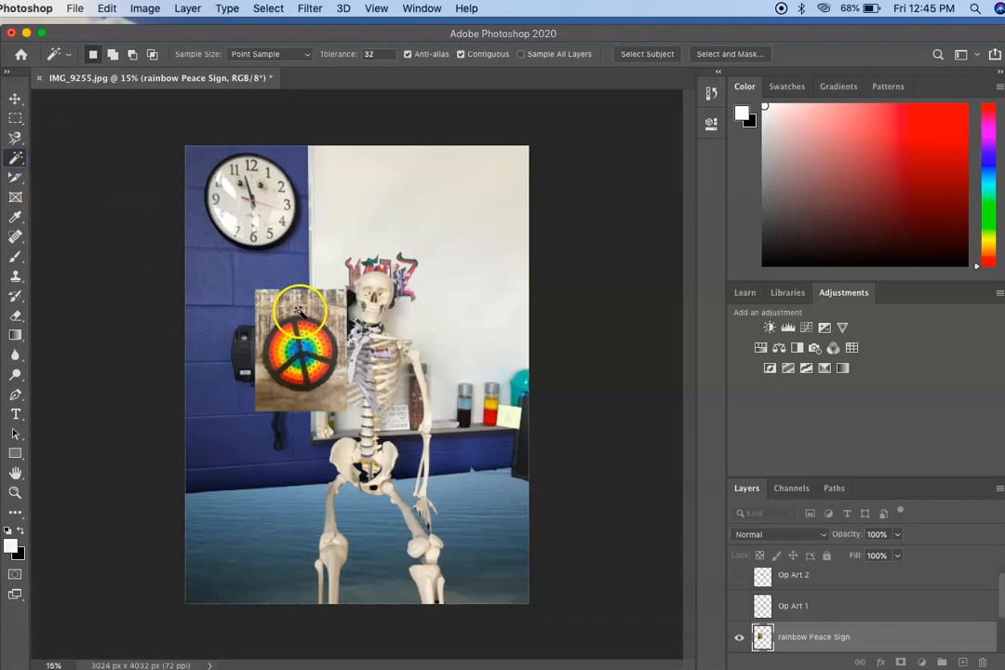
{"action": "left_click", "coordinate": [298, 311]}
{"action": "left_click", "coordinate": [281, 383]}
{"action": "left_click", "coordinate": [345, 409]}
{"action": "left_click", "coordinate": [349, 326]}
{"action": "left_click", "coordinate": [345, 323]}
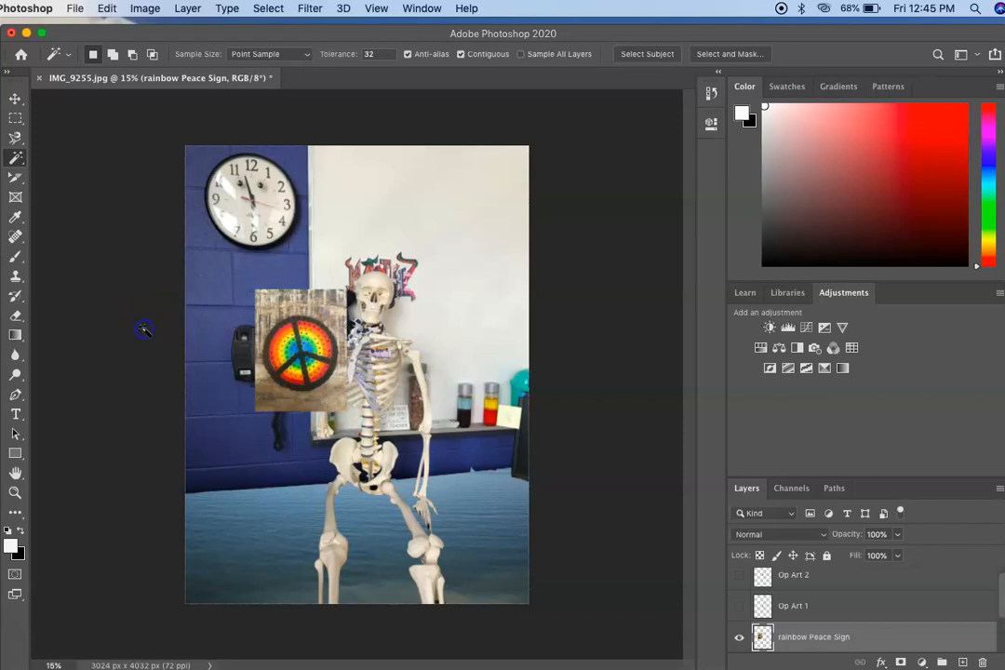
Step: Select the round rainbow peace sign along its outer edge with the Magnetic Lasso
{"action": "left_click", "coordinate": [14, 138]}
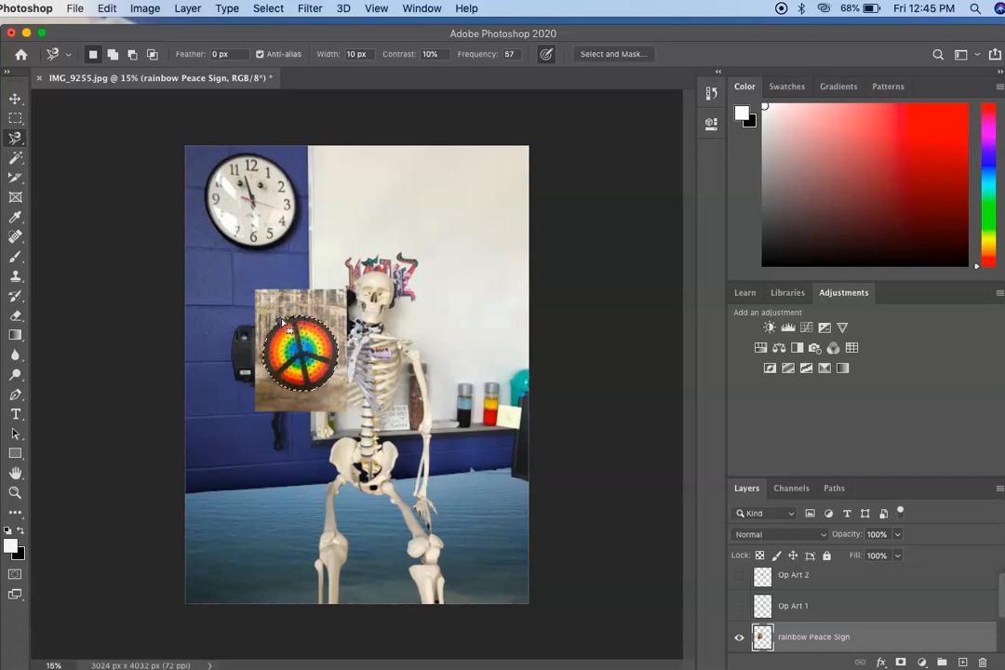
Step: Delete the selected peace sign area and undo the deletion
{"action": "key", "text": "Delete"}
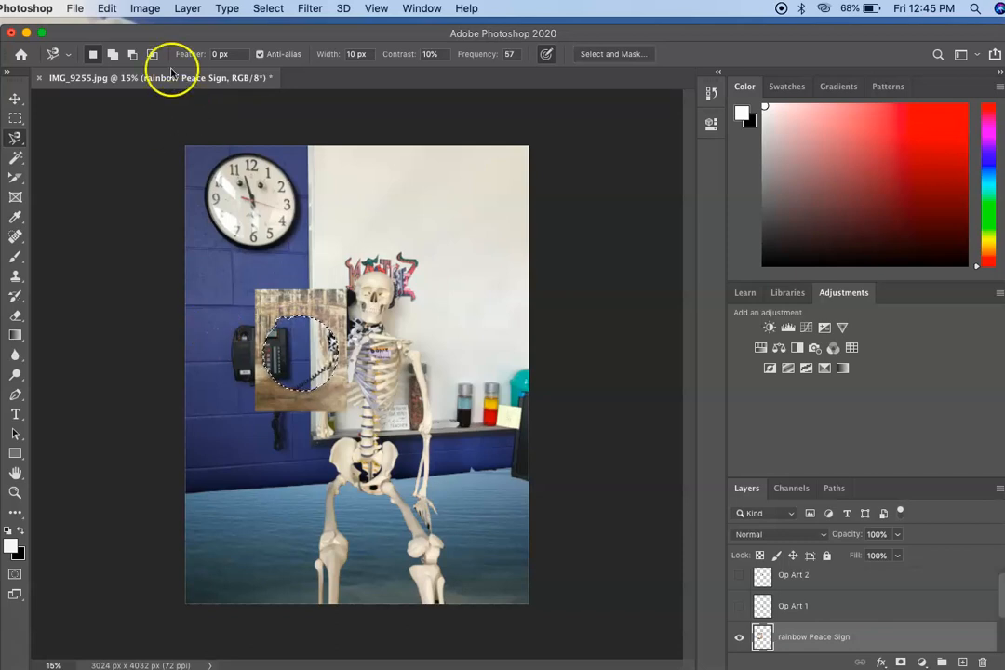
{"action": "left_click", "coordinate": [107, 8]}
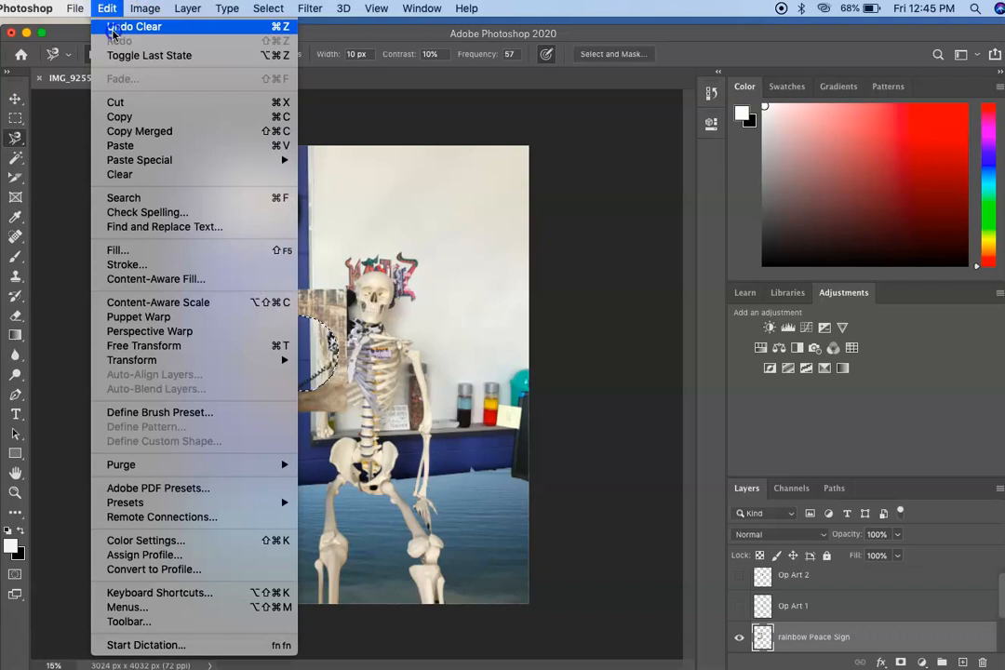
{"action": "left_click", "coordinate": [114, 28]}
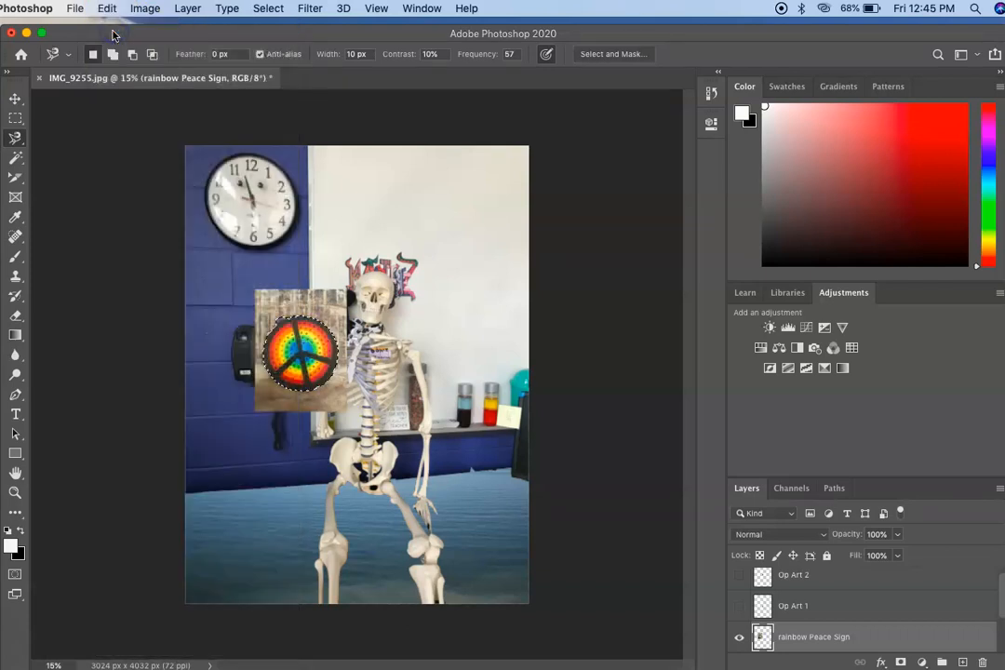
Step: Invert the selection and delete the wooden background around the peace sign
{"action": "left_click", "coordinate": [269, 9]}
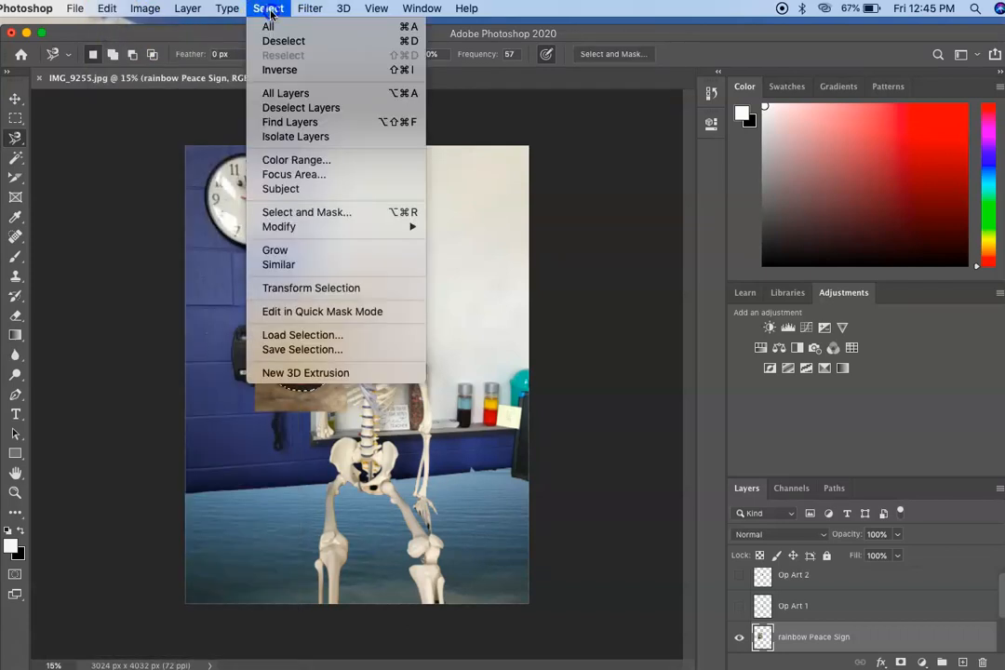
{"action": "left_click", "coordinate": [269, 9]}
{"action": "left_click", "coordinate": [269, 9]}
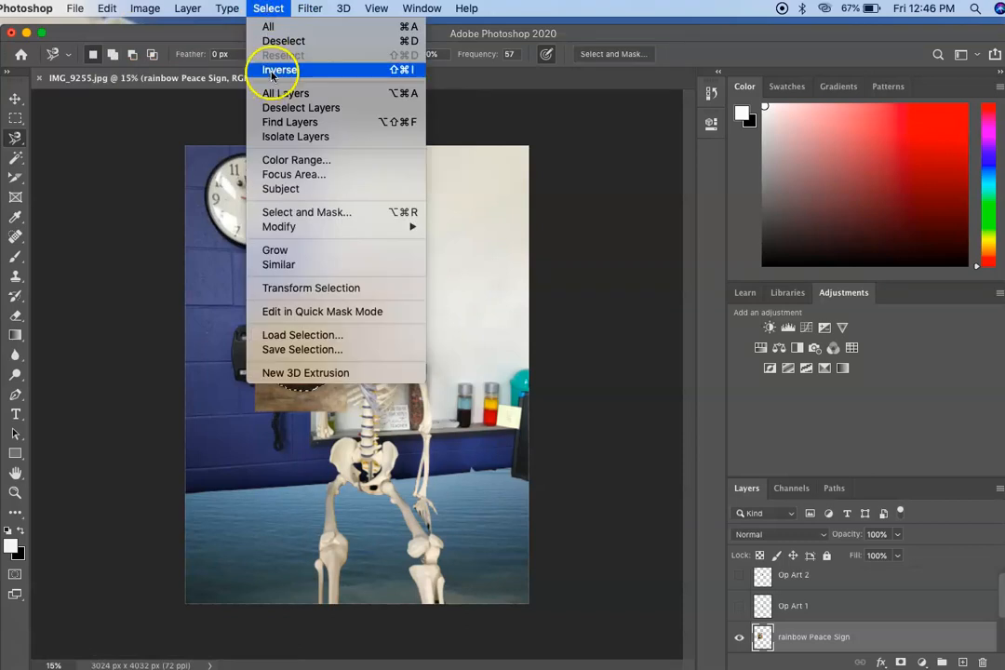
{"action": "left_click", "coordinate": [280, 70]}
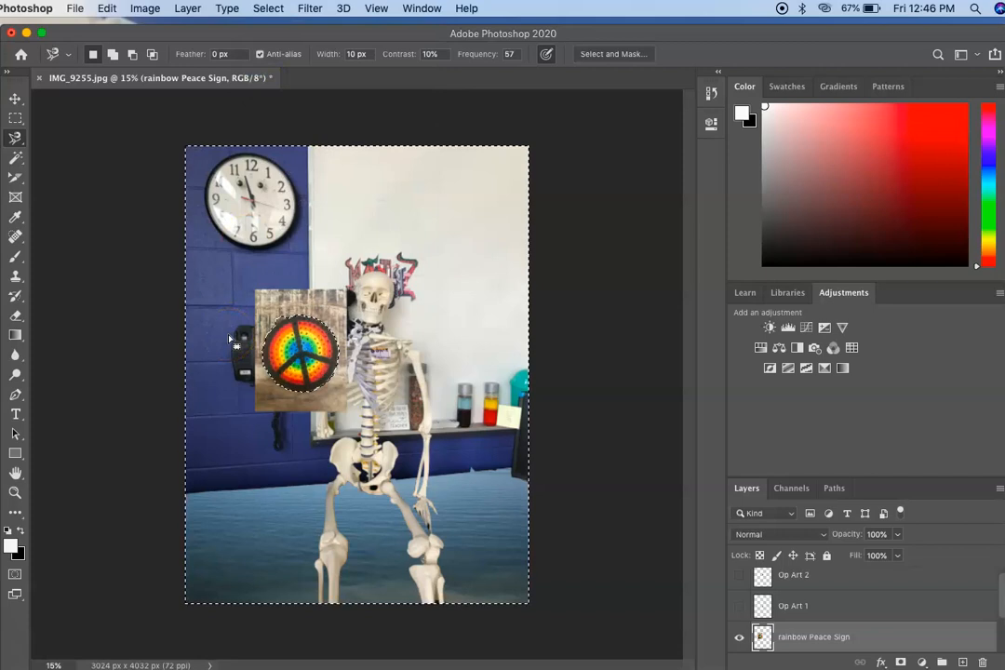
{"action": "key", "text": "Delete"}
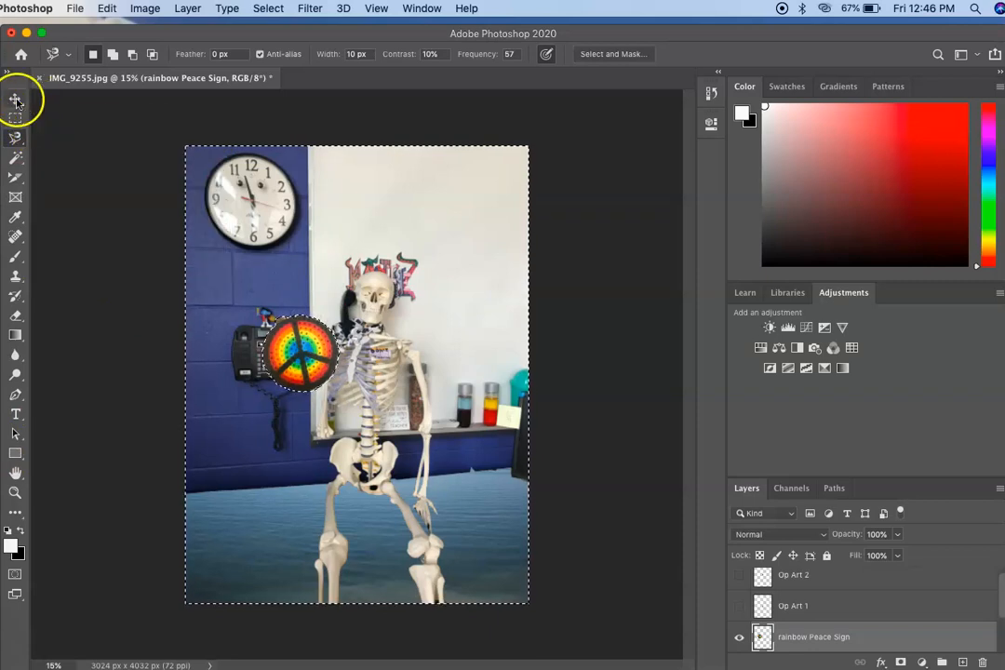
Step: Clear the selection, move the peace sign to the upper right corner of the whiteboard and switch to the Eraser
{"action": "left_click", "coordinate": [13, 99]}
{"action": "left_click", "coordinate": [223, 306]}
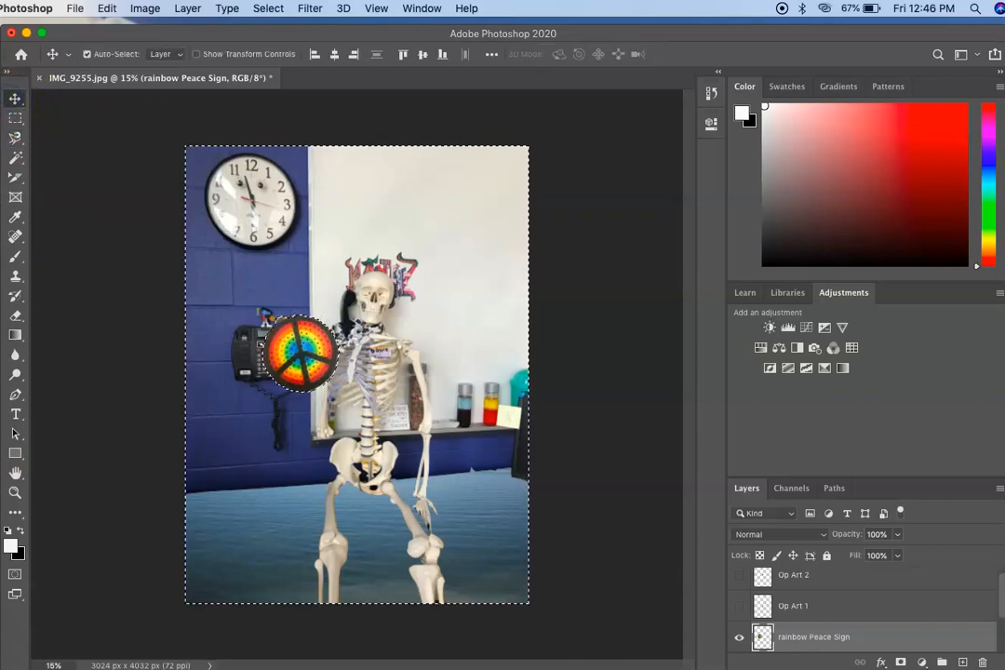
{"action": "left_click", "coordinate": [266, 10]}
{"action": "left_click", "coordinate": [271, 41]}
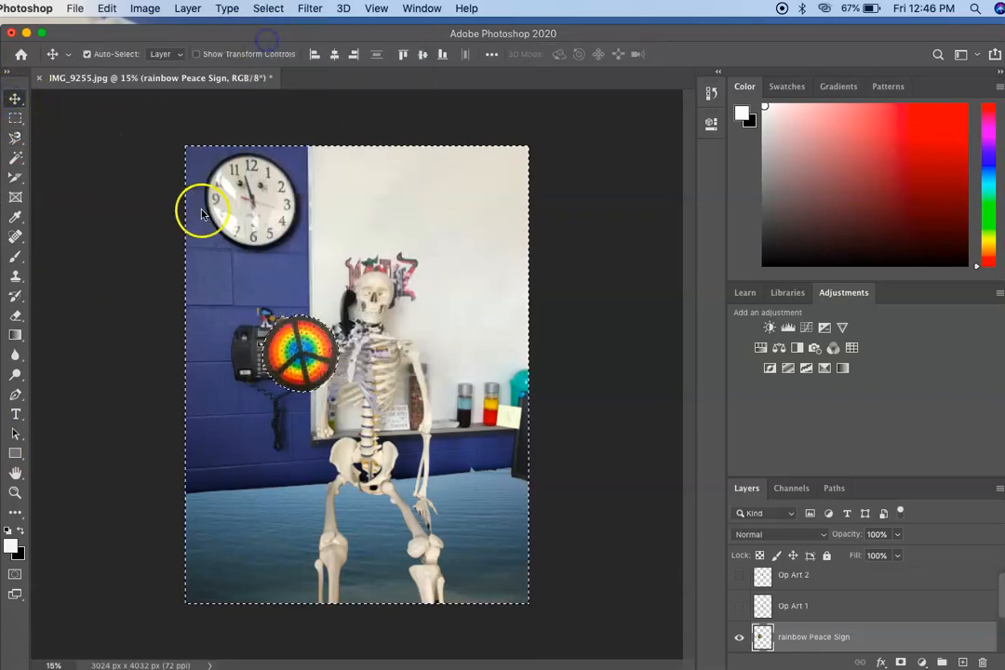
{"action": "left_click_drag", "start_coordinate": [298, 356], "coordinate": [482, 206]}
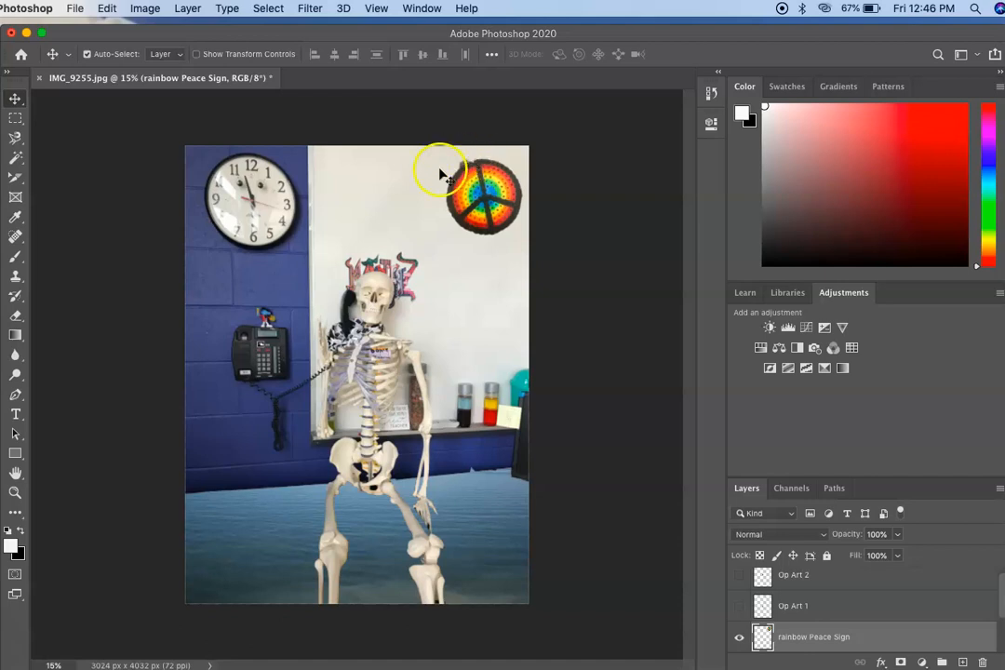
{"action": "left_click", "coordinate": [16, 317]}
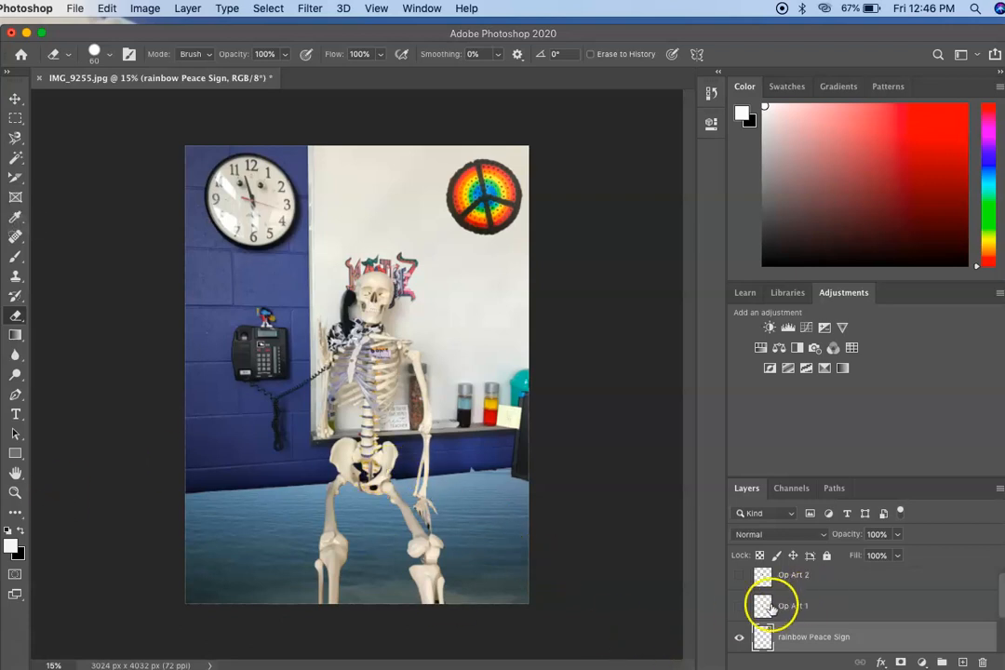
Step: Show the Op Art 1 layer and scale the red op art square to about 263%
{"action": "left_click", "coordinate": [738, 606]}
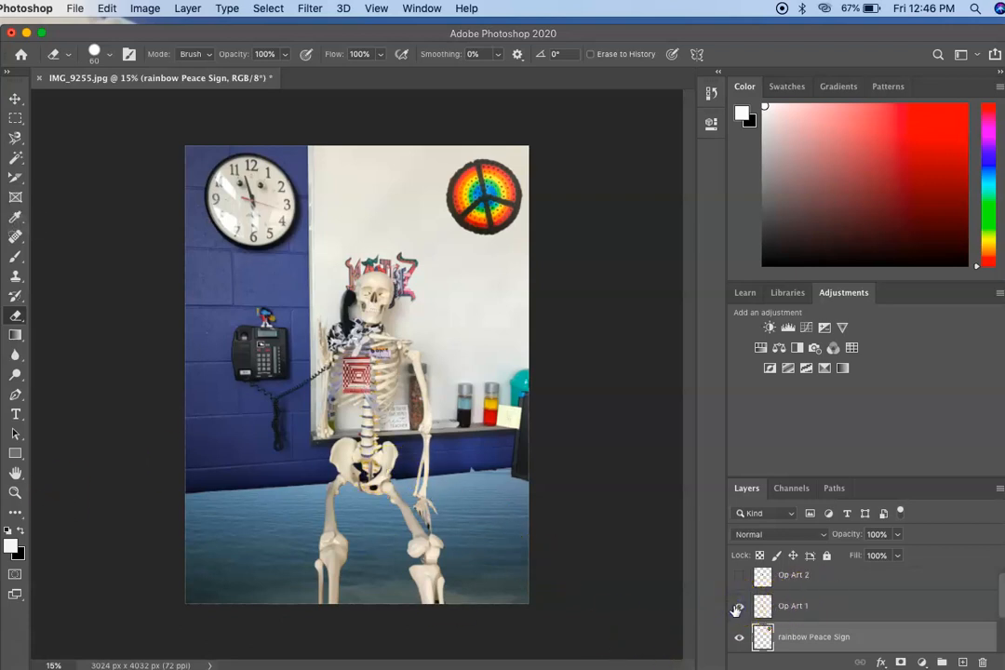
{"action": "left_click", "coordinate": [787, 608]}
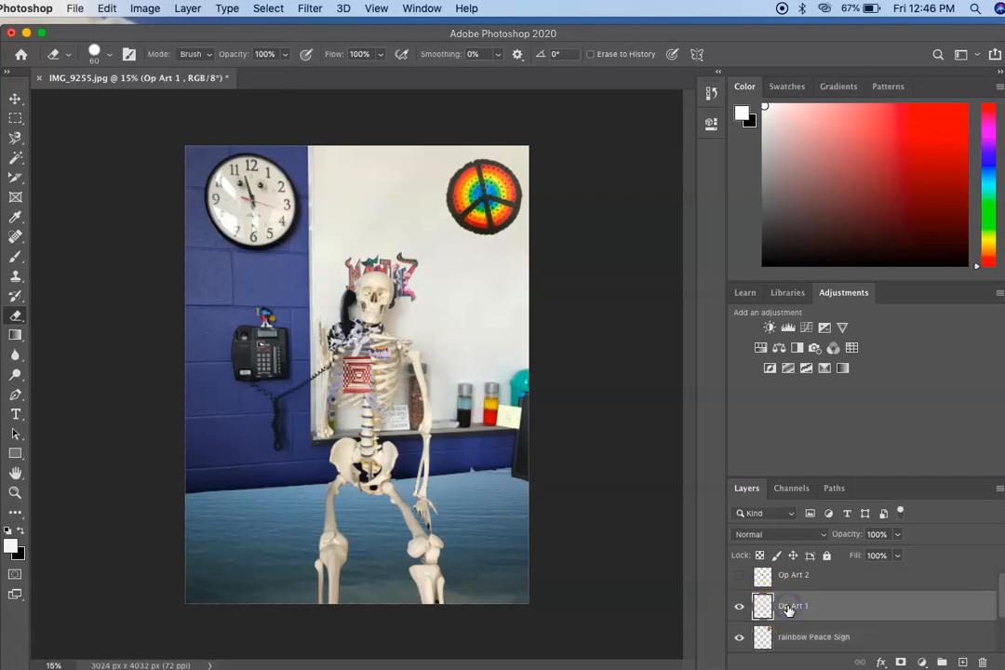
{"action": "left_click", "coordinate": [107, 8]}
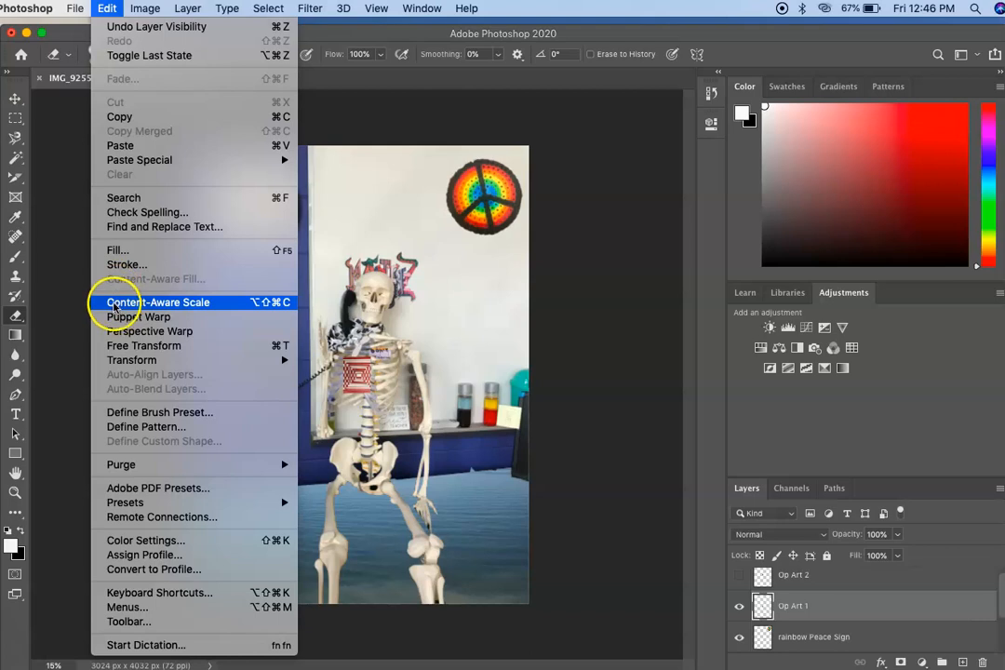
{"action": "mouse_move", "coordinate": [117, 359]}
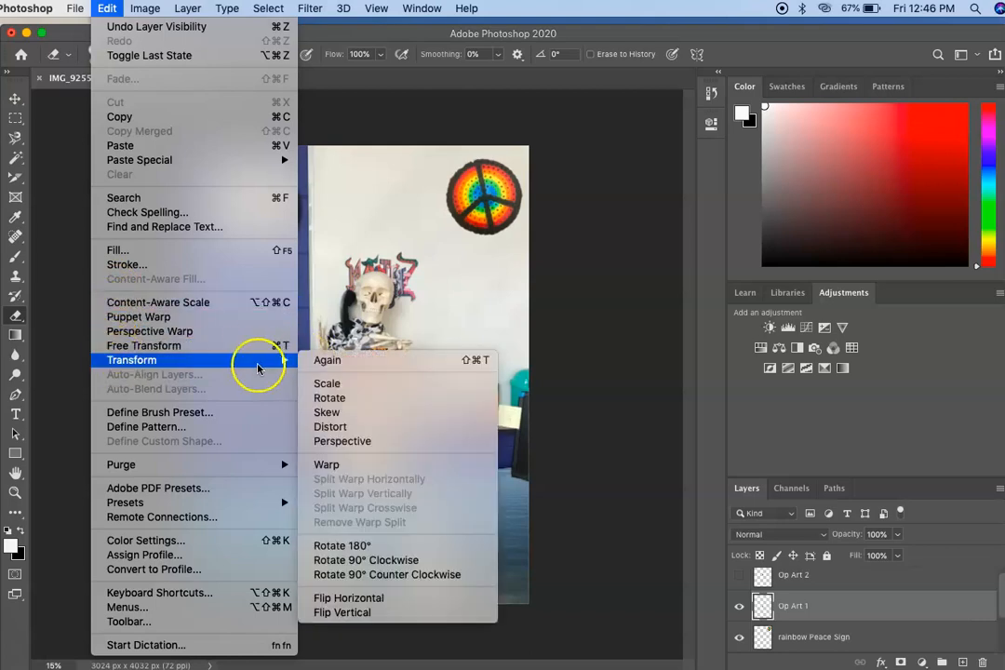
{"action": "left_click", "coordinate": [320, 383]}
{"action": "left_click_drag", "start_coordinate": [371, 355], "coordinate": [412, 289]}
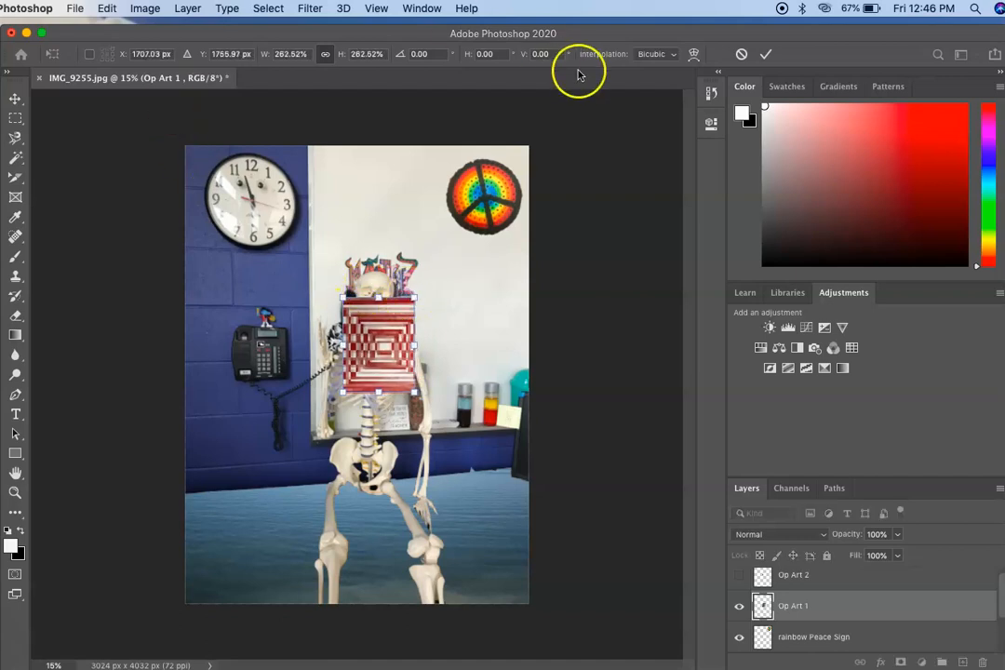
{"action": "left_click", "coordinate": [766, 54]}
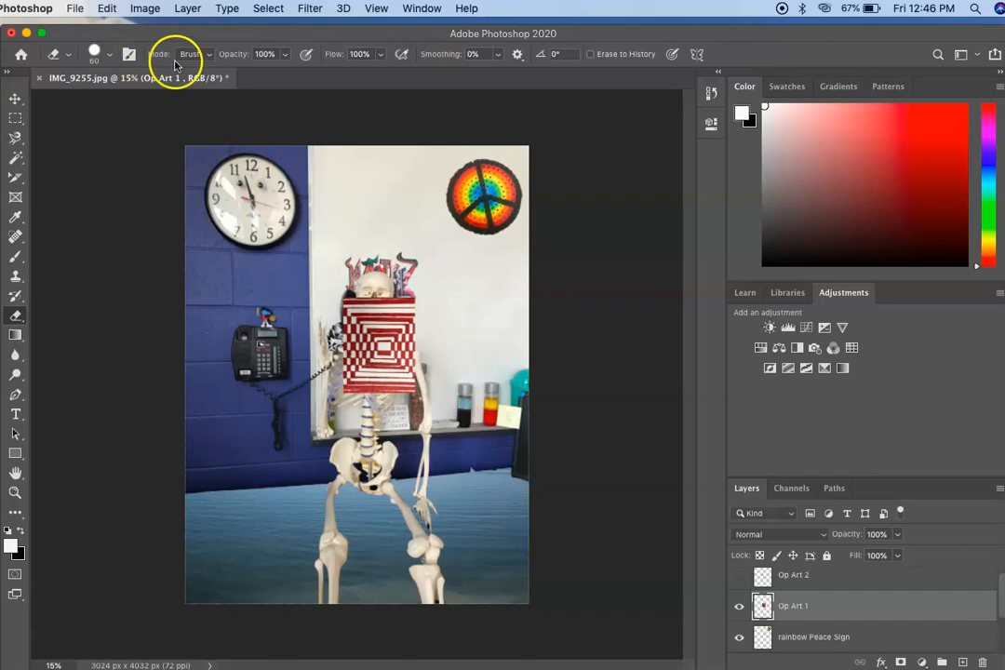
Step: Rotate the Op Art 1 layer about 90° counterclockwise and place it high on the whiteboard between the clock and the peace sign
{"action": "left_click", "coordinate": [109, 9]}
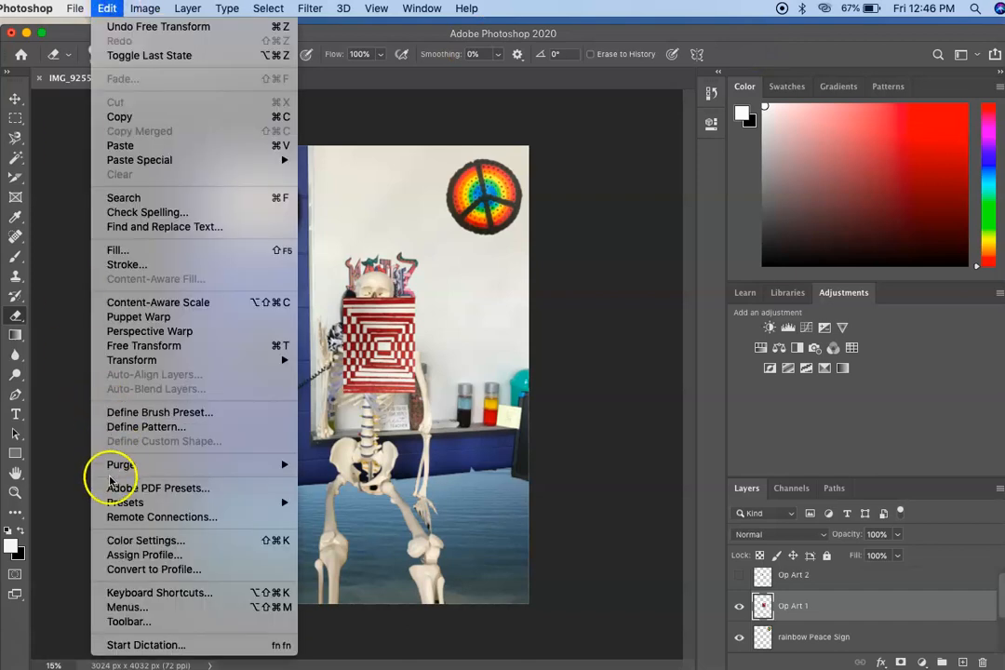
{"action": "mouse_move", "coordinate": [114, 361]}
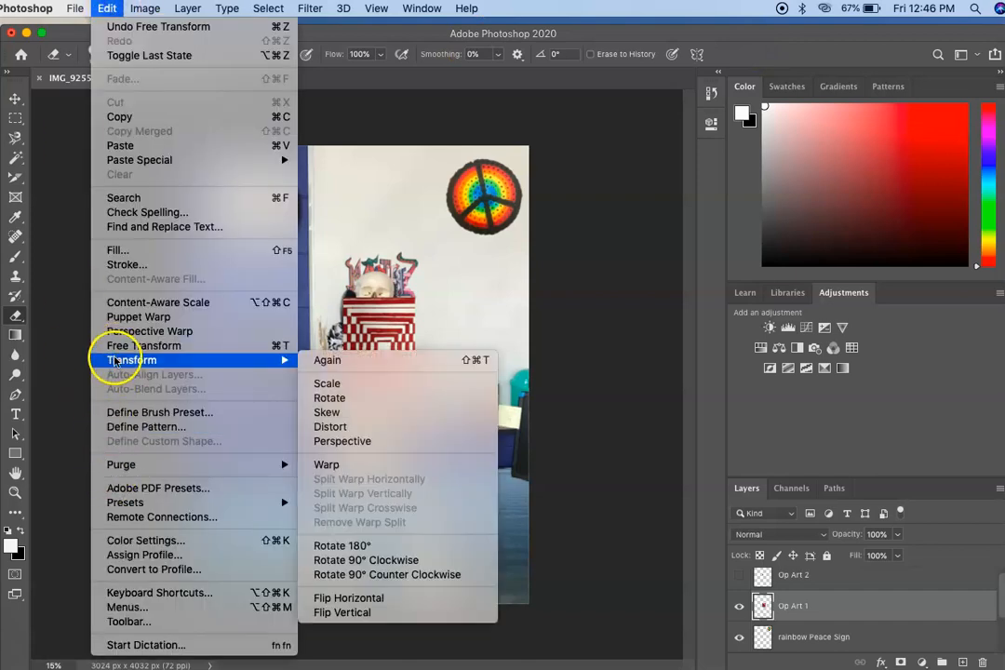
{"action": "left_click", "coordinate": [327, 402]}
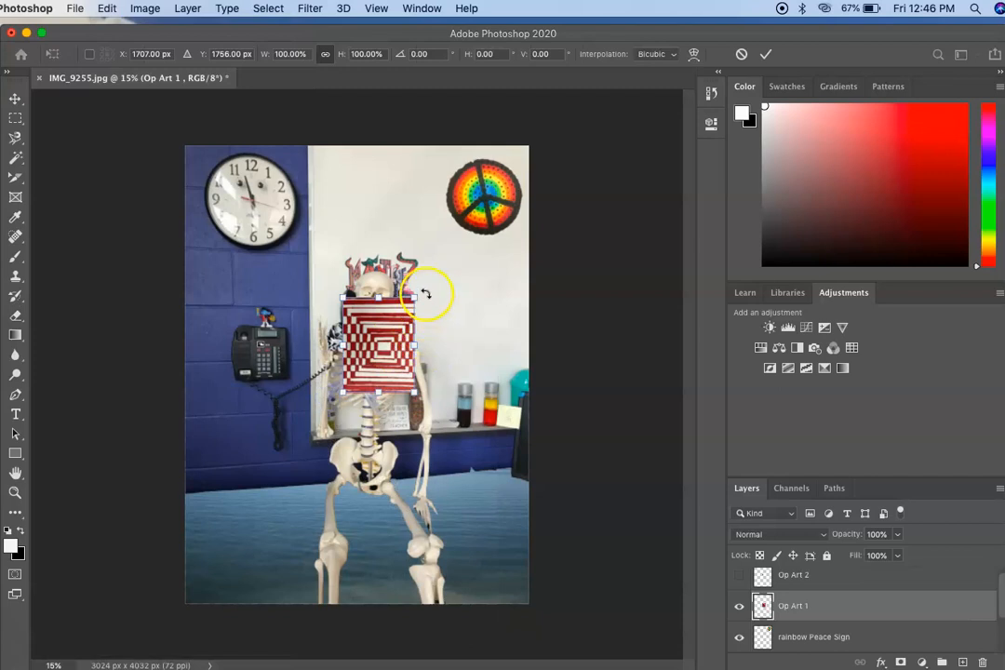
{"action": "left_click_drag", "start_coordinate": [424, 290], "coordinate": [328, 304]}
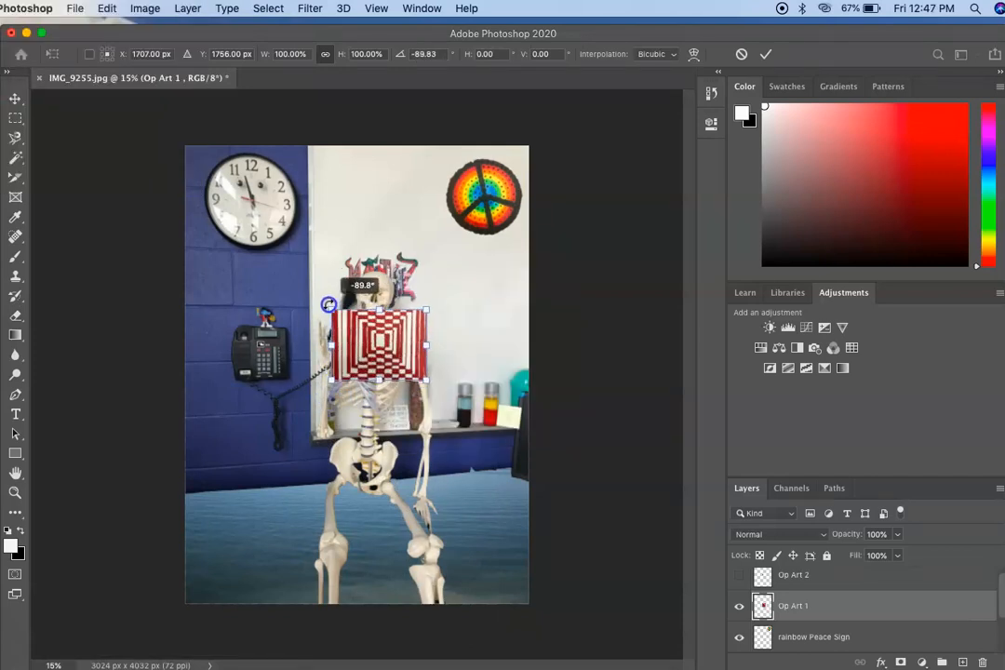
{"action": "left_click_drag", "start_coordinate": [380, 336], "coordinate": [370, 194]}
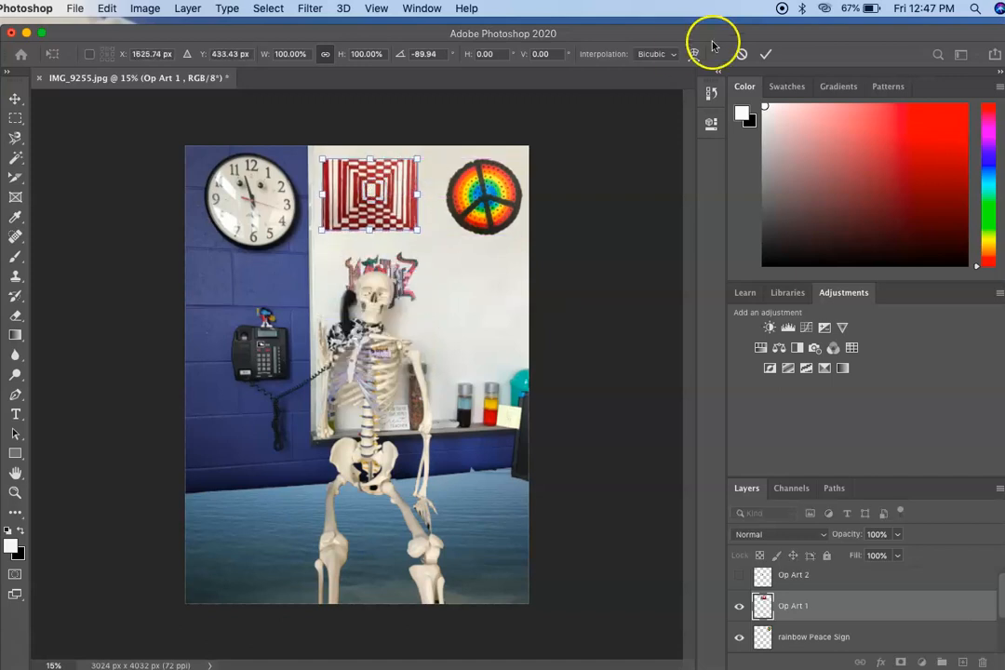
{"action": "left_click", "coordinate": [765, 58]}
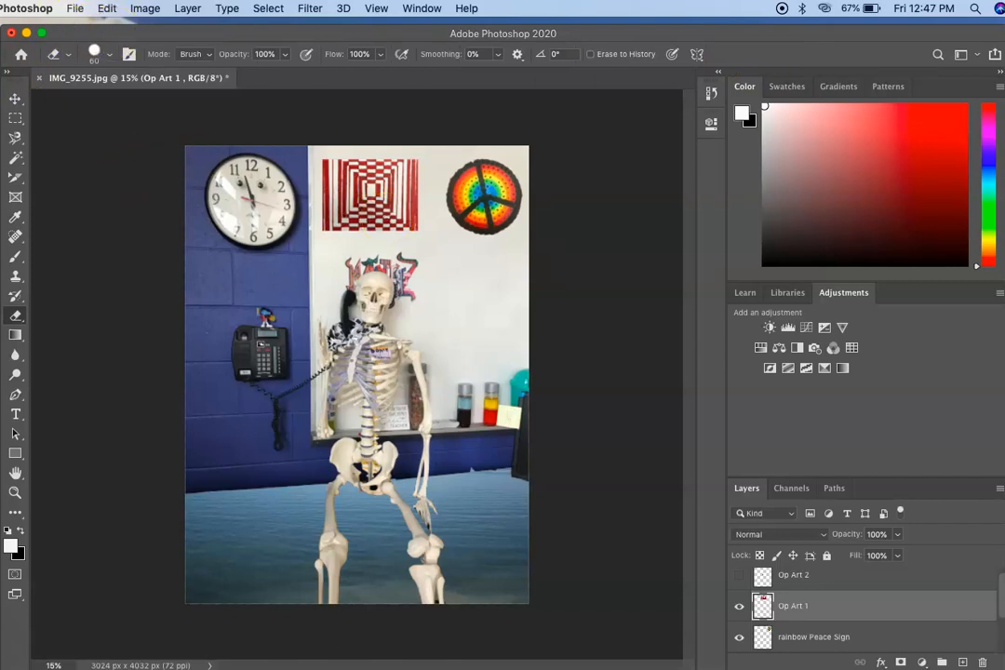
Step: Show the Op Art 2 layer and scale the blue op art piece to about 322%
{"action": "left_click", "coordinate": [740, 577]}
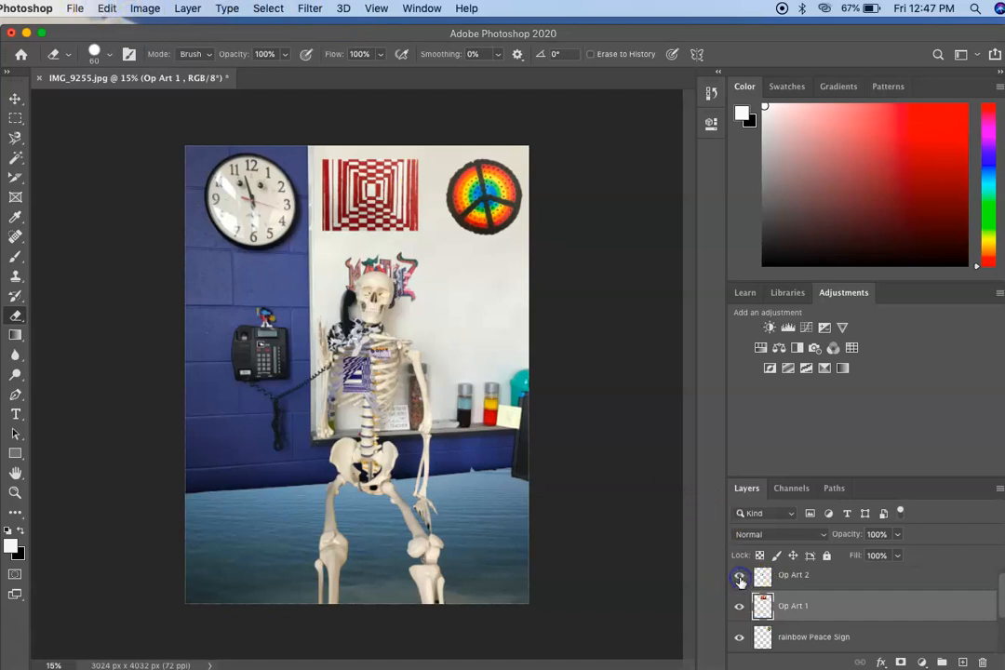
{"action": "left_click", "coordinate": [825, 583]}
{"action": "left_click", "coordinate": [108, 10]}
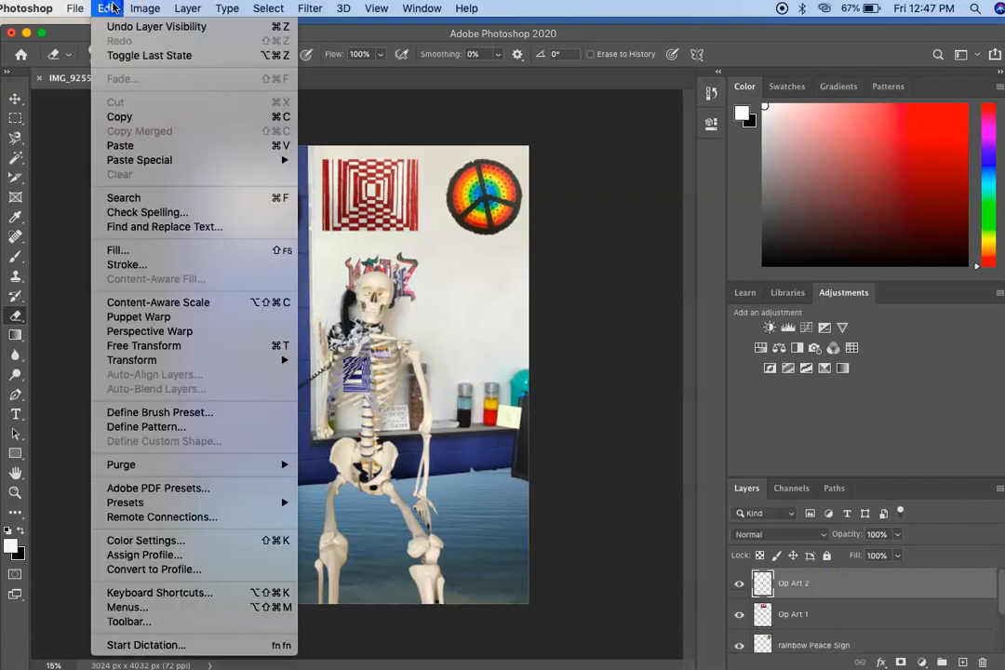
{"action": "mouse_move", "coordinate": [130, 362]}
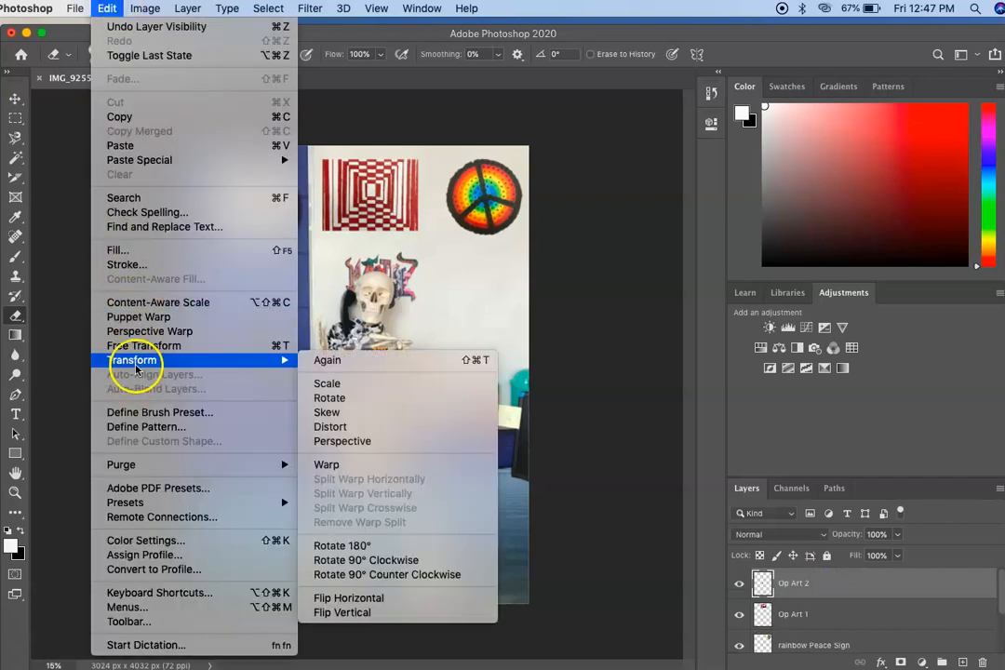
{"action": "left_click", "coordinate": [335, 384]}
{"action": "left_click_drag", "start_coordinate": [366, 350], "coordinate": [432, 276]}
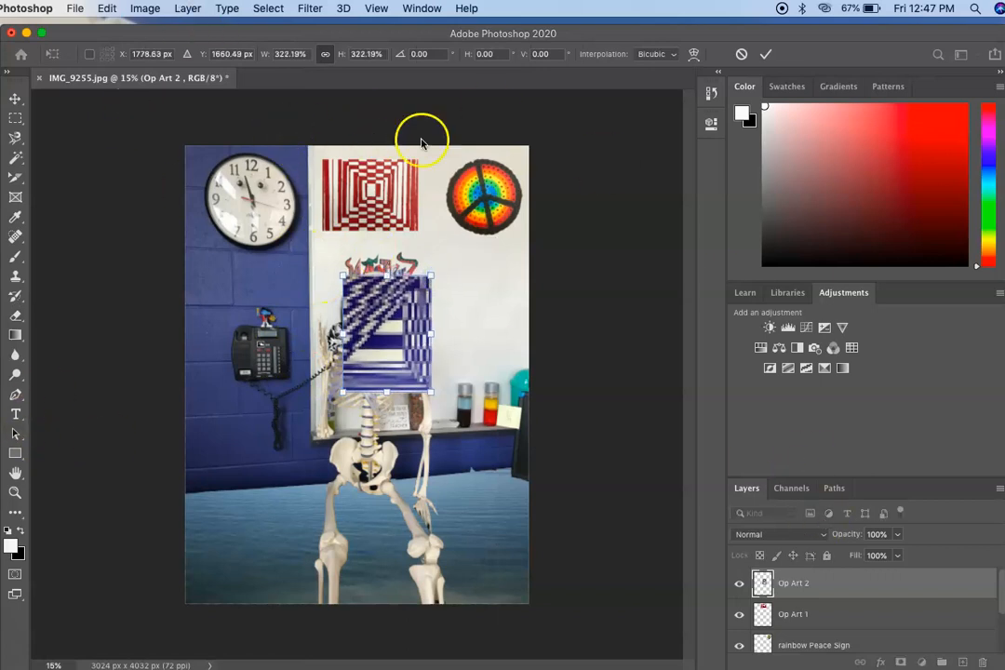
{"action": "left_click", "coordinate": [765, 57]}
Step: Undo the stray eraser mark on the blue op art piece
{"action": "left_click", "coordinate": [15, 315]}
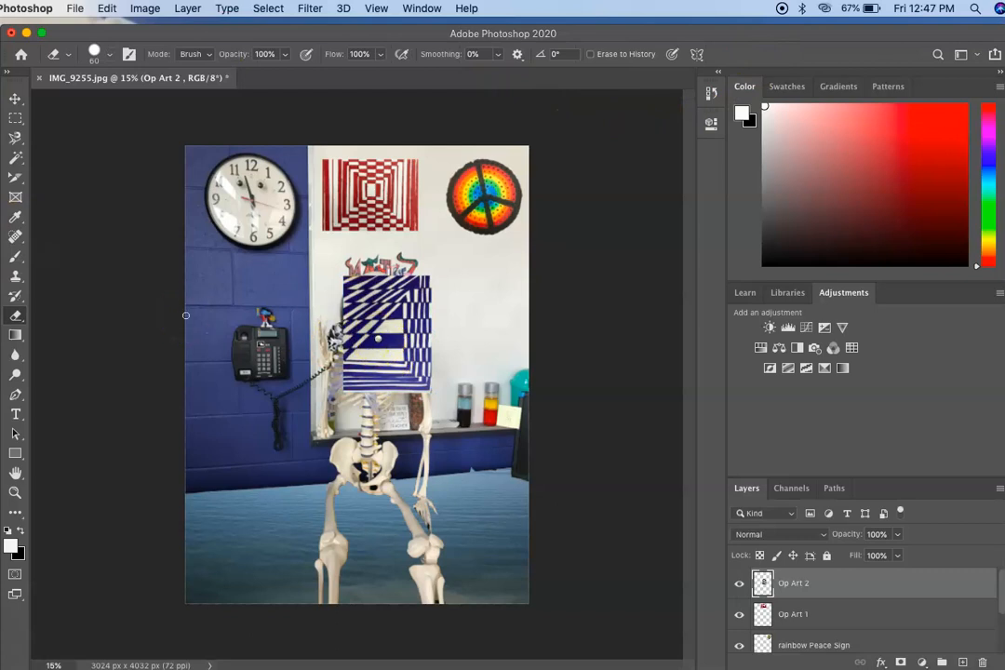
{"action": "left_click", "coordinate": [107, 8]}
{"action": "left_click", "coordinate": [112, 27]}
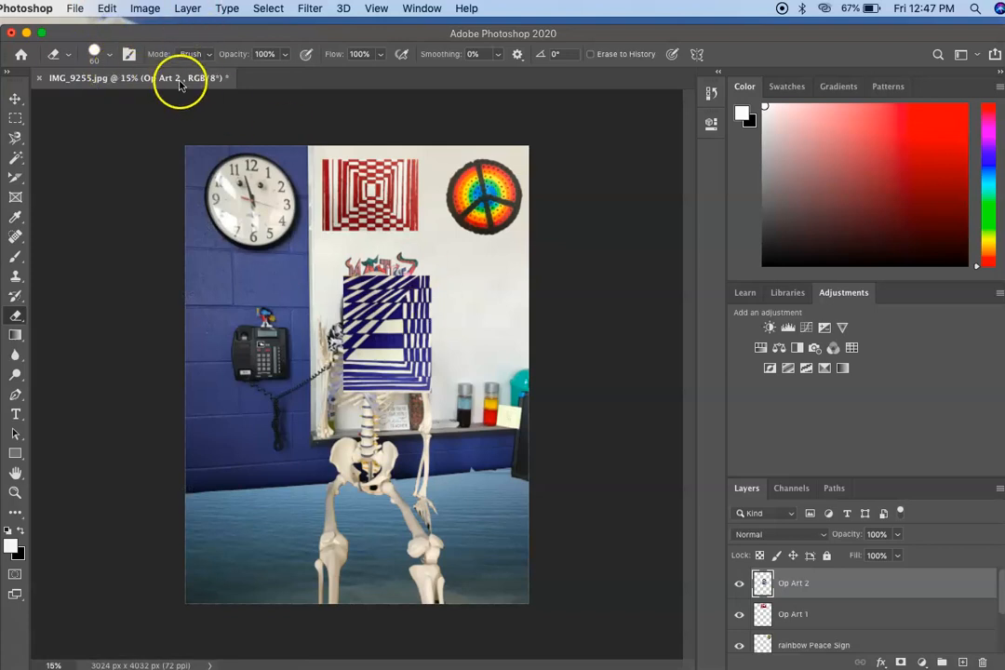
Step: Rotate the Op Art 2 layer about 90.7° counterclockwise and switch to the Eraser
{"action": "left_click", "coordinate": [107, 9]}
{"action": "mouse_move", "coordinate": [132, 366]}
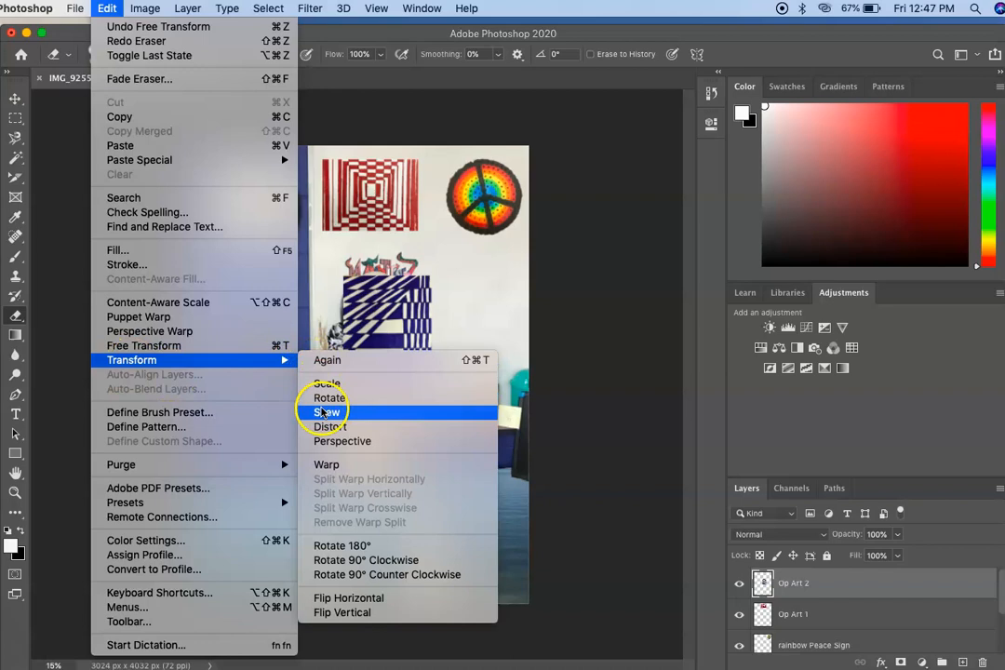
{"action": "left_click", "coordinate": [325, 398]}
{"action": "left_click_drag", "start_coordinate": [430, 270], "coordinate": [328, 296]}
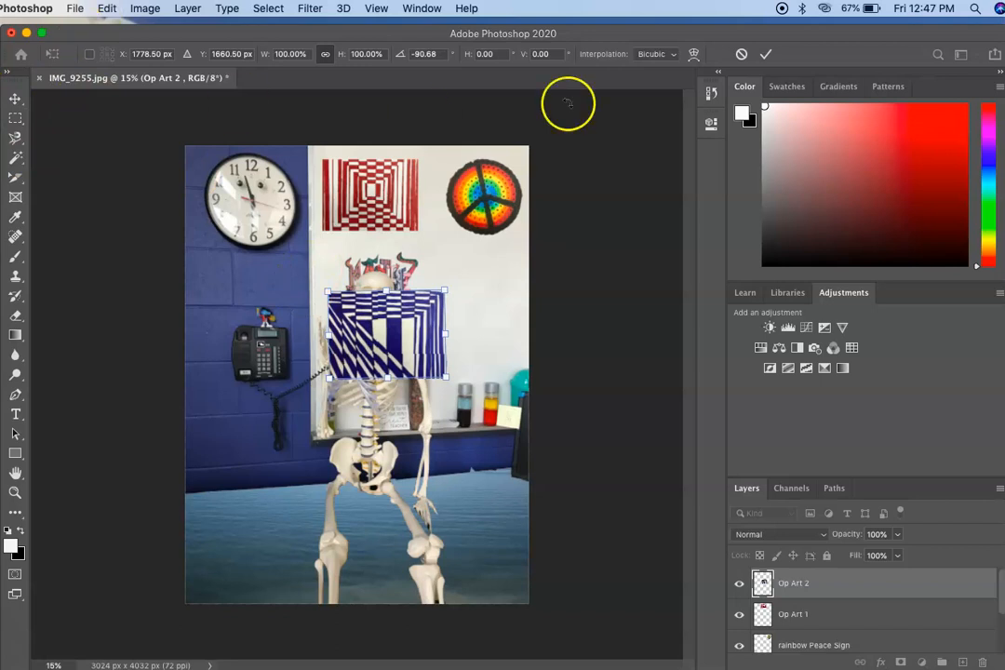
{"action": "left_click", "coordinate": [765, 54]}
{"action": "key", "text": "e"}
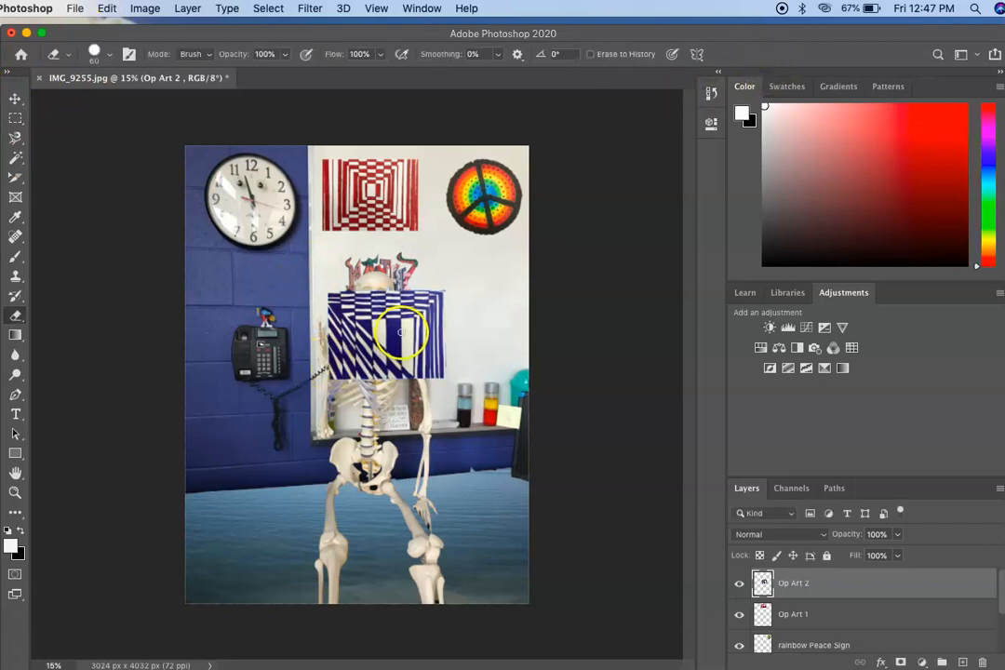
Step: Move the blue op art piece to the whiteboard's right edge, directly below the peace sign
{"action": "left_click", "coordinate": [14, 99]}
{"action": "left_click_drag", "start_coordinate": [344, 296], "coordinate": [456, 290]}
{"action": "left_click_drag", "start_coordinate": [402, 280], "coordinate": [474, 280]}
{"action": "left_click", "coordinate": [121, 219]}
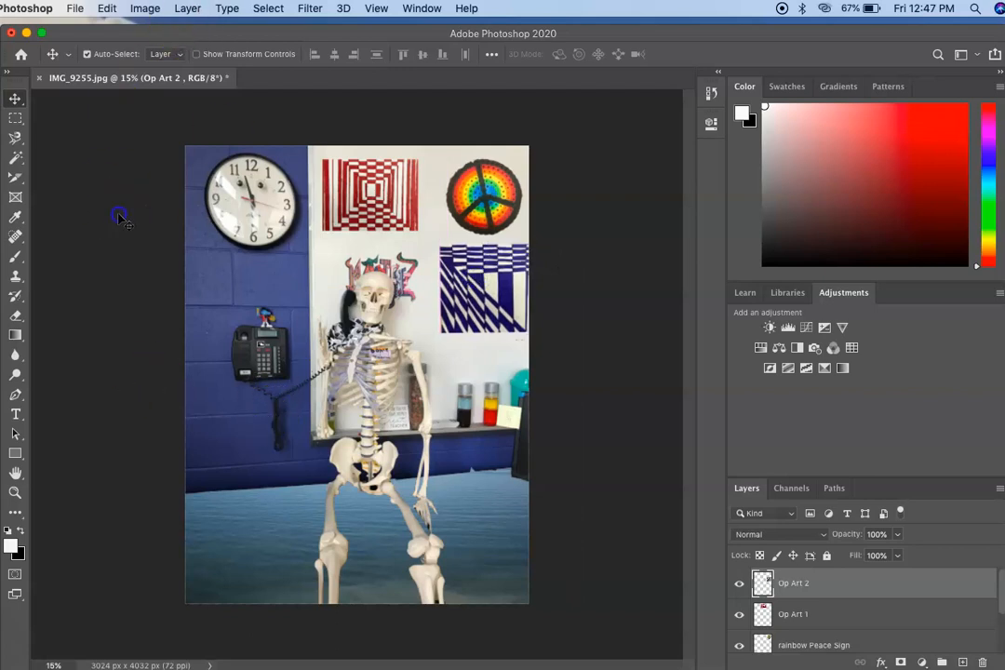